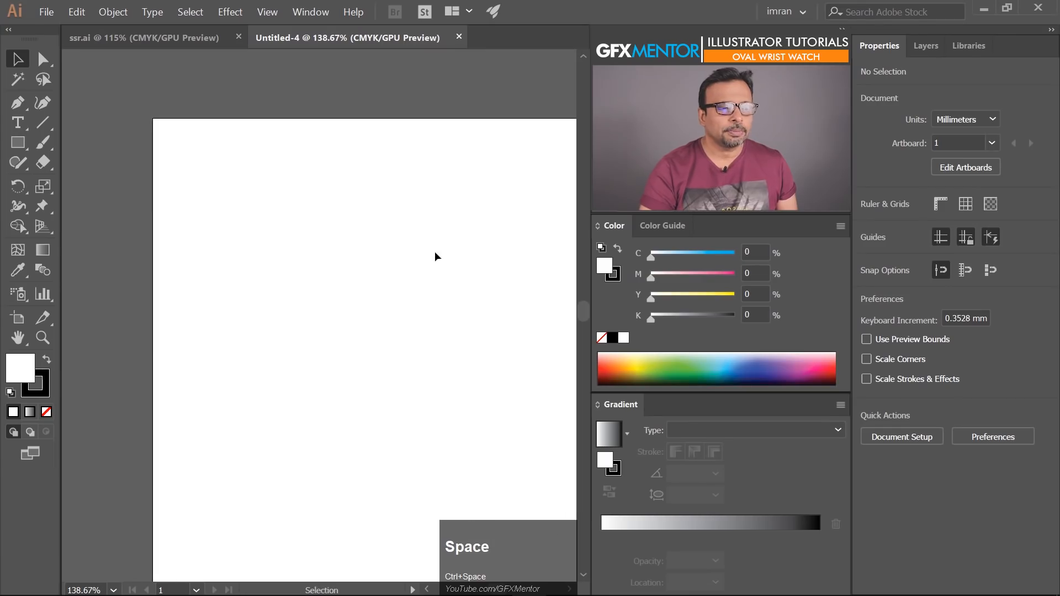
Show the rulers and place a horizontal guide across the artboard at about Y 32 mm.
left_click_drag(376, 253, 385, 309)
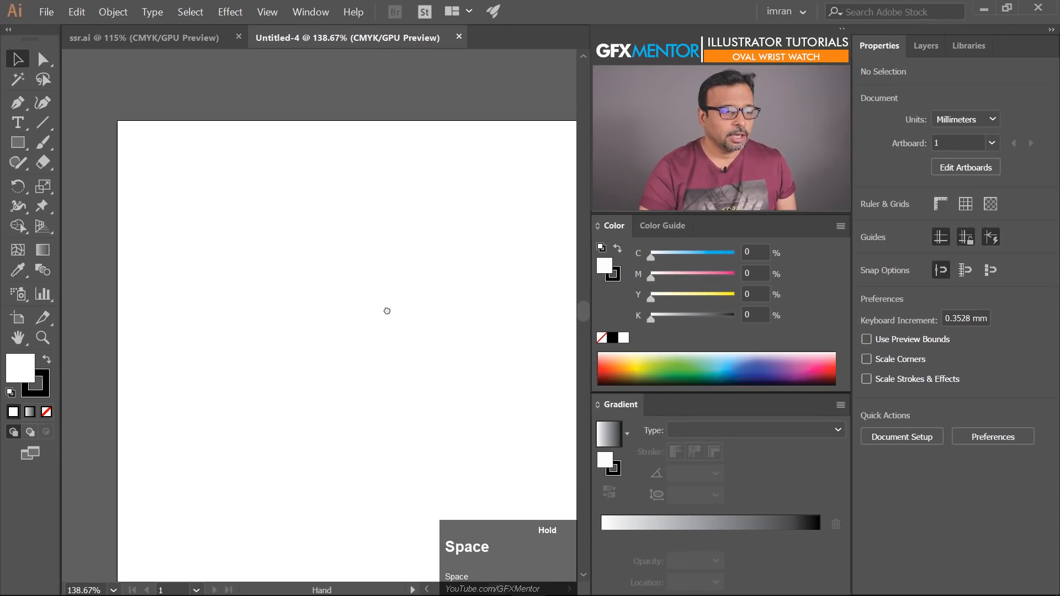
key("ctrl+r")
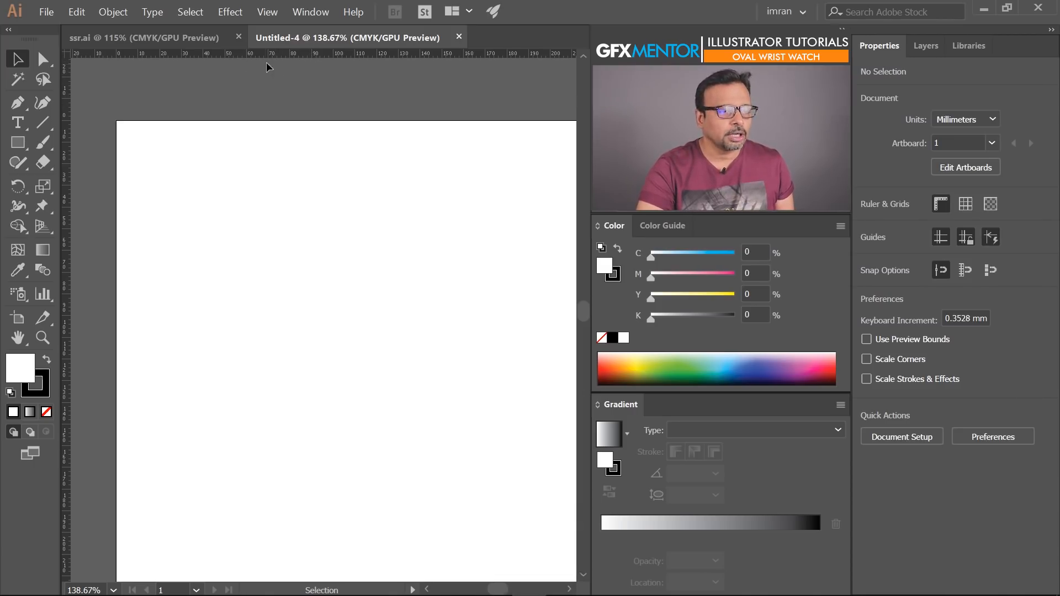
key("ctrl")
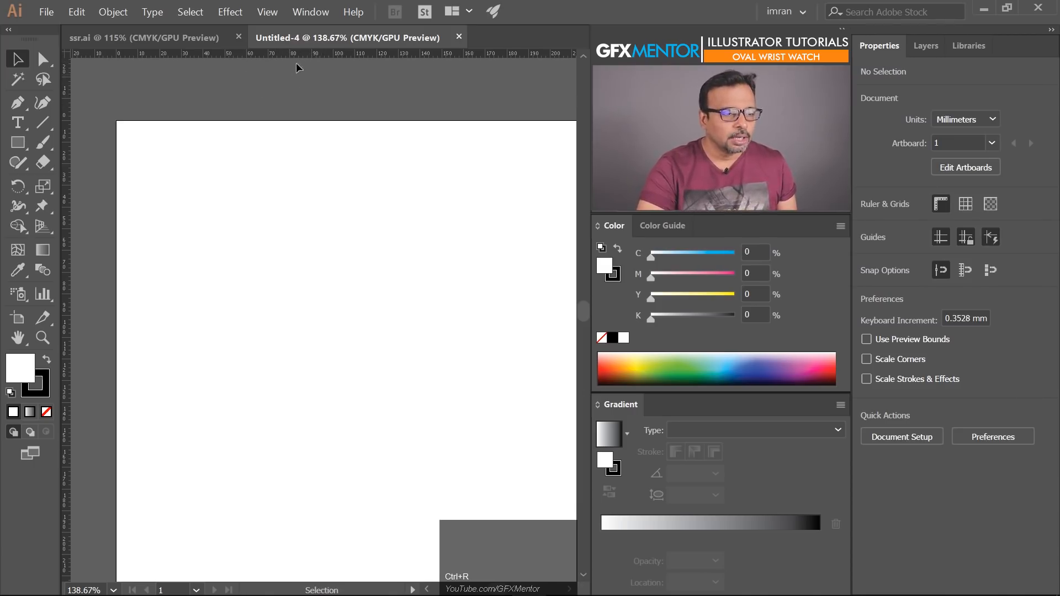
left_click(330, 53)
left_click_drag(330, 79, 316, 190)
Move the horizontal guide up to about Y 30 mm.
right_click(262, 232)
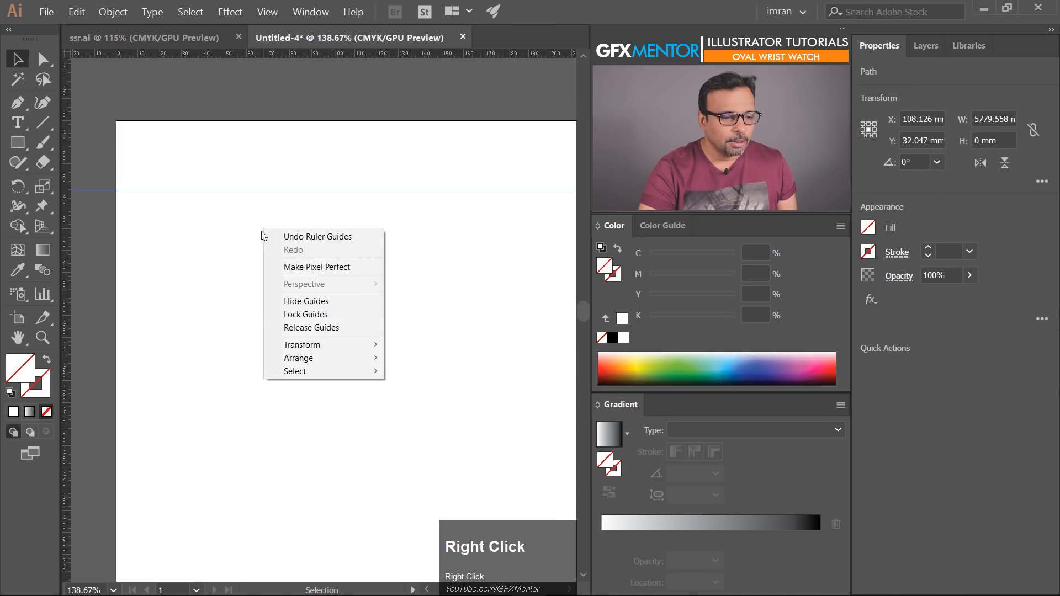
left_click(332, 314)
left_click_drag(349, 162, 381, 232)
mouse_move(365, 189)
left_mouse_down()
mouse_move(364, 175)
mouse_move(362, 206)
mouse_move(364, 161)
mouse_move(359, 188)
left_mouse_up()
Lock the guides and unlock them again.
right_click(294, 219)
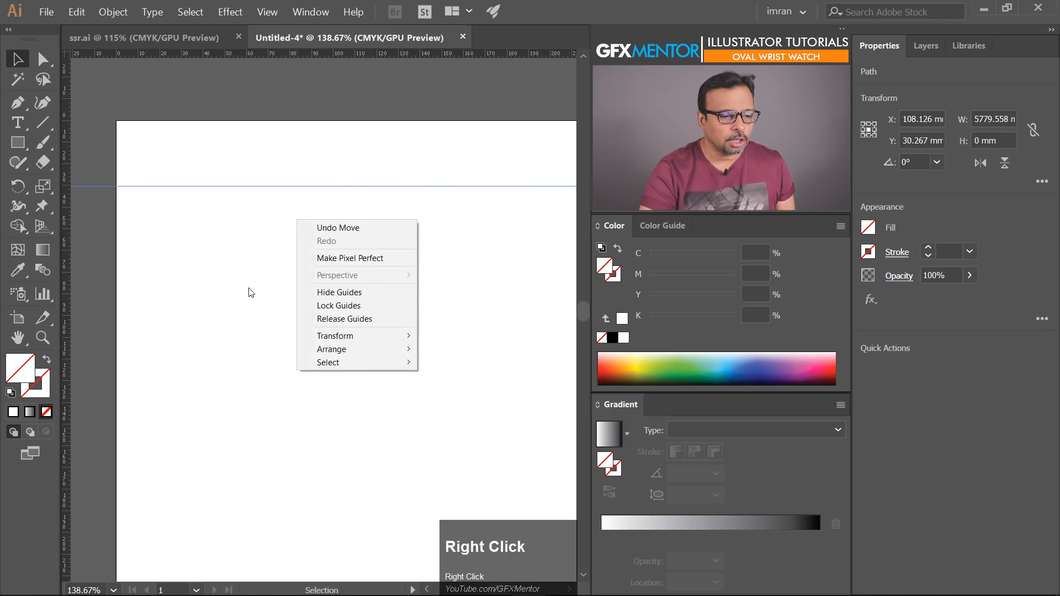
left_click(304, 305)
right_click(313, 242)
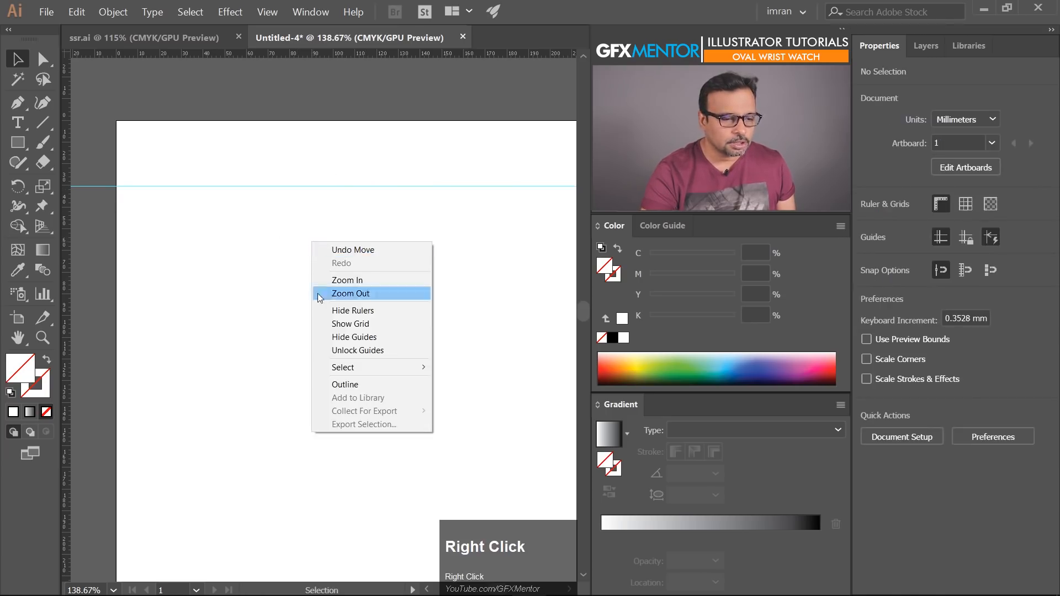
left_click(357, 350)
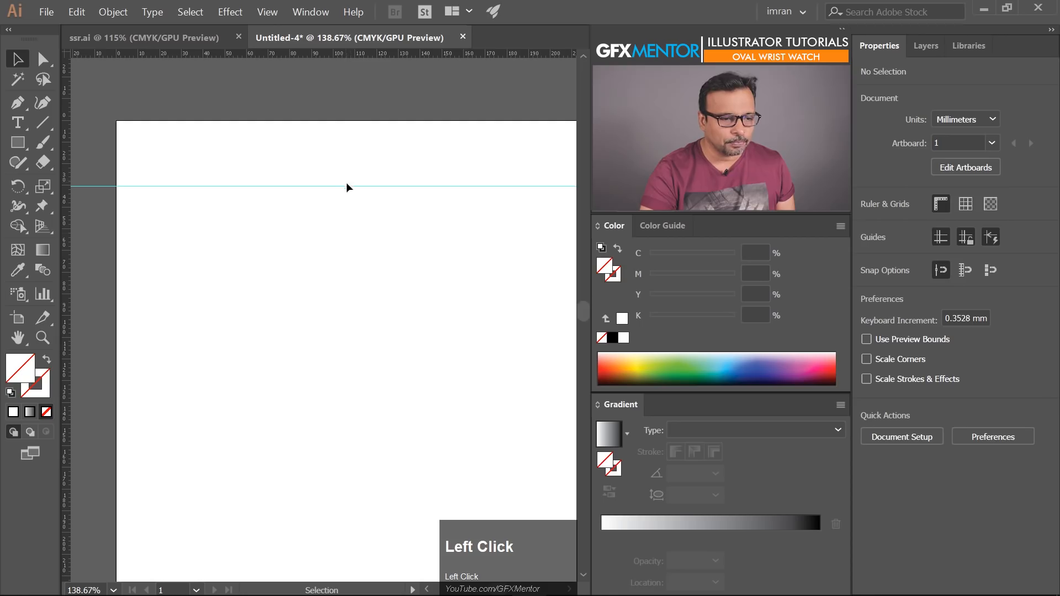
Move the horizontal guide up by about 8.65 mm and rotate it by 30°.
left_click_drag(352, 186, 353, 168)
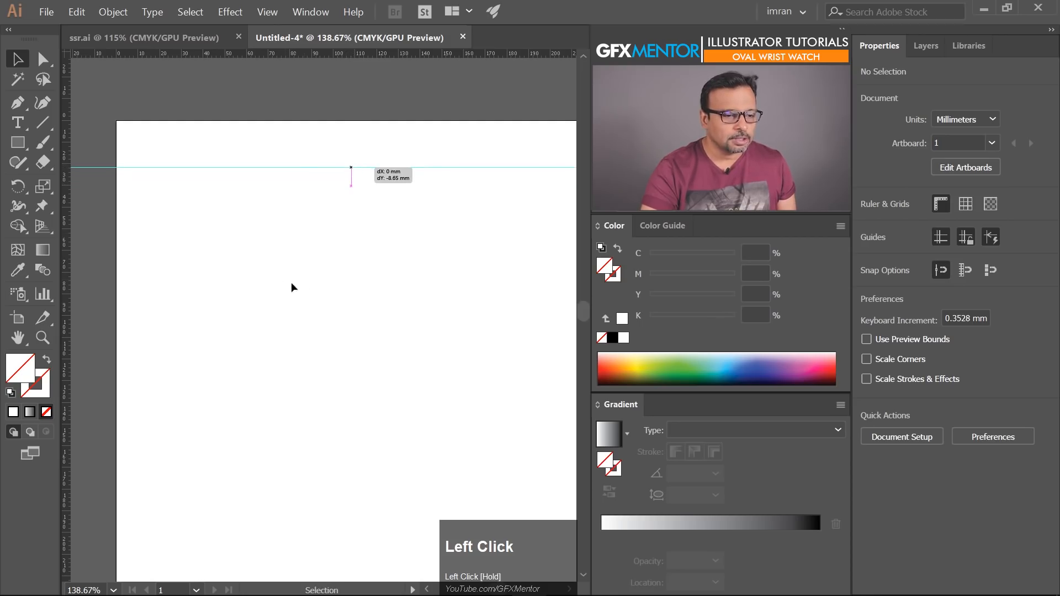
mouse_move(296, 141)
left_mouse_down()
mouse_move(341, 183)
mouse_move(337, 206)
left_mouse_up()
left_click_drag(322, 155, 380, 247)
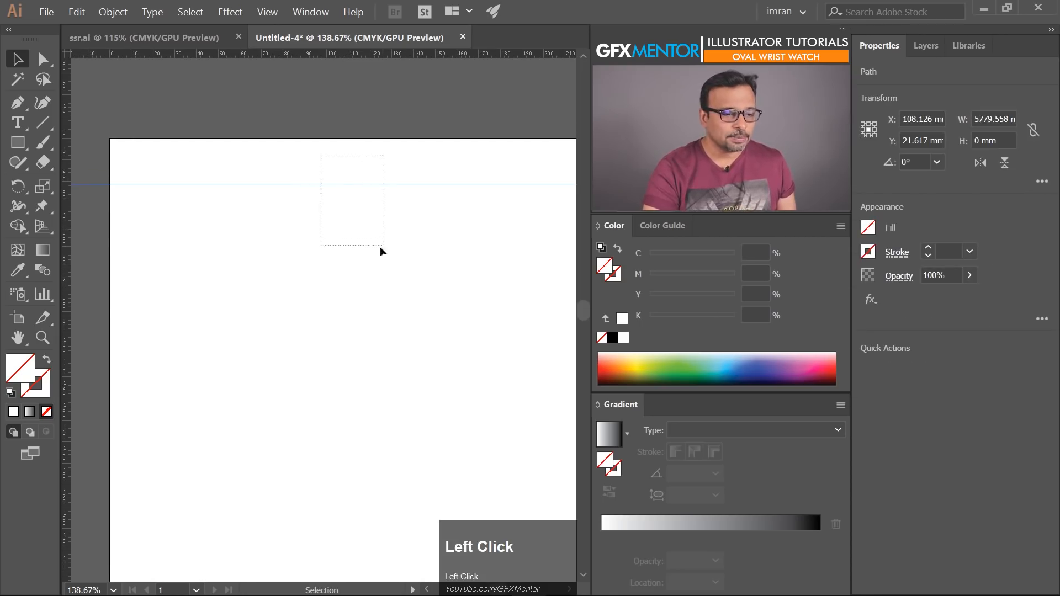
double_click(18, 187)
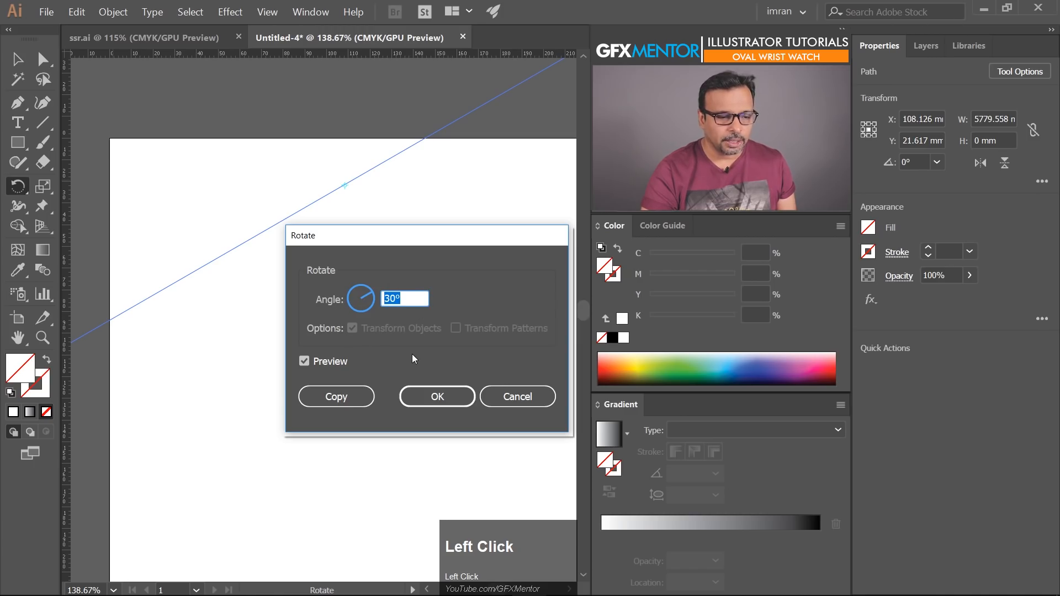
left_click(434, 398)
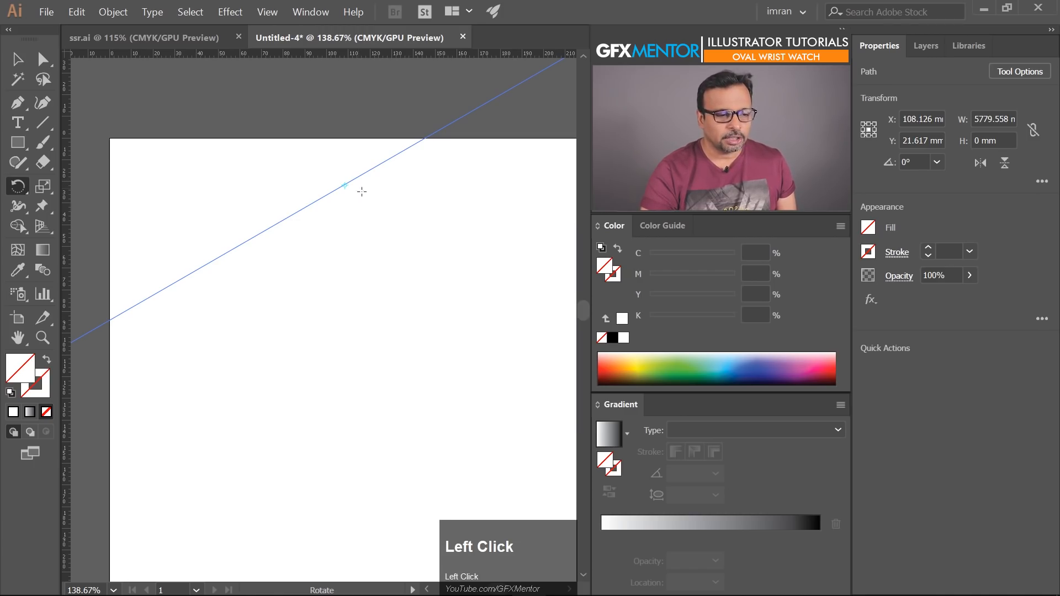
left_click(17, 60)
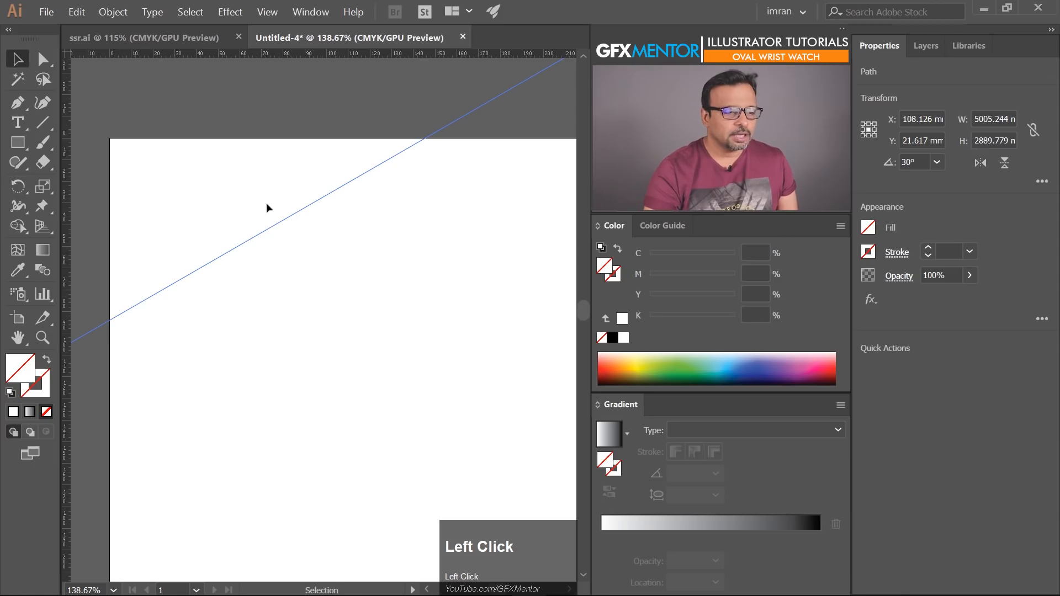
Move the angled guide to the artboard's top-left corner and place a parallel copy about 7.3 mm below it.
left_click(254, 235)
left_click_drag(254, 236, 277, 215)
key("space")
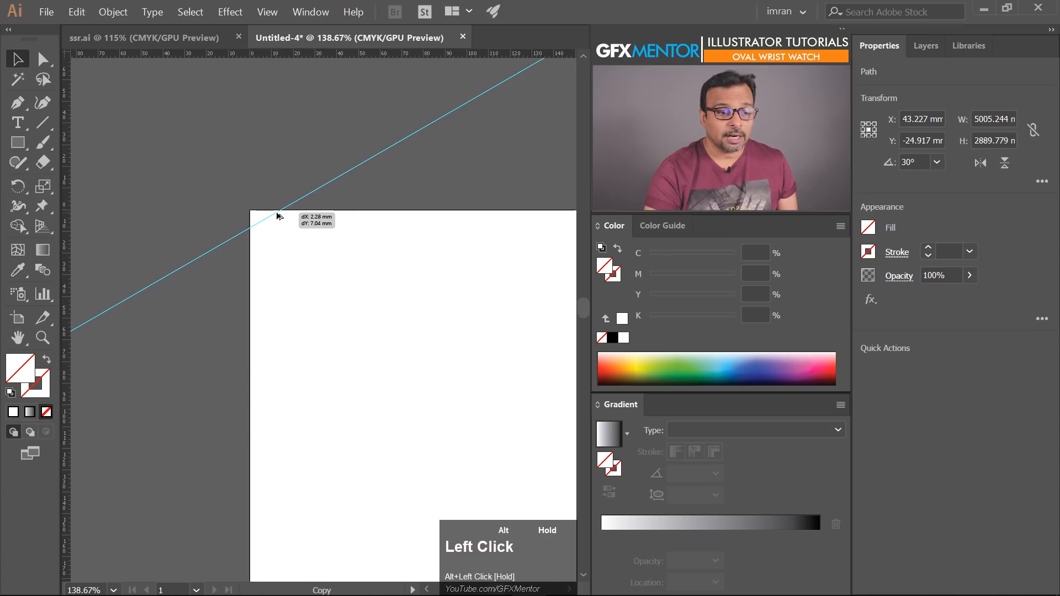
mouse_move(277, 216)
left_mouse_down("alt")
mouse_move(290, 233)
mouse_move(279, 216)
left_mouse_up("alt")
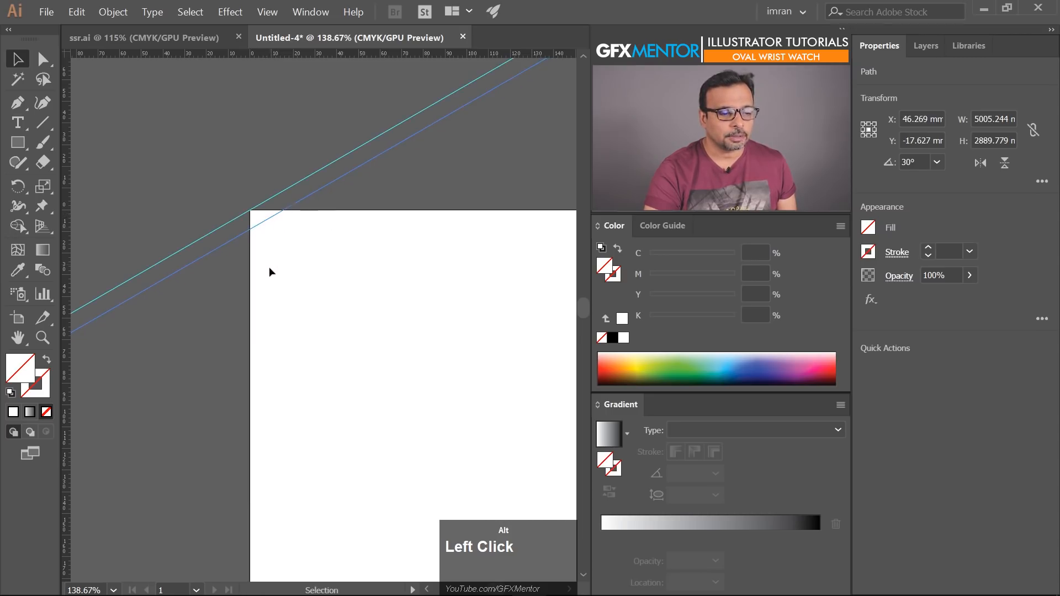
Repeat the guide copy at the same spacing until the 30° guides cover the artboard down to its bottom-right corner.
key("space")
left_click_drag(335, 324, 260, 272)
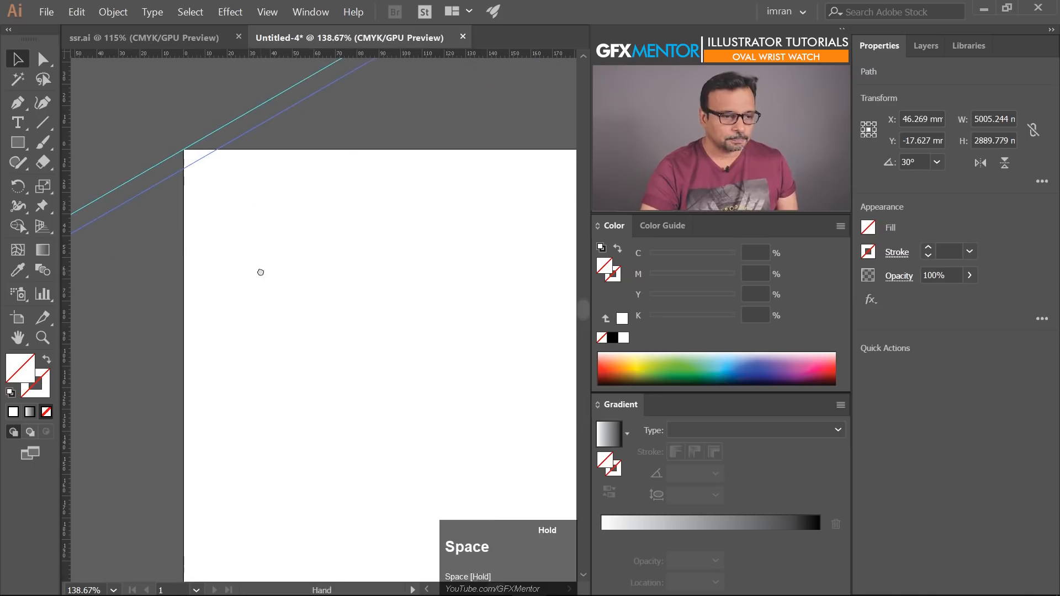
key("ctrl+d")
key("ctrl+d")
key("ctrl+d")
key("ctrl+d")
key("ctrl+d")
key("ctrl+d")
key("ctrl+d")
key("ctrl+d")
key("ctrl+d")
key("ctrl+d")
key("ctrl+d")
key("ctrl+d")
key("ctrl+d")
key("ctrl+d")
key("ctrl+d")
key("ctrl+d")
key("ctrl+d")
key("ctrl+d")
key("ctrl+d")
key("ctrl+d")
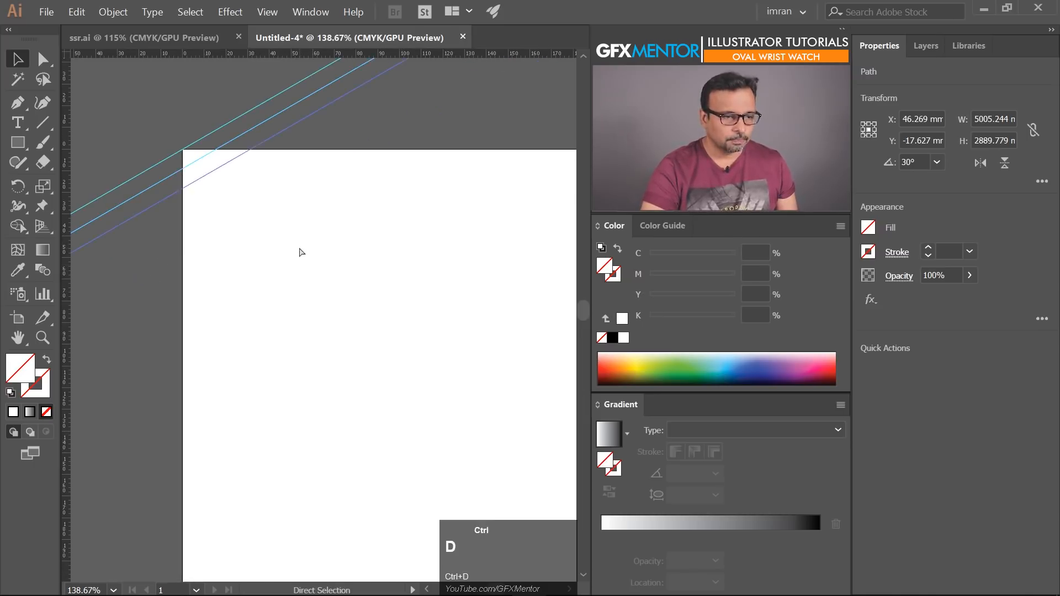
key("space")
left_click_drag(304, 401, 271, 265)
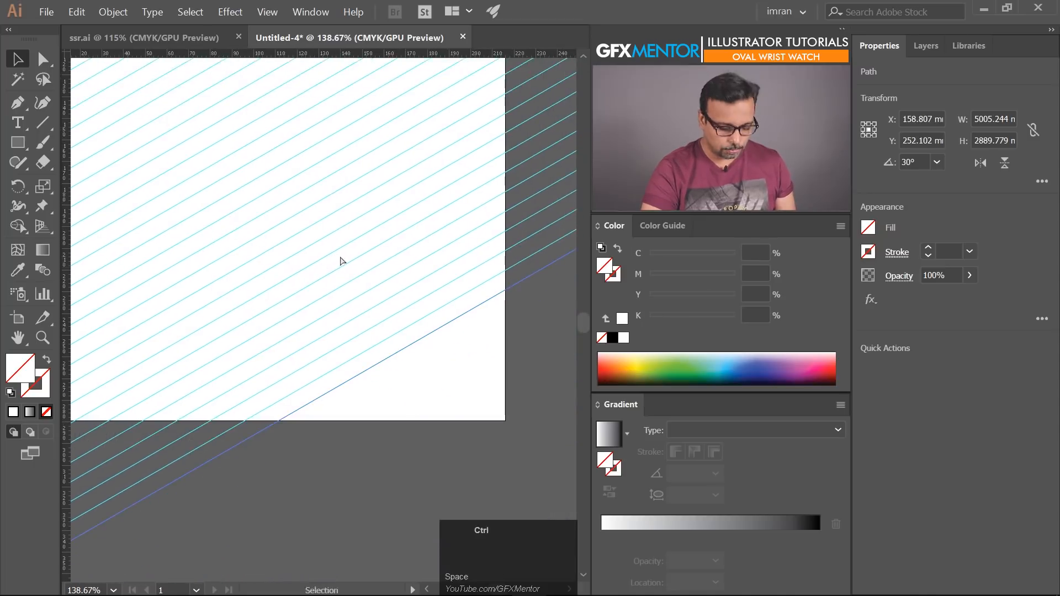
key("ctrl+d")
key("ctrl+d")
key("ctrl+d")
key("ctrl+d")
key("ctrl+d")
key("ctrl+d")
key("ctrl+d")
key("ctrl+d")
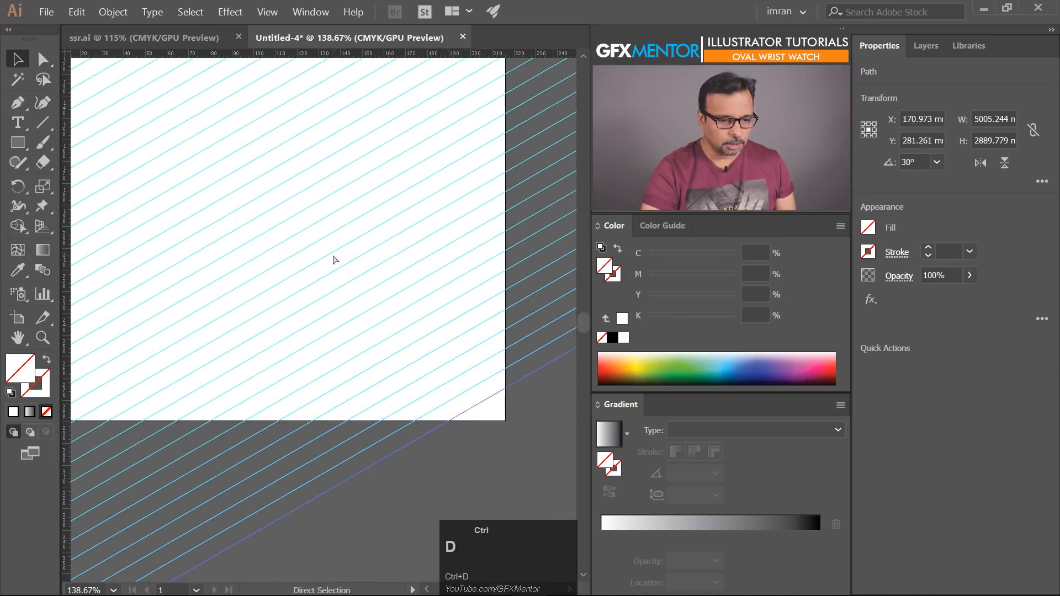
Select all the angled guides and create a copy reflected across the vertical axis to form an isometric grid.
key("ctrl+space")
left_click_drag(399, 144, 275, 359)
key("space")
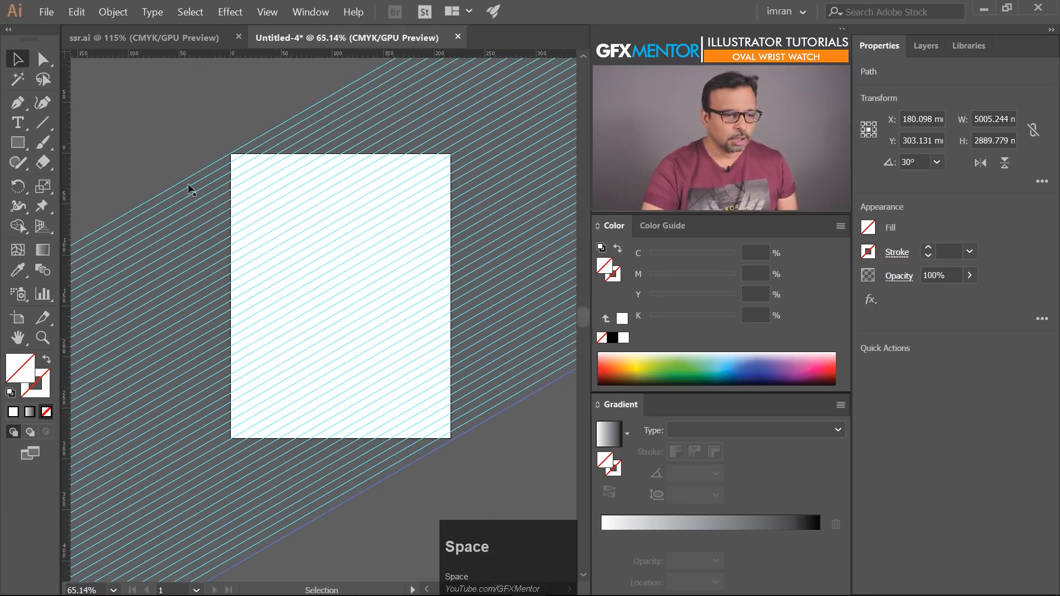
left_click(205, 159)
left_click_drag(405, 551, 405, 551)
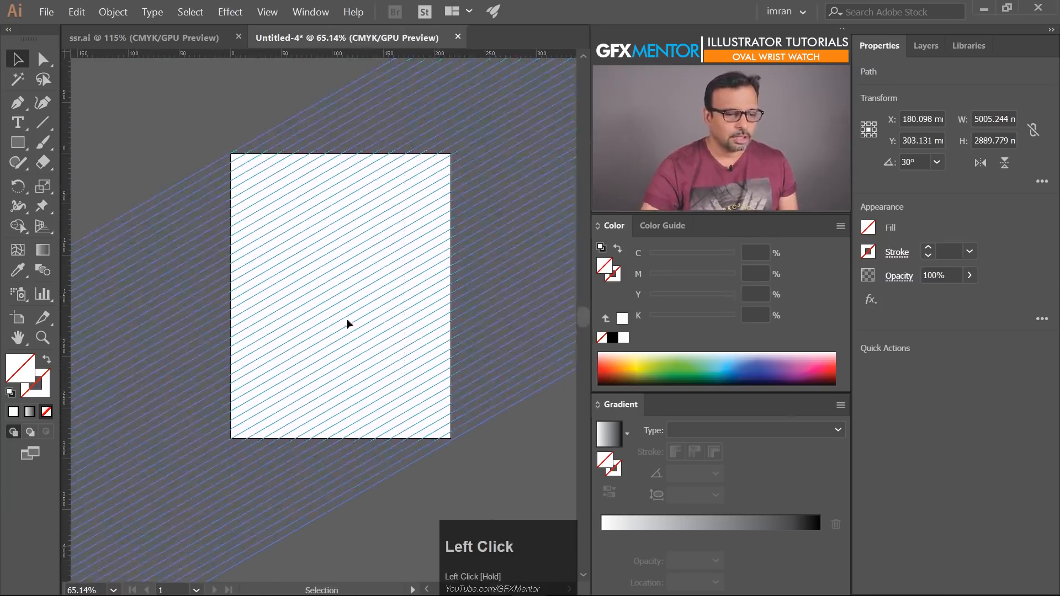
right_click(293, 237)
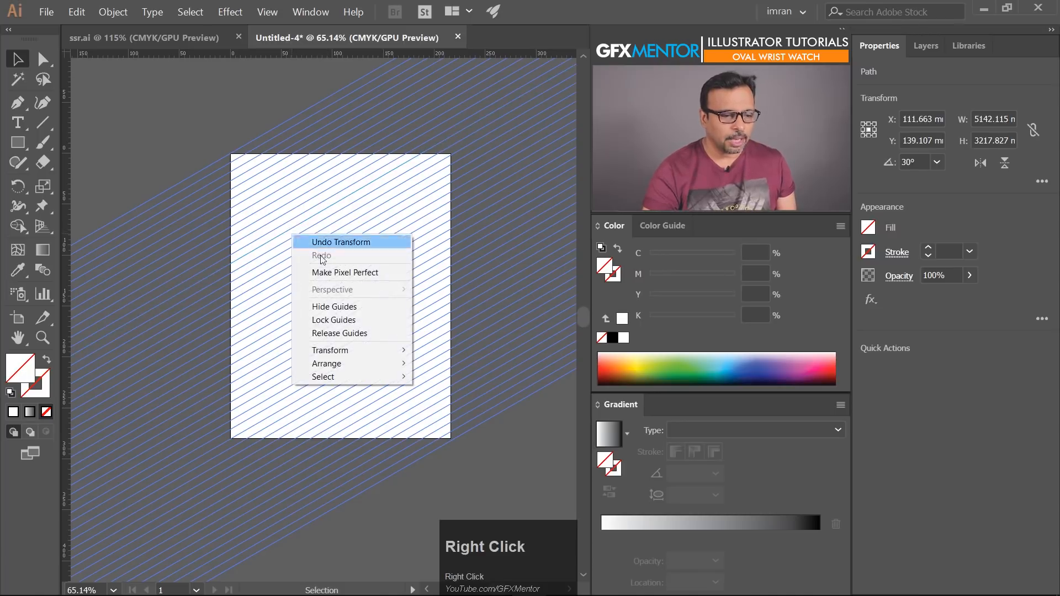
mouse_move(405, 350)
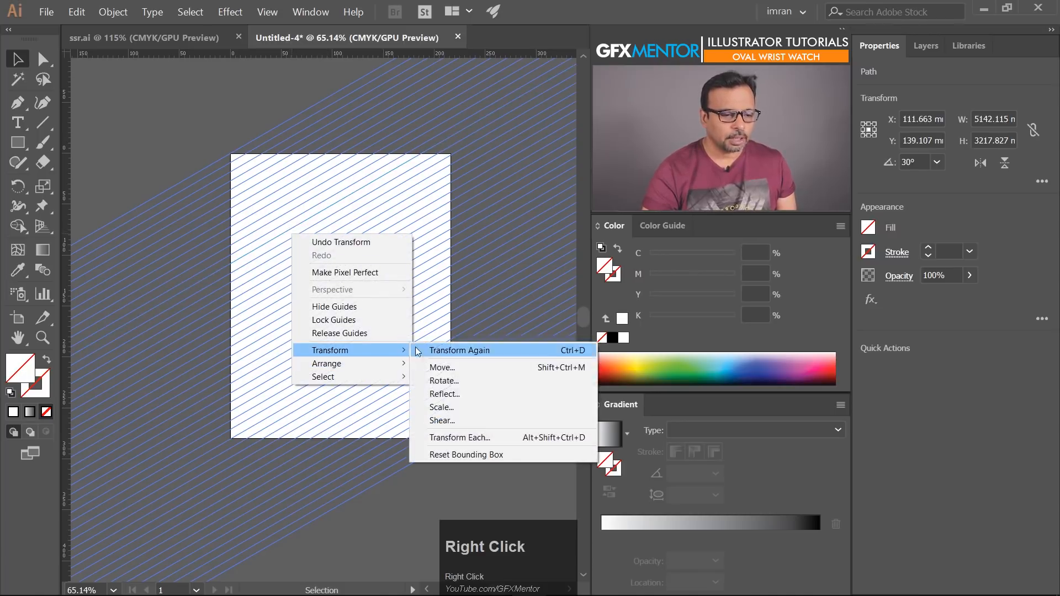
left_click(443, 394)
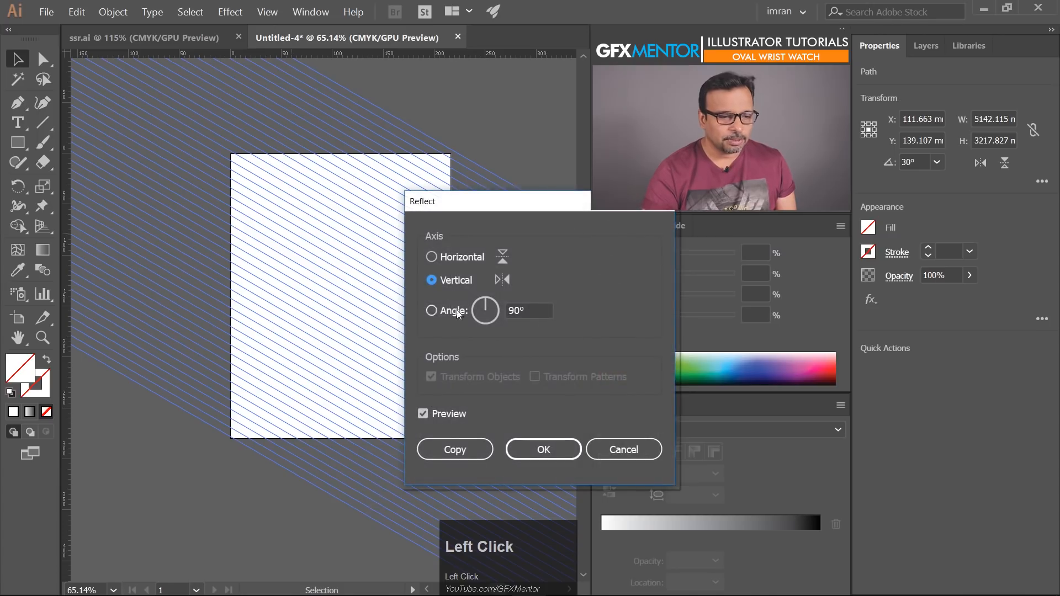
left_click_drag(463, 203, 378, 211)
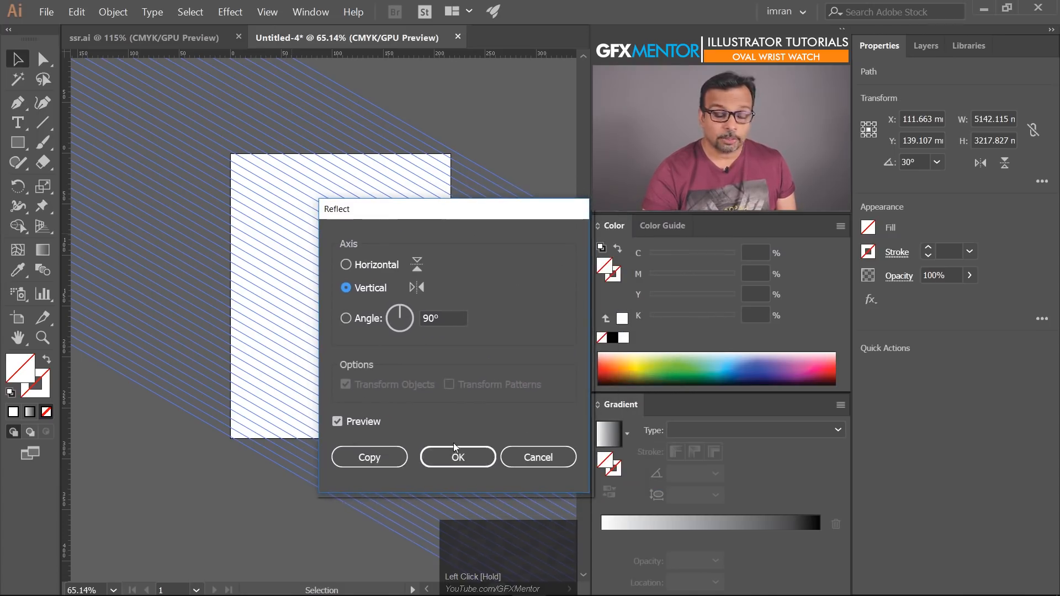
left_click(377, 459)
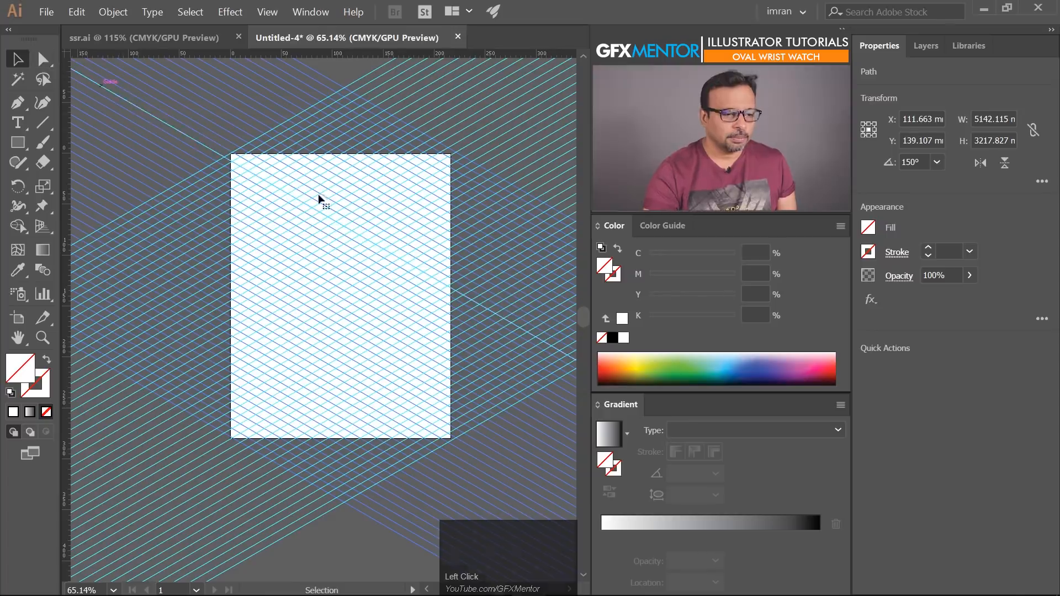
Lock all the guides of the isometric grid.
left_click_drag(296, 194, 254, 232)
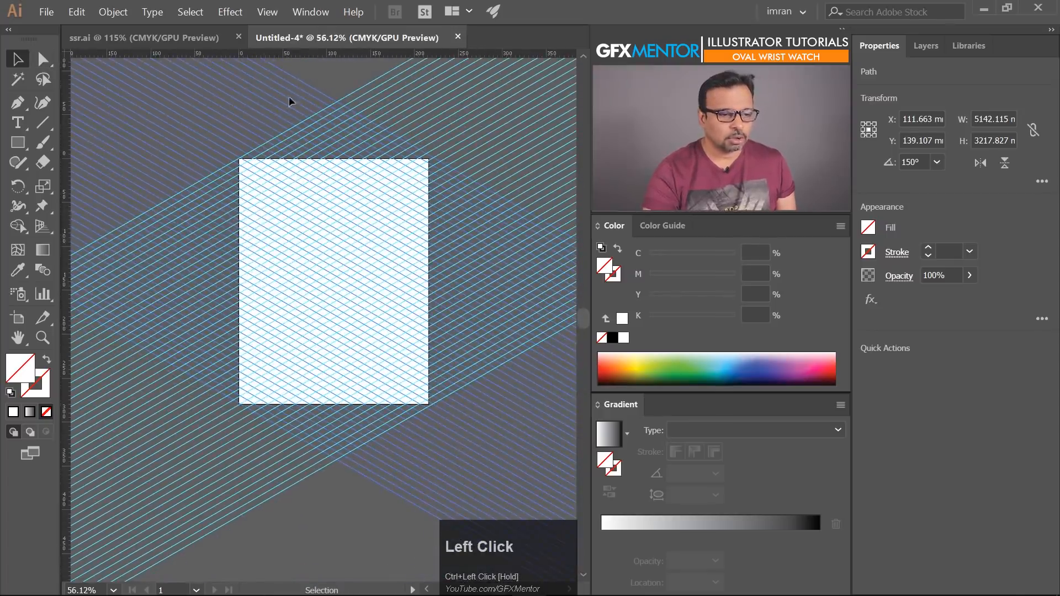
right_click(330, 73)
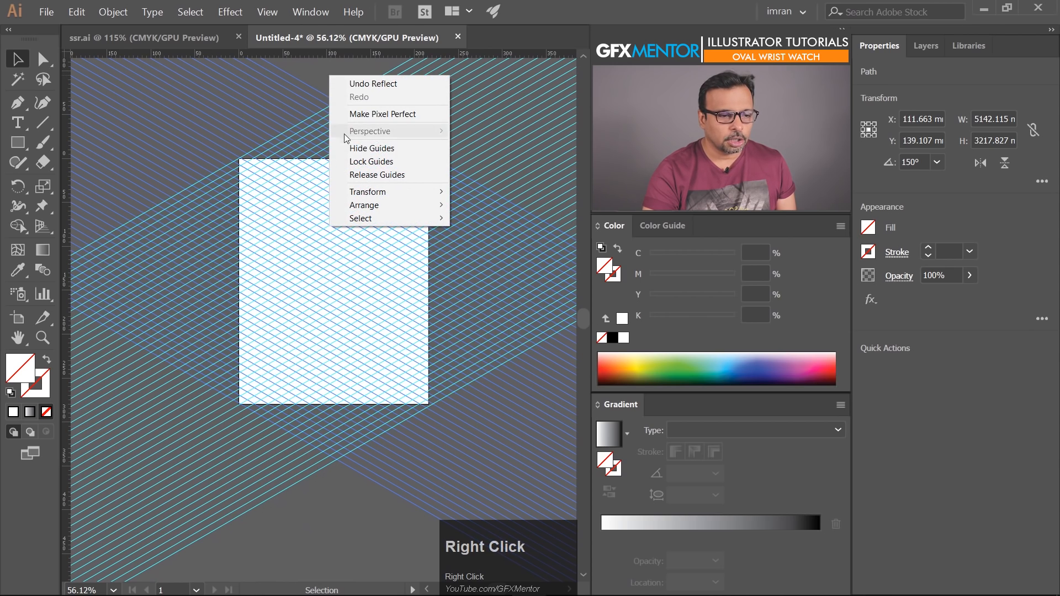
left_click(365, 162)
Draw the box's right face with the Pen tool along the grid, about 31 mm wide with 45 mm vertical sides, using default white fill and black stroke.
key("ctrl+space")
left_click_drag(295, 261, 313, 276)
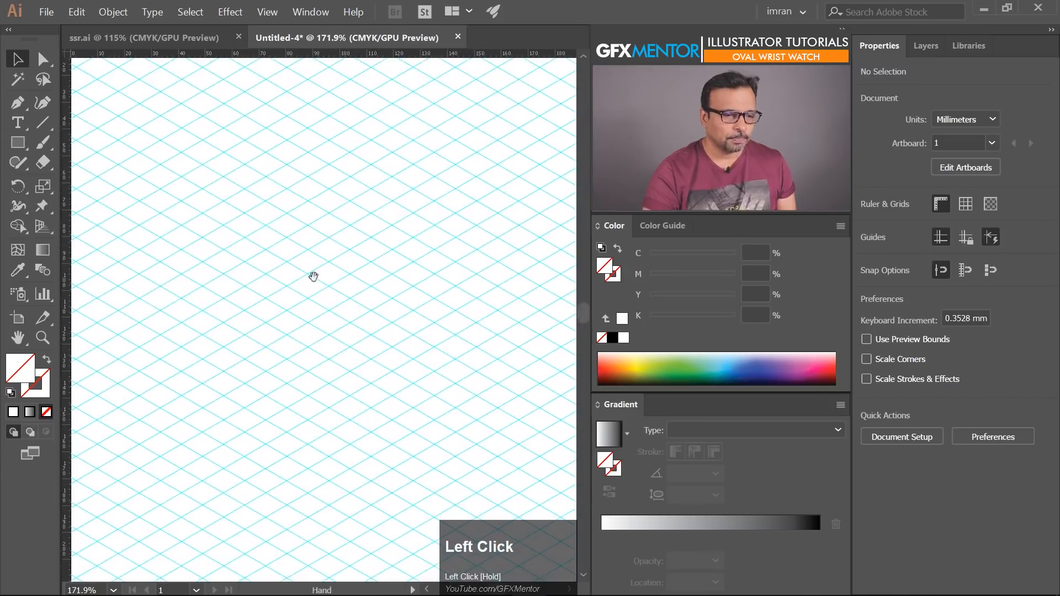
left_click(11, 393)
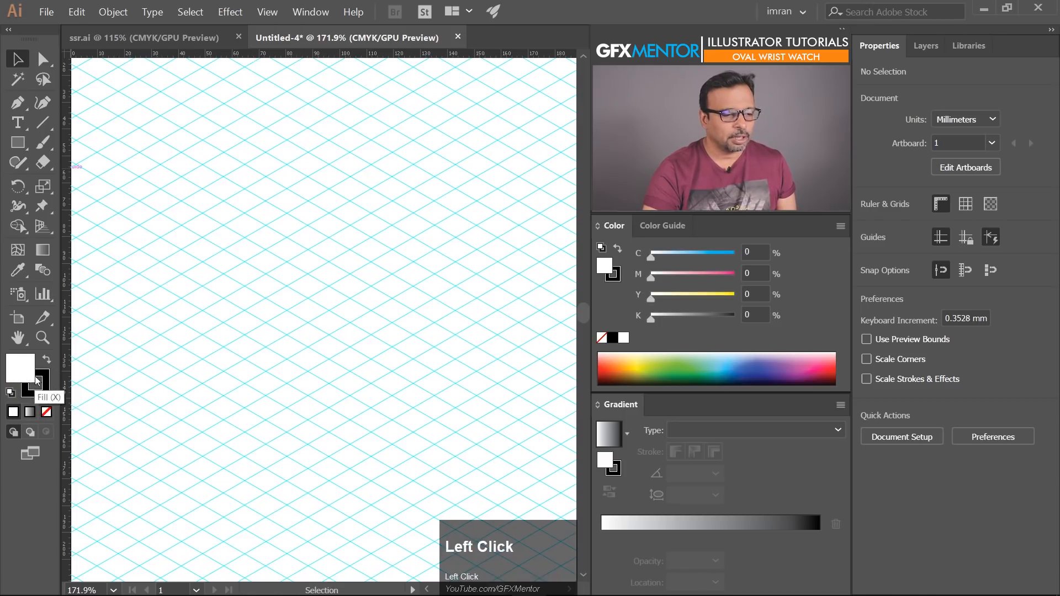
left_click(17, 104)
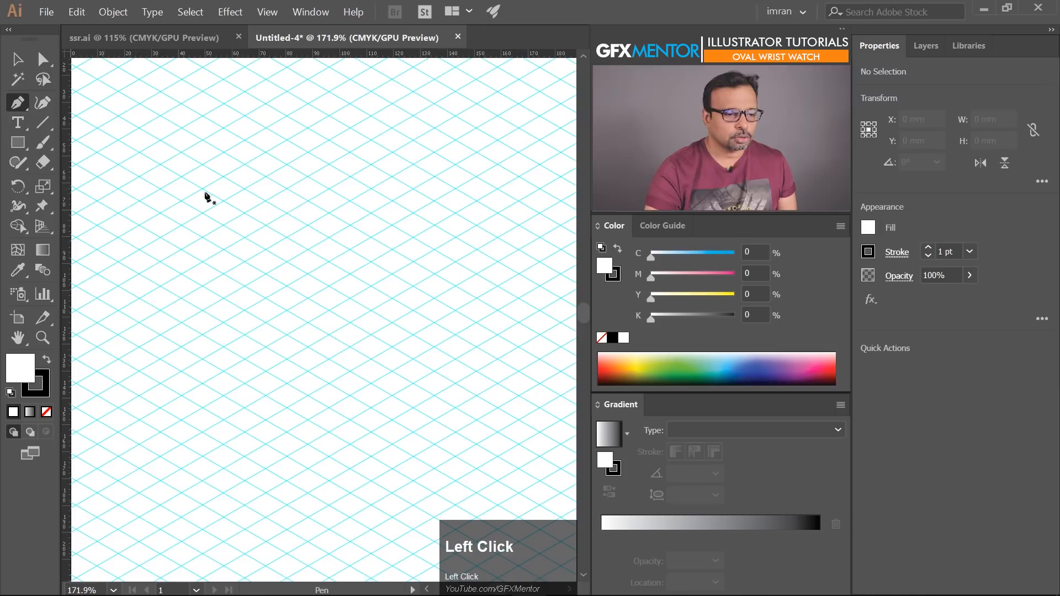
left_click(290, 243, "ctrl")
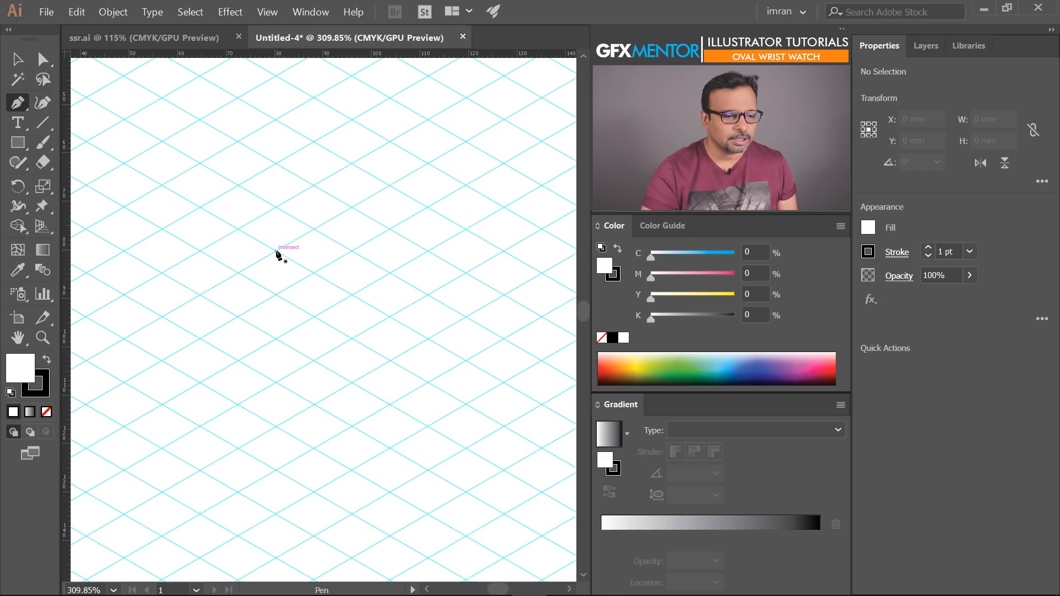
left_click(275, 251)
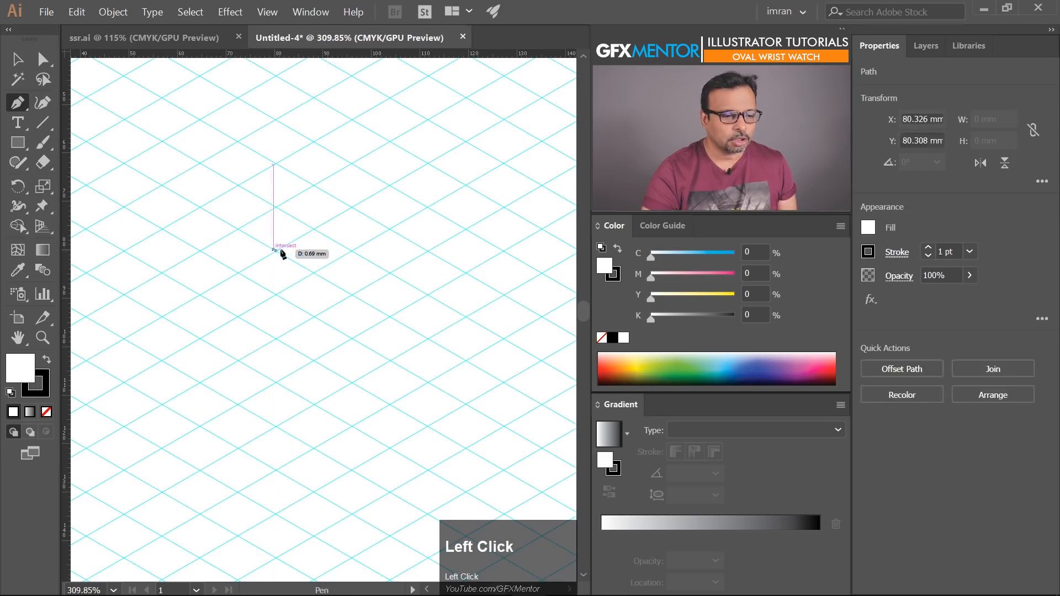
left_click(430, 164)
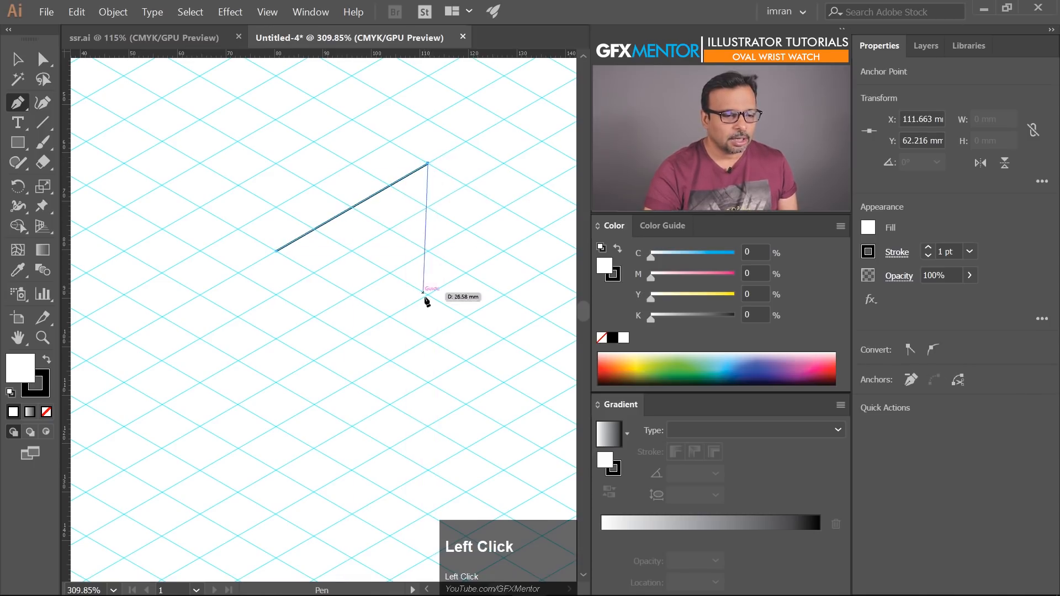
left_click(428, 384)
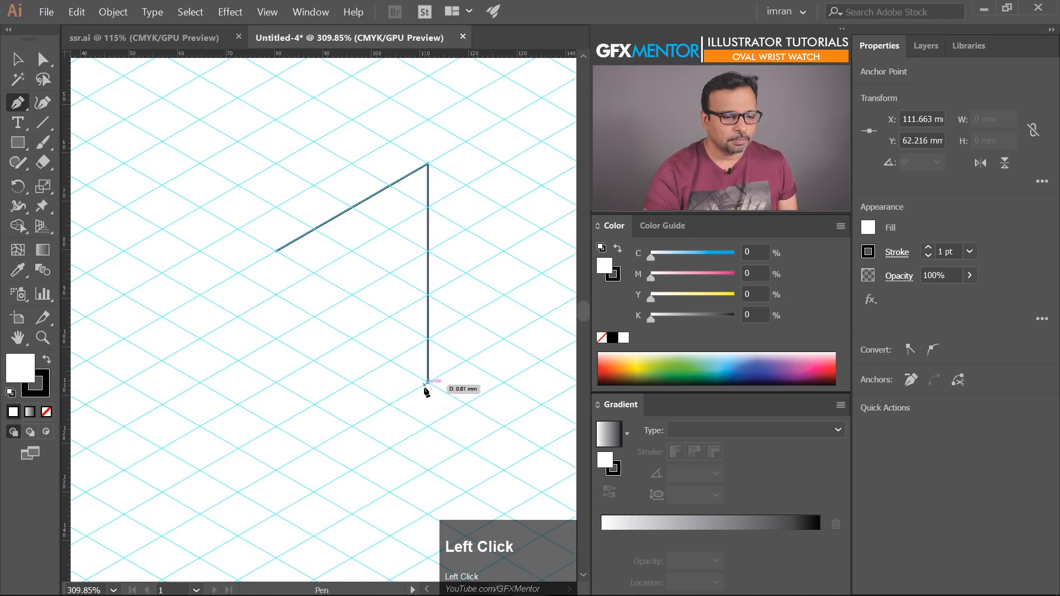
left_click(276, 471)
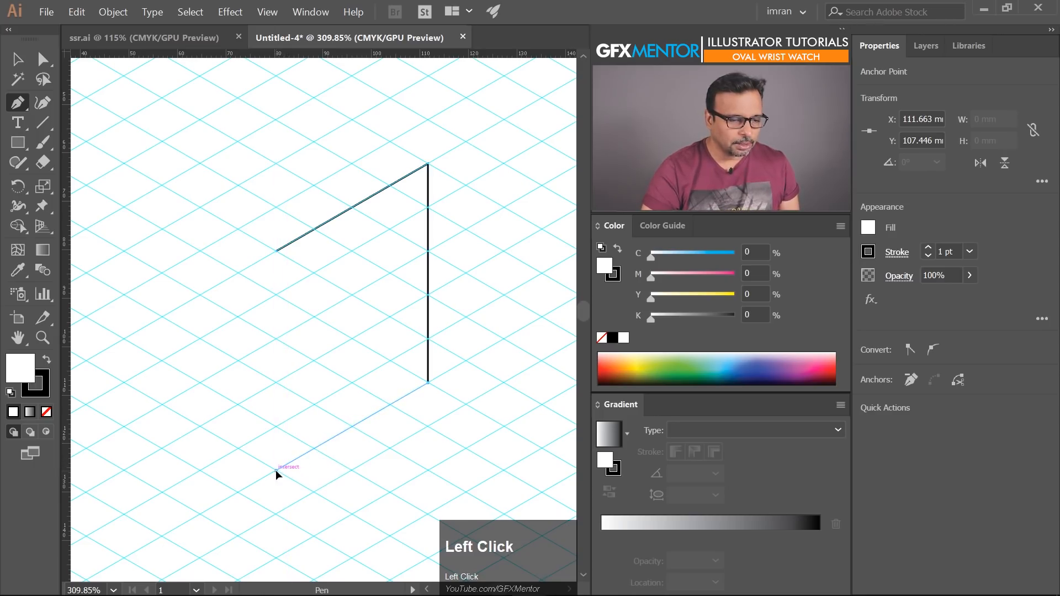
left_click(275, 252)
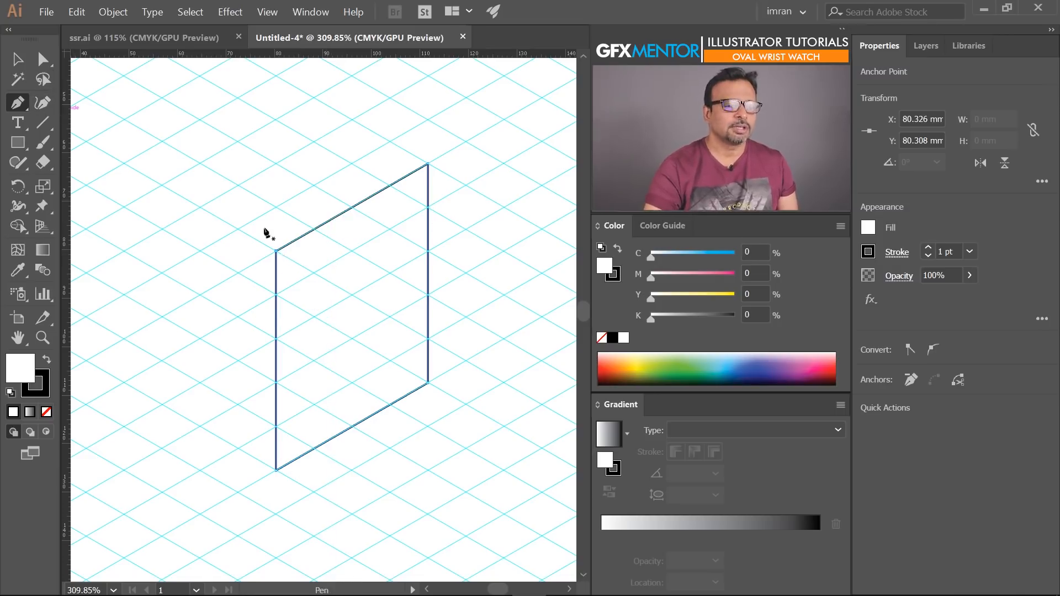
Draw the box's left face as a separate closed path, about 23 mm wide, sharing the right face's front vertical edge.
key("space")
left_click(336, 282)
left_click_drag(336, 283, 414, 267)
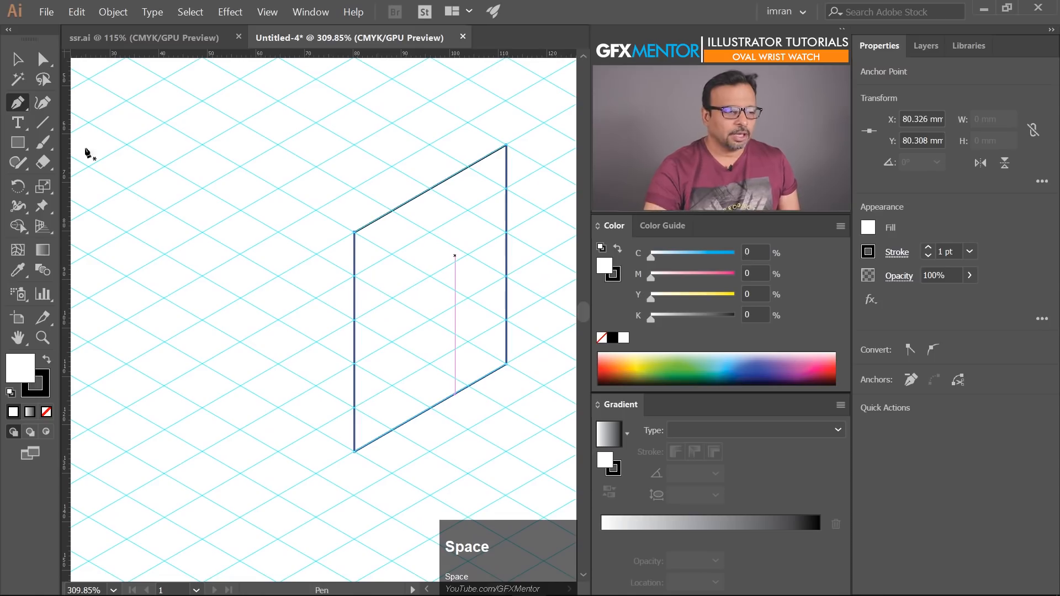
left_click(271, 276, "ctrl")
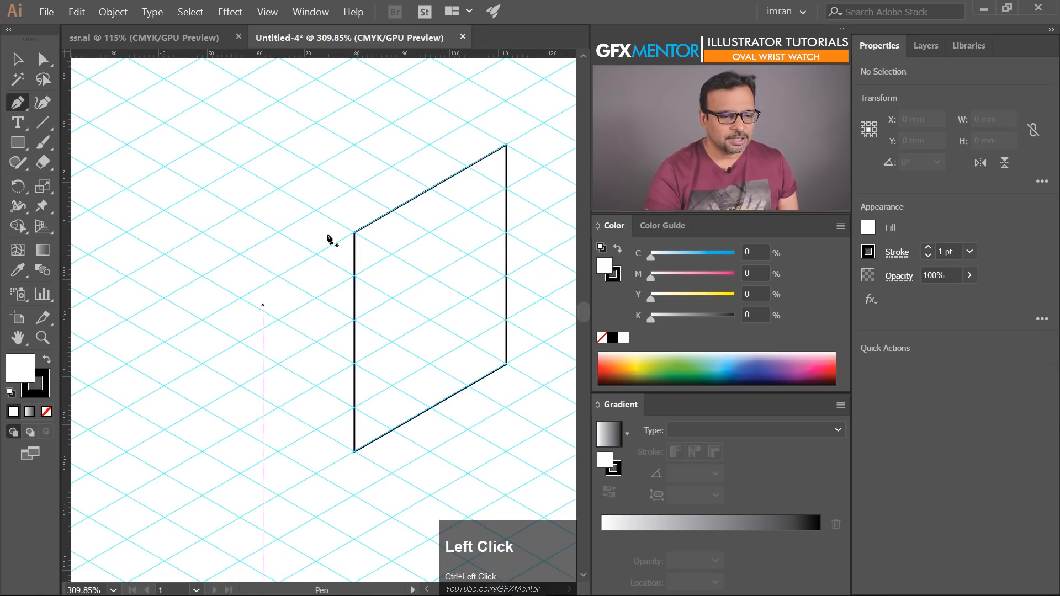
key("ctrl")
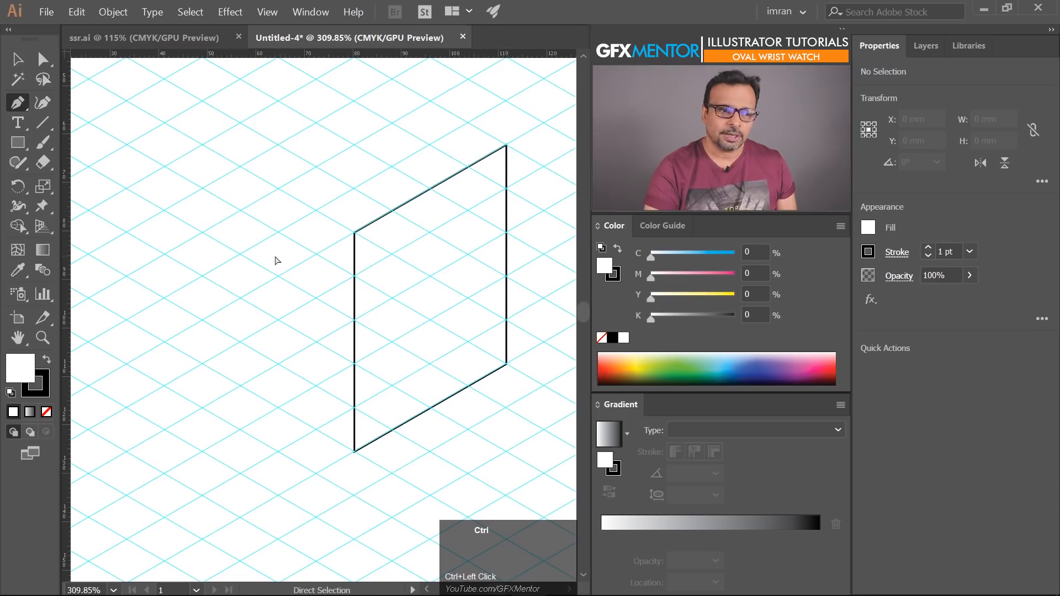
left_click(271, 257, "ctrl")
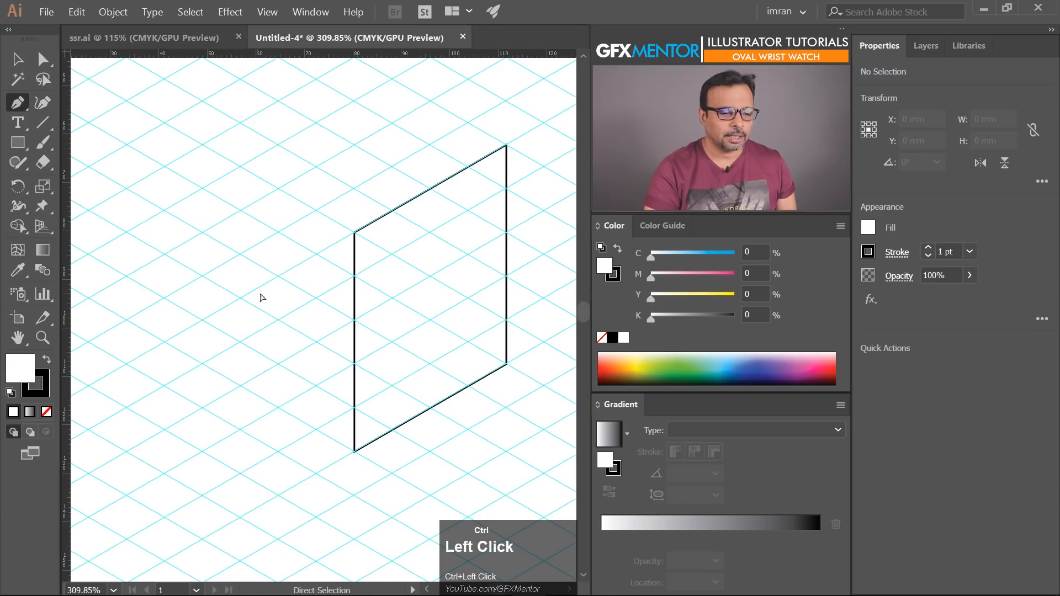
left_click(354, 234)
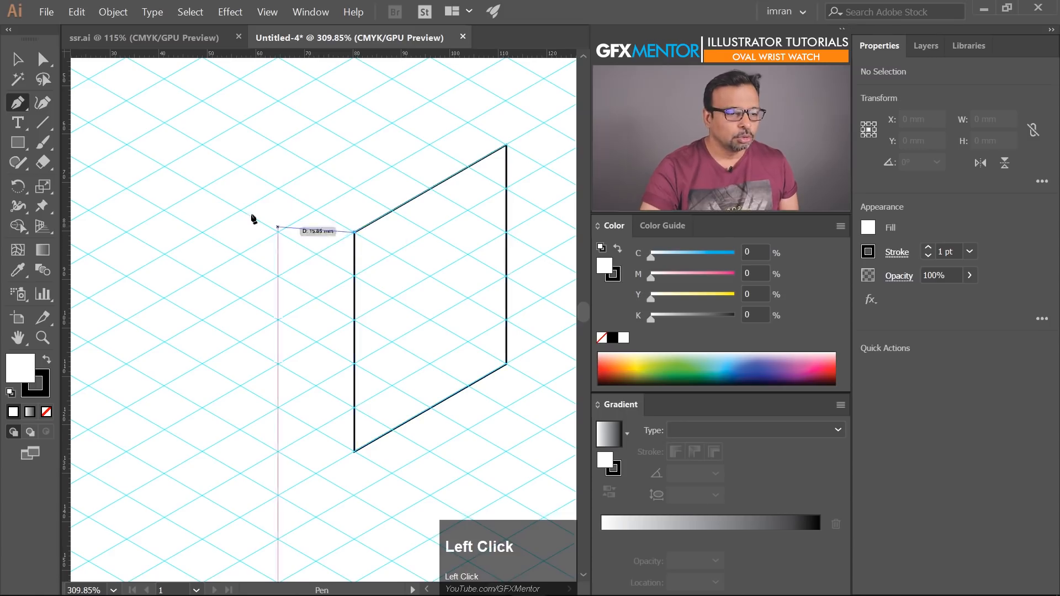
left_click(243, 166)
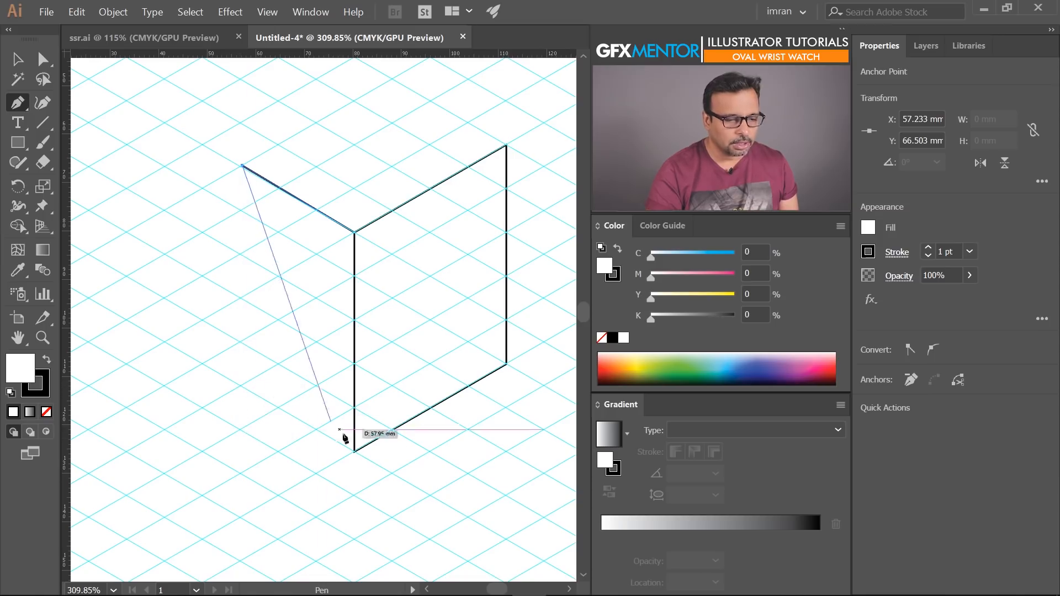
left_click(240, 387)
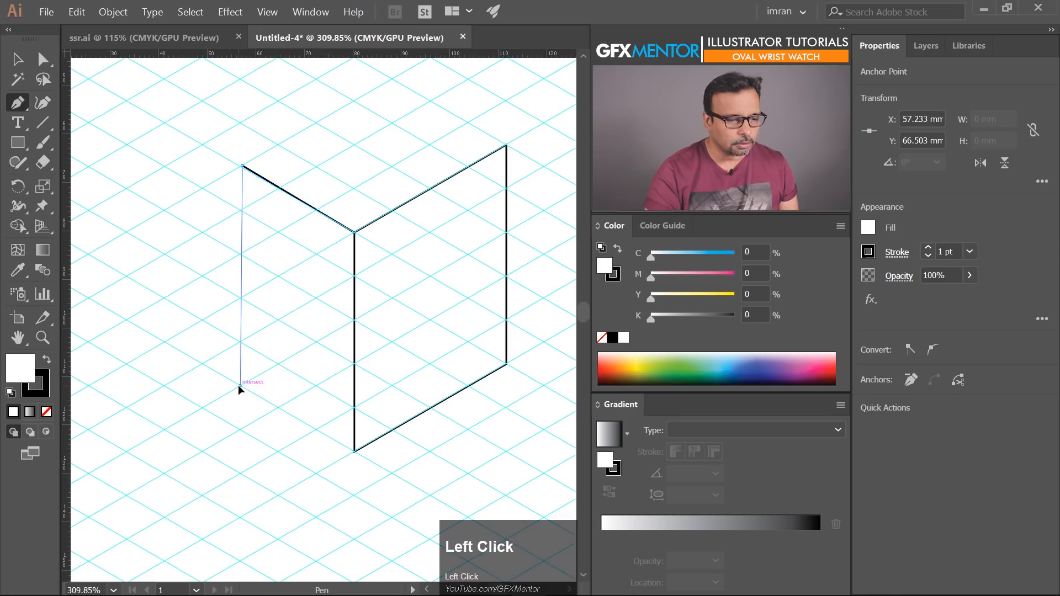
left_click(354, 452)
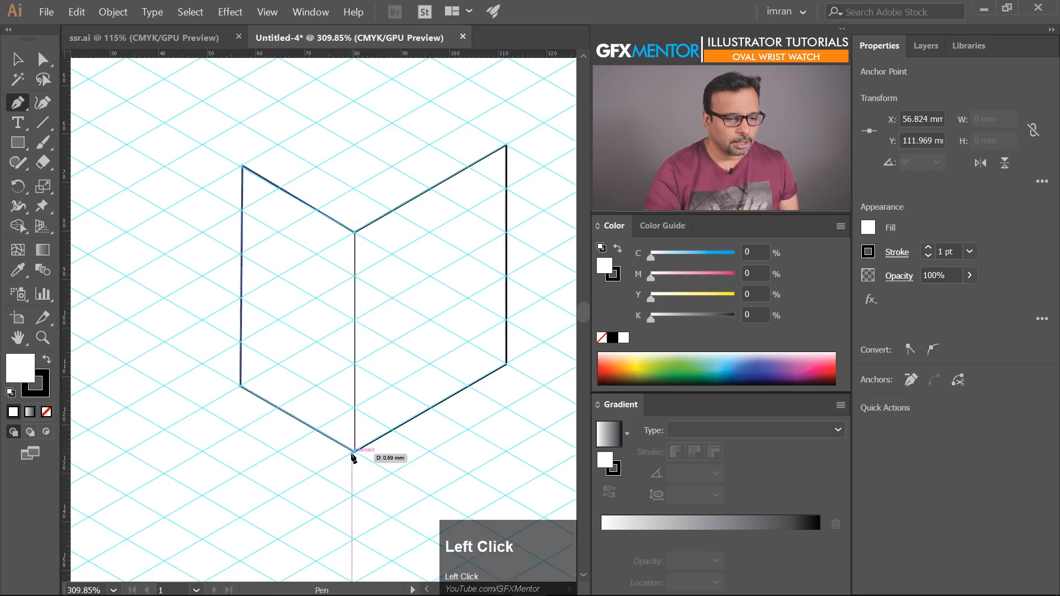
left_click(354, 232)
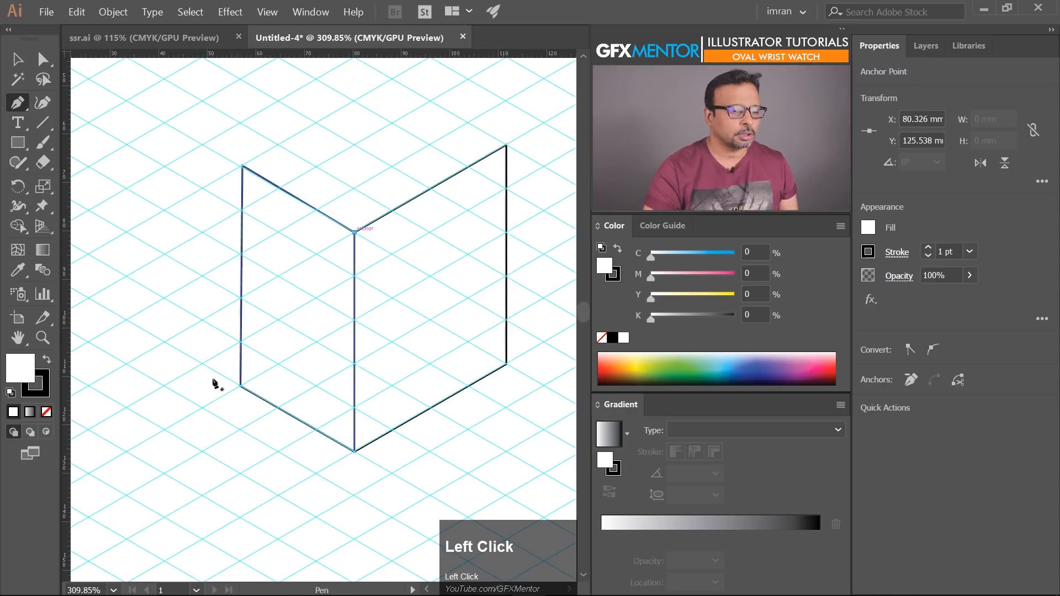
key("space")
left_click_drag(338, 165, 266, 235)
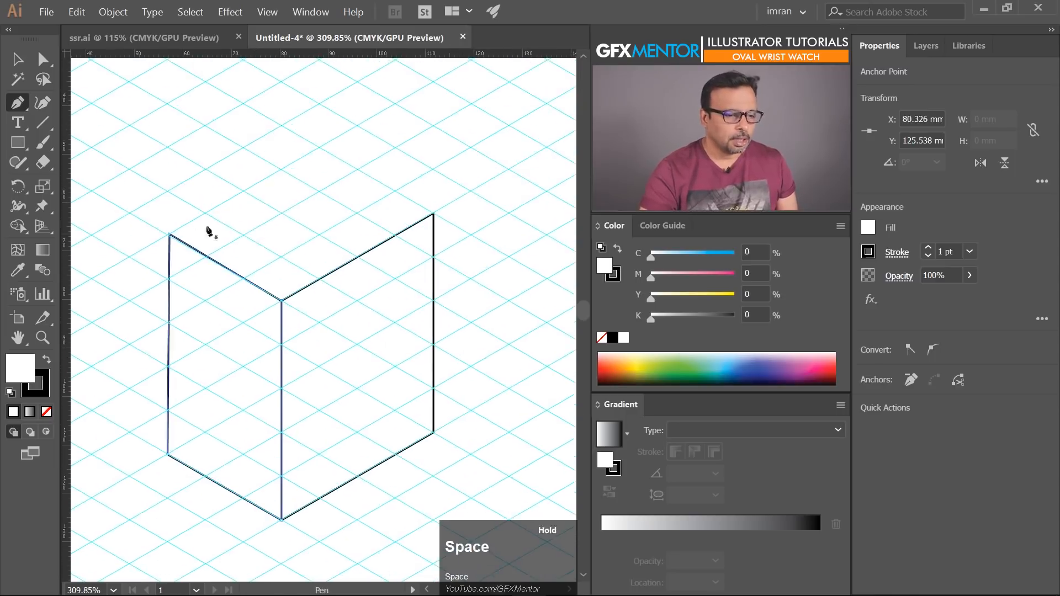
left_click(170, 236)
key("ctrl+z")
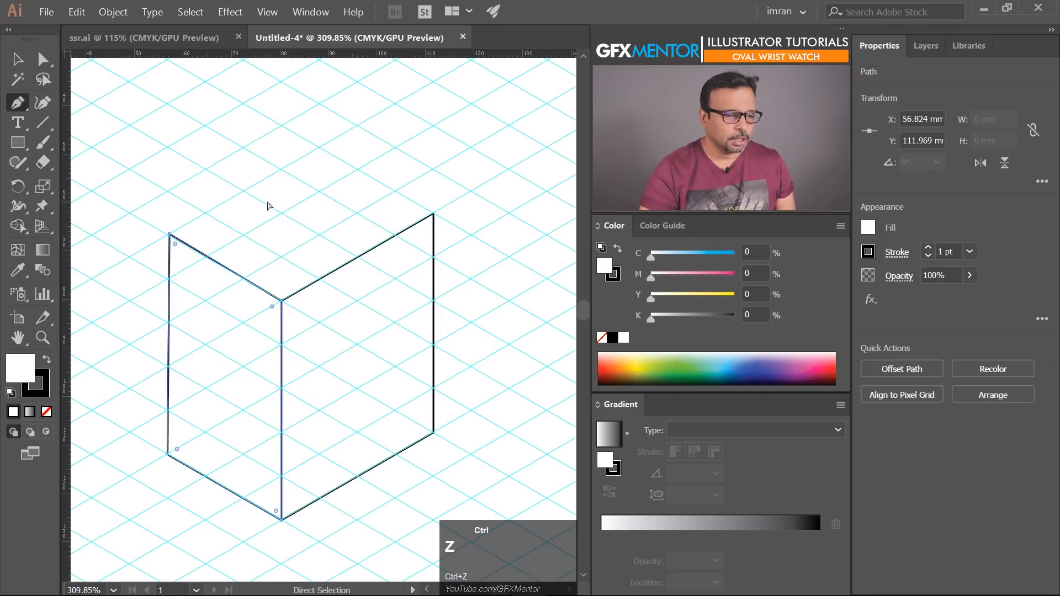
left_click(170, 234)
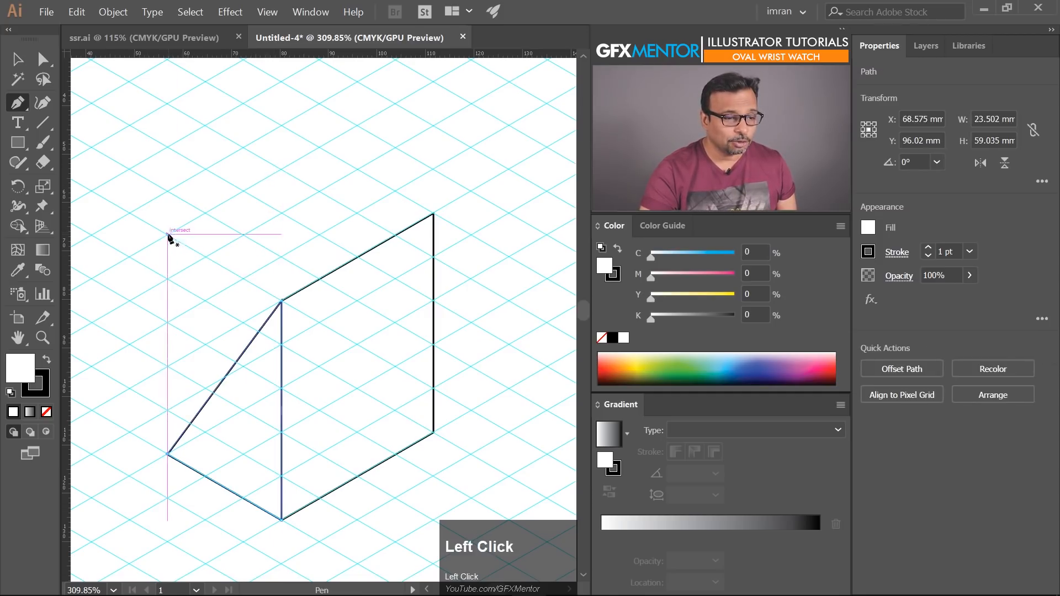
key("ctrl+z")
Deselect the left face and draw the box's top face as a separate closed path joining the upper edges of both side faces.
left_click(204, 298, "ctrl")
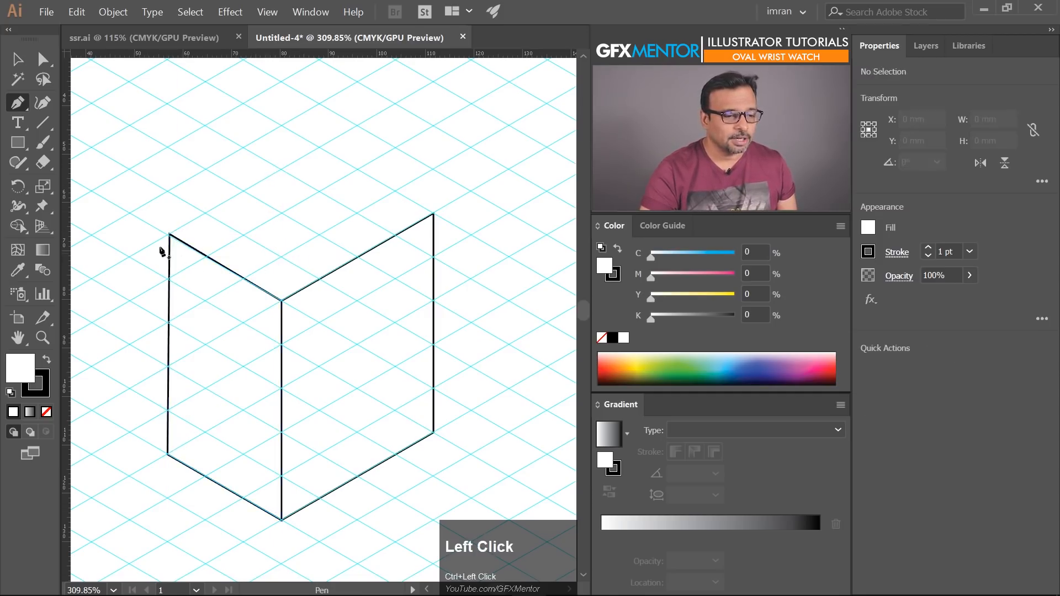
left_click(170, 236)
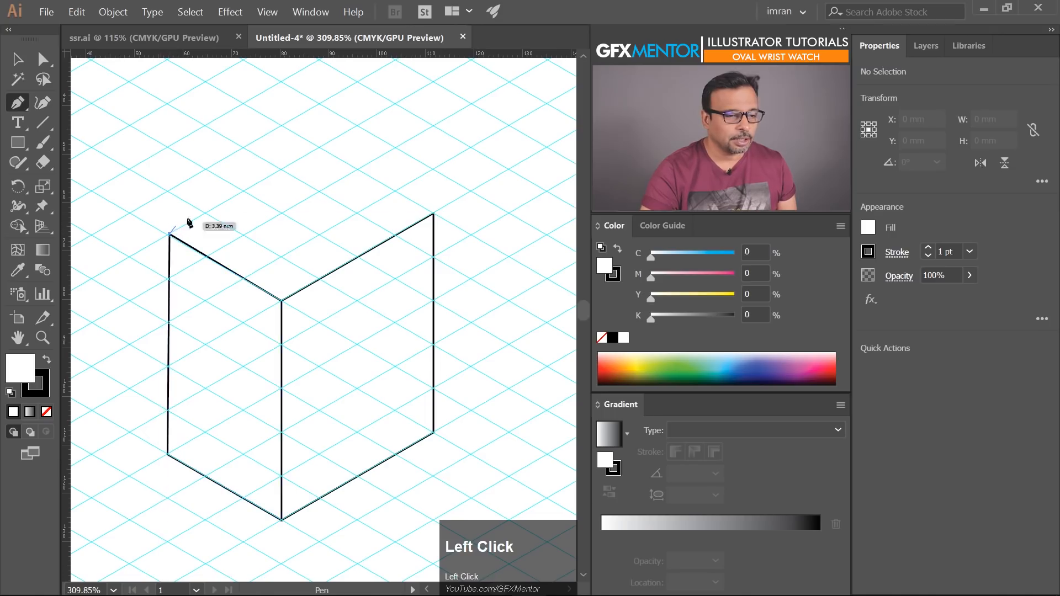
left_click(320, 148)
left_click(433, 214)
left_click(282, 301)
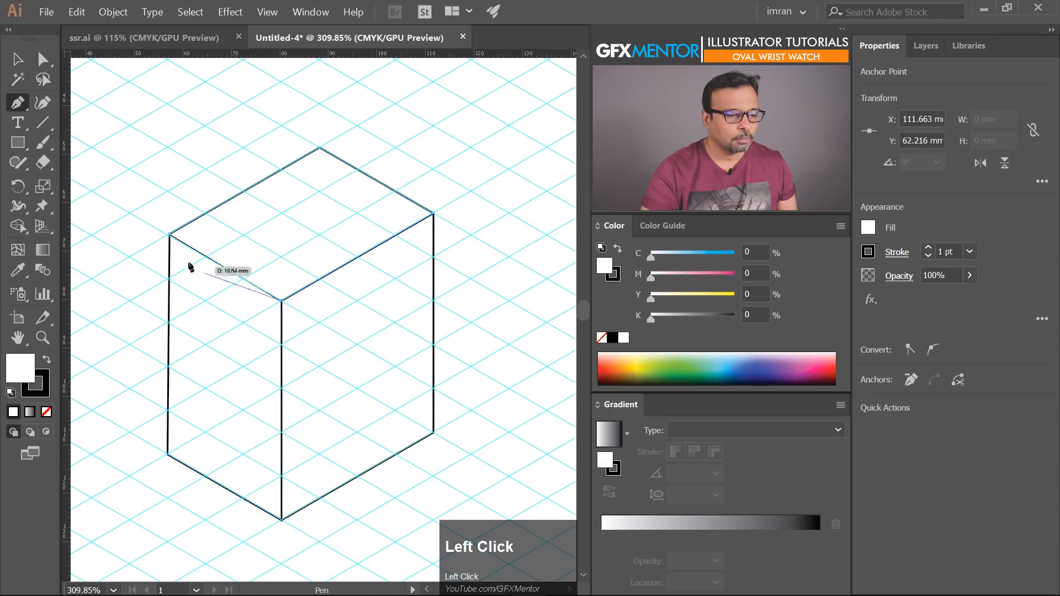
left_click(168, 237)
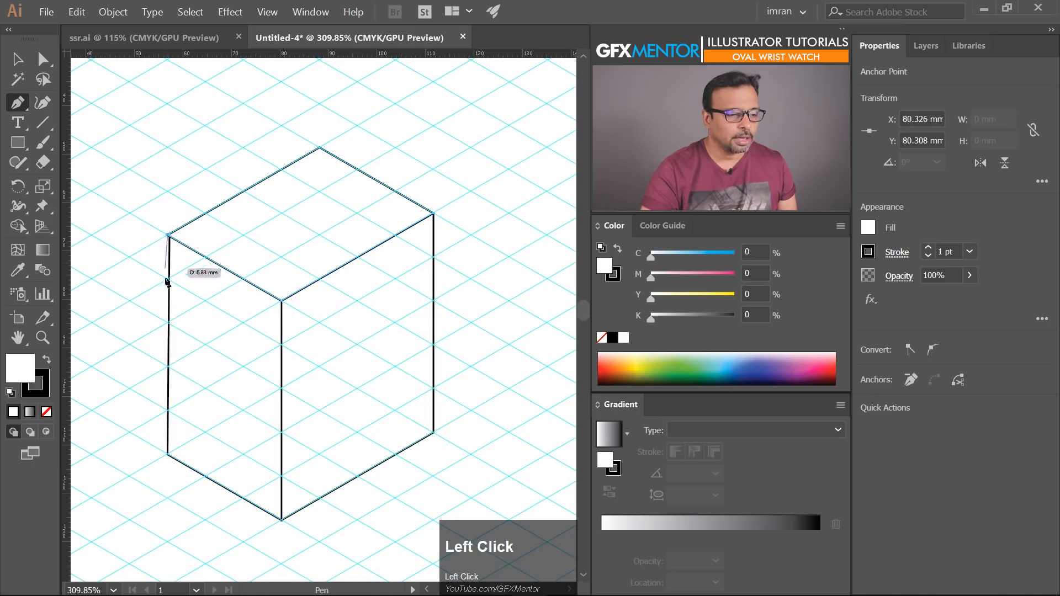
key("ctrl+z")
left_click(169, 238)
Select all three box faces, remove their stroke and fill them with 58% black.
left_click_drag(175, 194, 126, 414)
left_click_drag(69, 371, 68, 372)
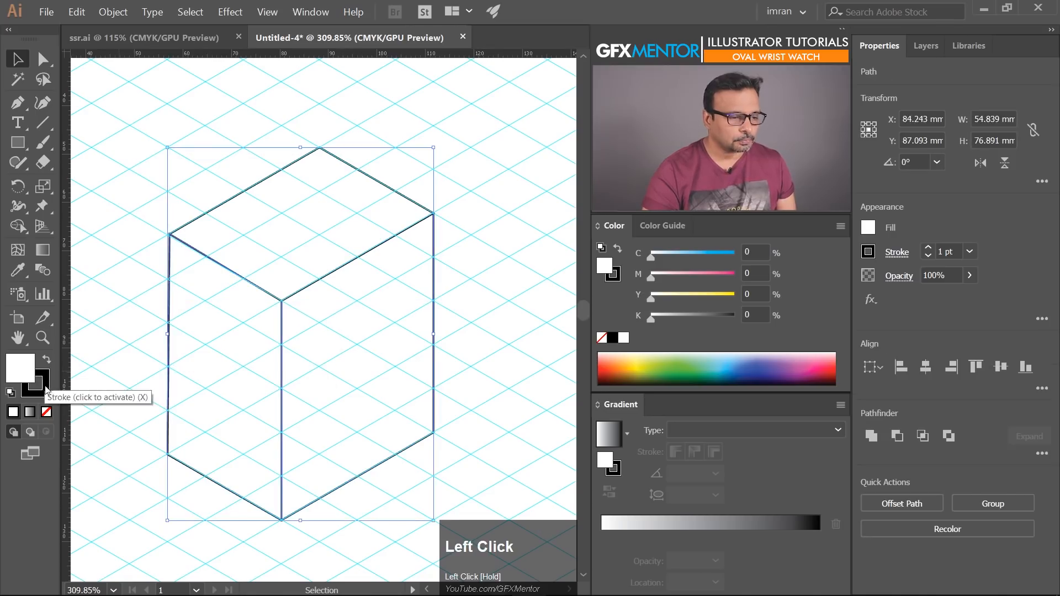
left_click(47, 389)
left_click(47, 412)
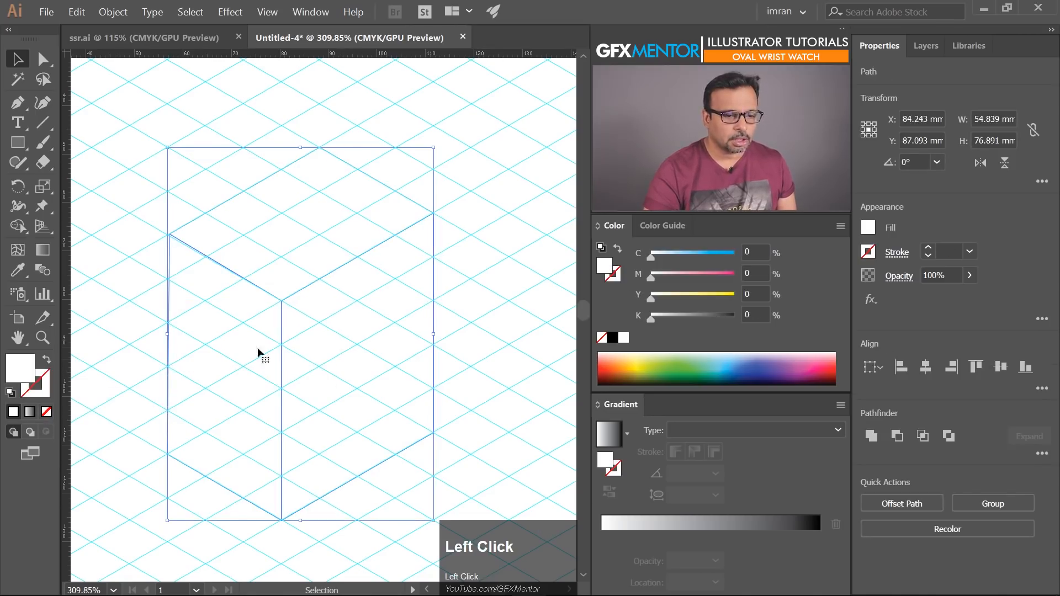
left_click_drag(684, 319, 700, 319)
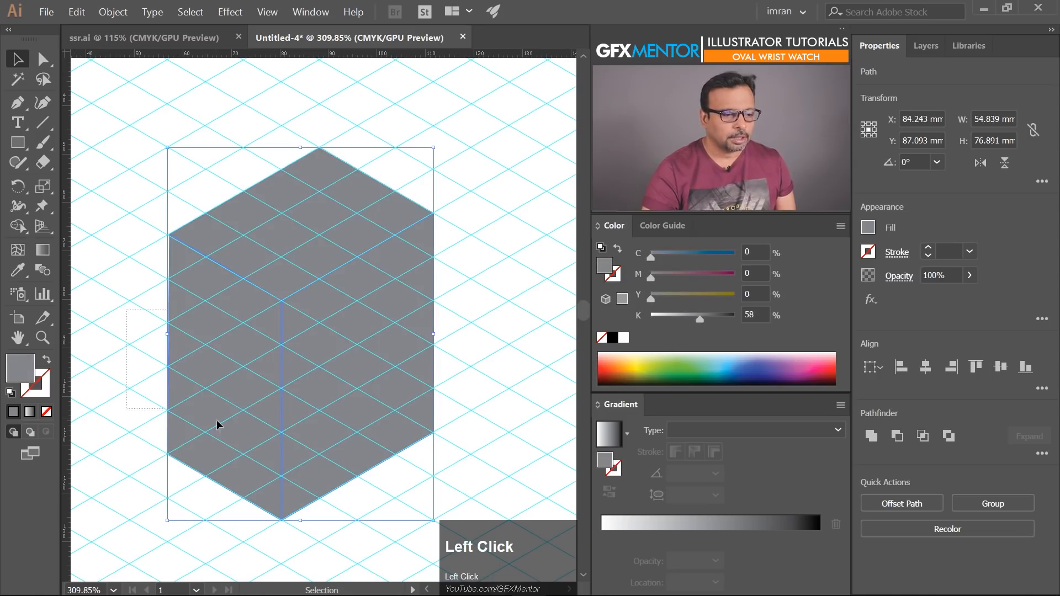
Shade the box by filling the left face with 39% black and the top face with 23% black.
left_click(217, 462)
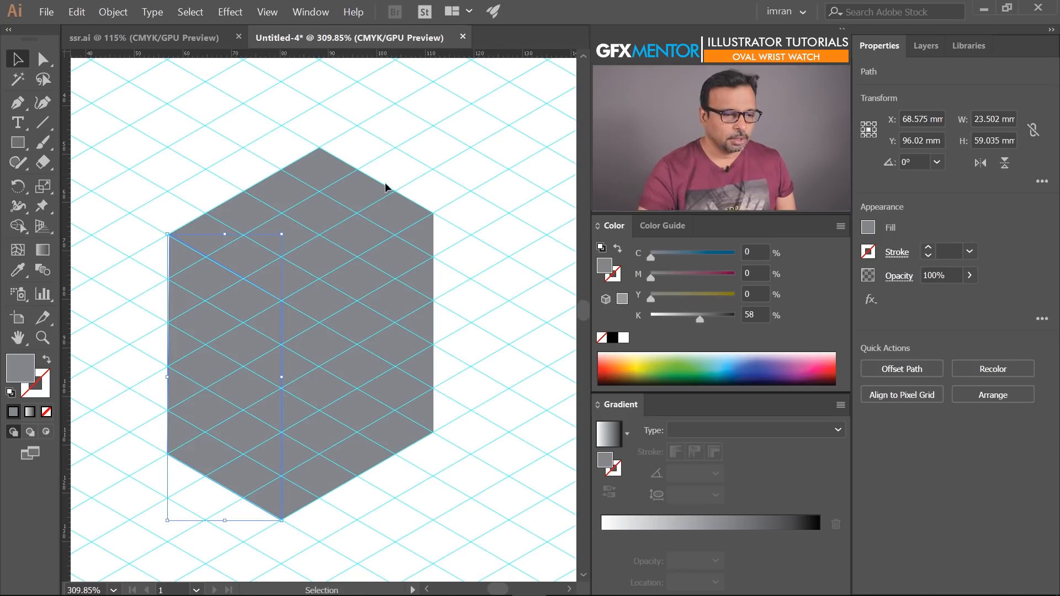
left_click_drag(137, 199, 216, 270)
left_click_drag(458, 309, 459, 309)
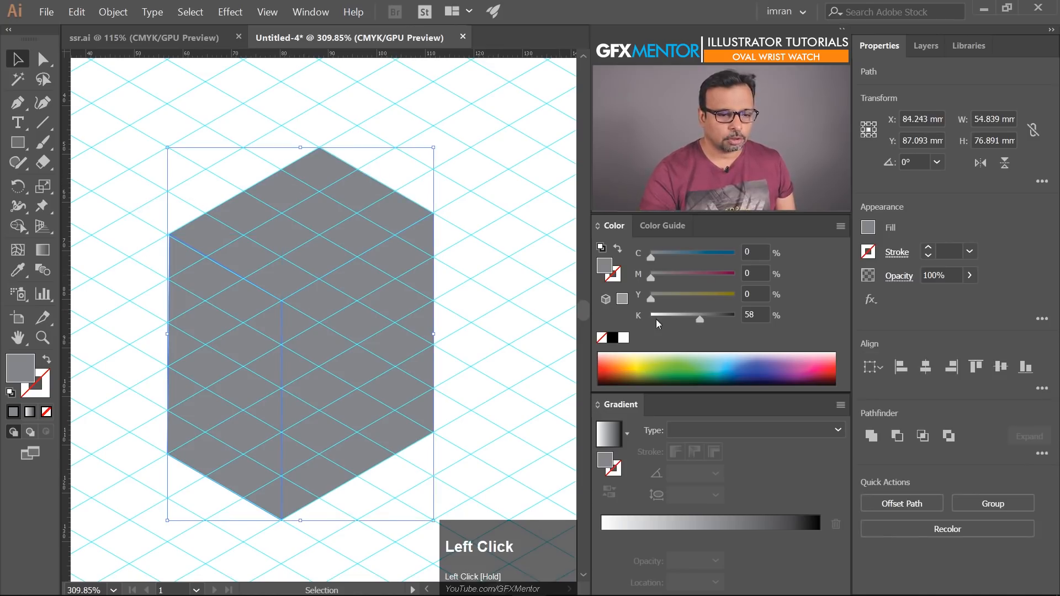
left_click_drag(704, 319, 685, 322)
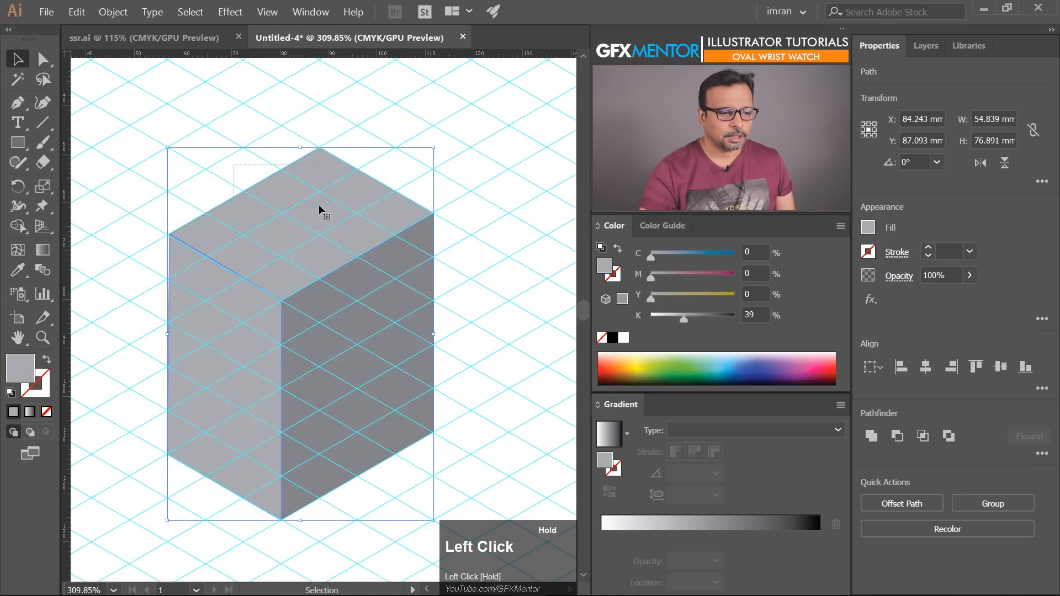
left_click_drag(320, 207, 320, 209)
left_click_drag(682, 316, 668, 316)
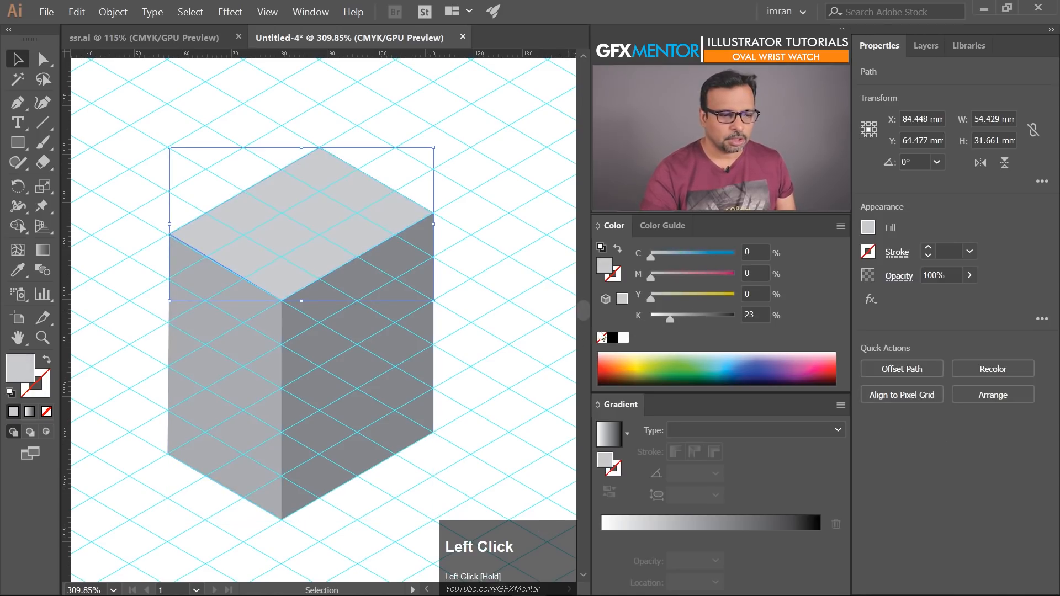
left_click(495, 446)
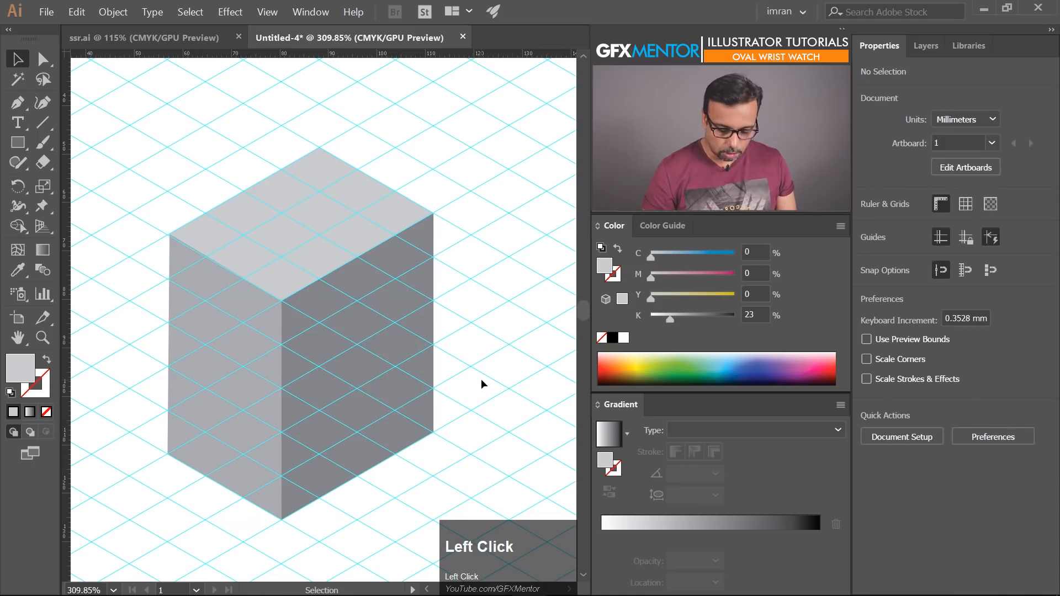
Hide the isometric guides to examine the shaded box without the grid, and show them again.
key("ctrl+semicolon")
key("ctrl+space")
left_click_drag(431, 250, 312, 346)
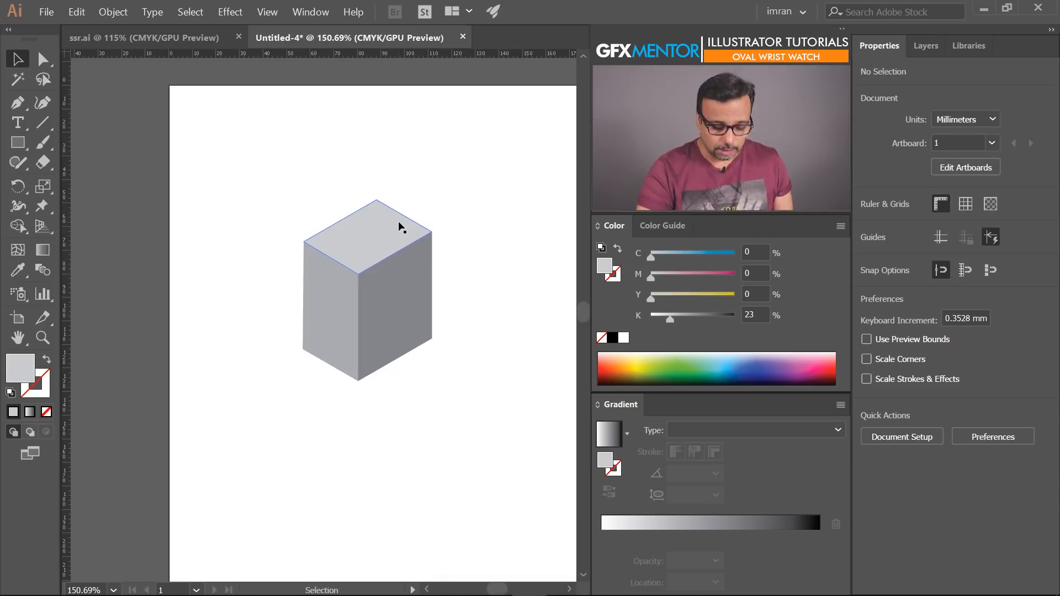
key("ctrl+semicolon")
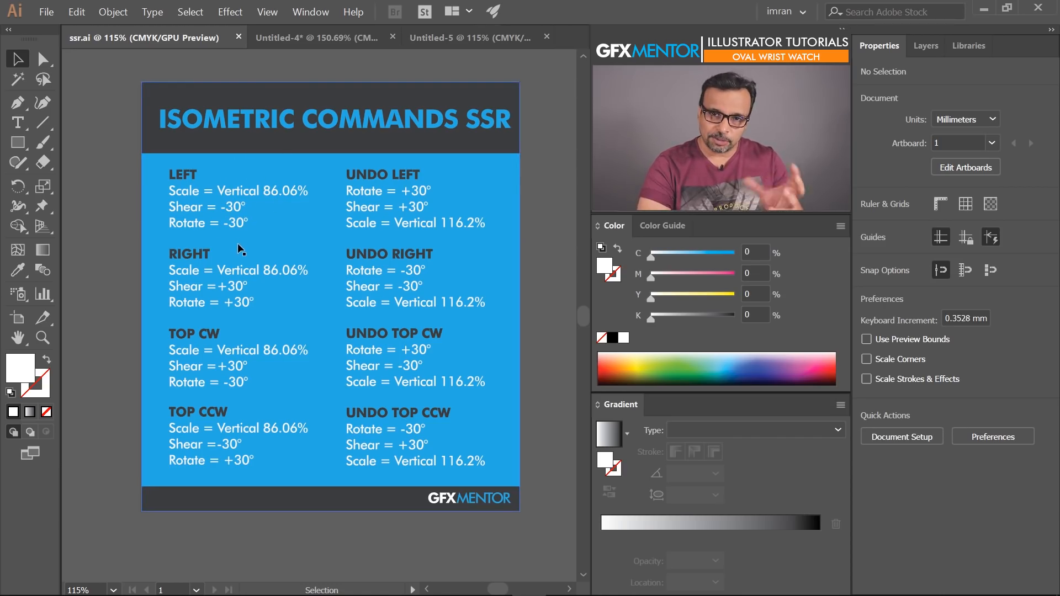
Add a blank second artboard beside the commands sheet and draw a 31.385 mm square on it with a 62% magenta fill and no stroke.
key("space")
left_click_drag(150, 291, 96, 291)
key("ctrl+space")
left_click_drag(286, 167, 188, 224)
left_click_drag(233, 230, 166, 271)
left_click(19, 318)
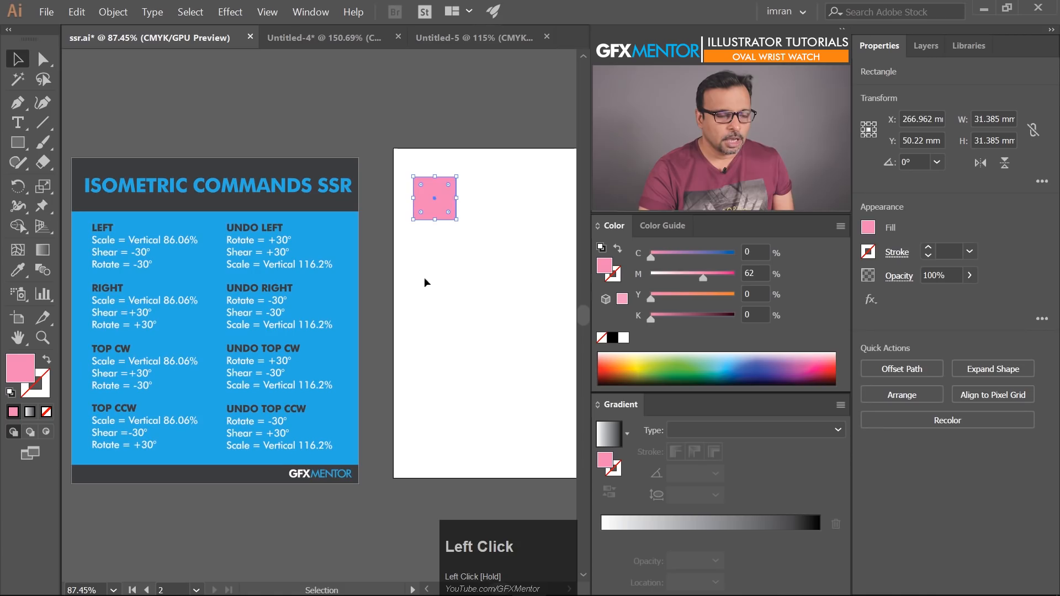
Duplicate the pink square downward twice to form a column of three evenly spaced squares.
key("space")
left_click_drag(465, 251, 373, 249)
left_click_drag(346, 214, 346, 264)
key("ctrl+d")
left_click(417, 273)
Lighten the top square's fill to 32% magenta and darken the middle square's fill with 20% black.
left_click_drag(336, 202, 453, 242)
left_click(369, 198)
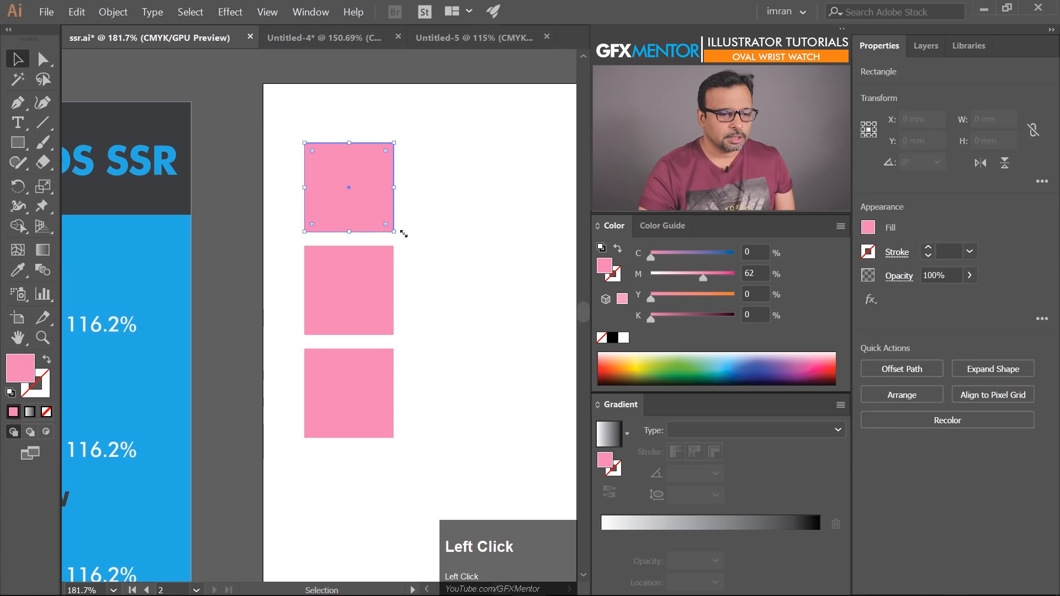
left_click_drag(701, 276, 669, 277)
left_click_drag(423, 275, 319, 312)
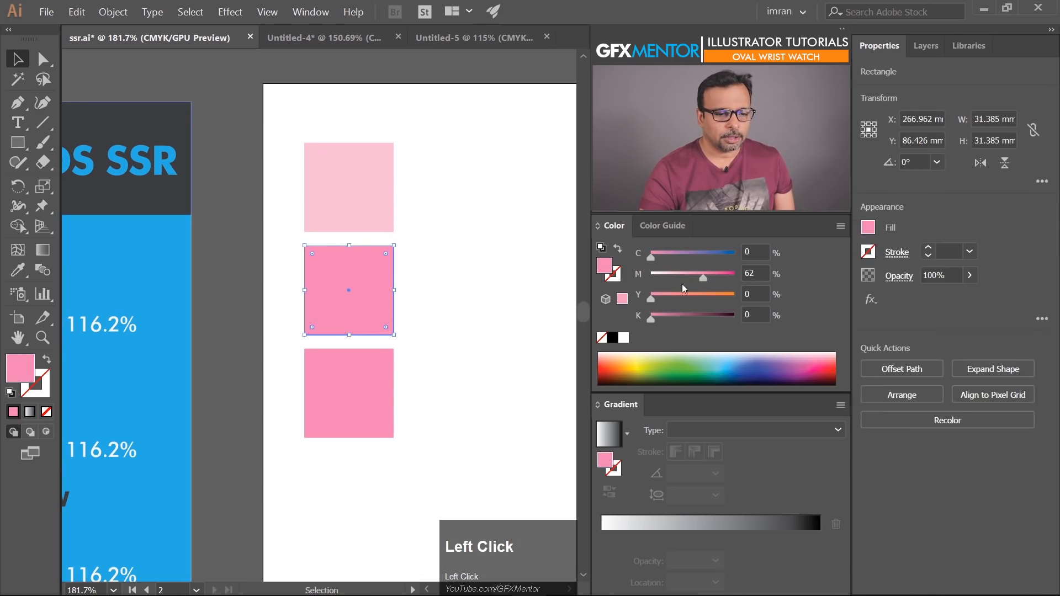
left_click_drag(658, 319, 667, 319)
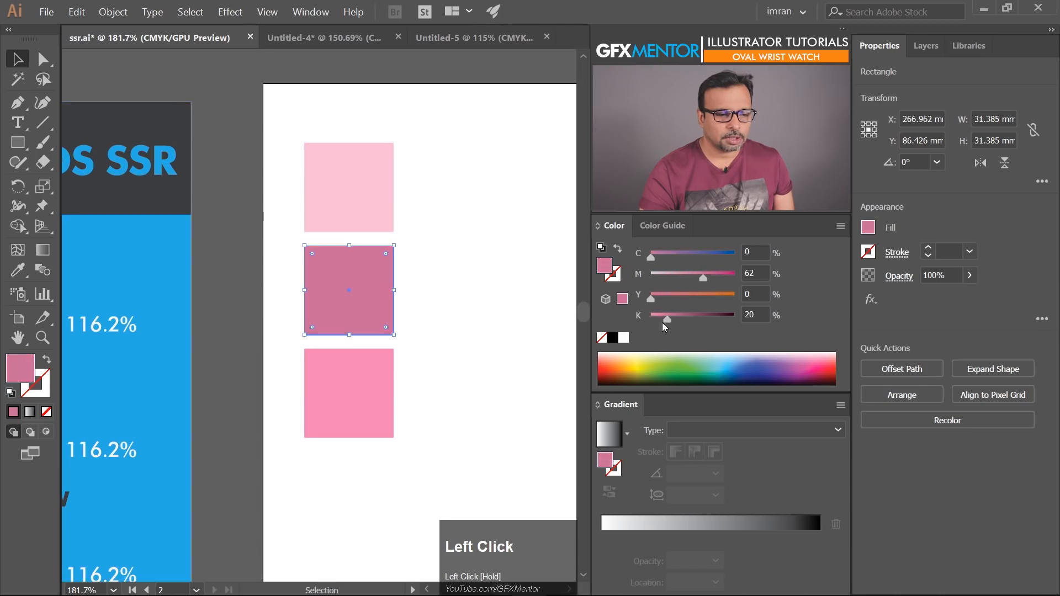
left_click_drag(406, 382, 329, 500)
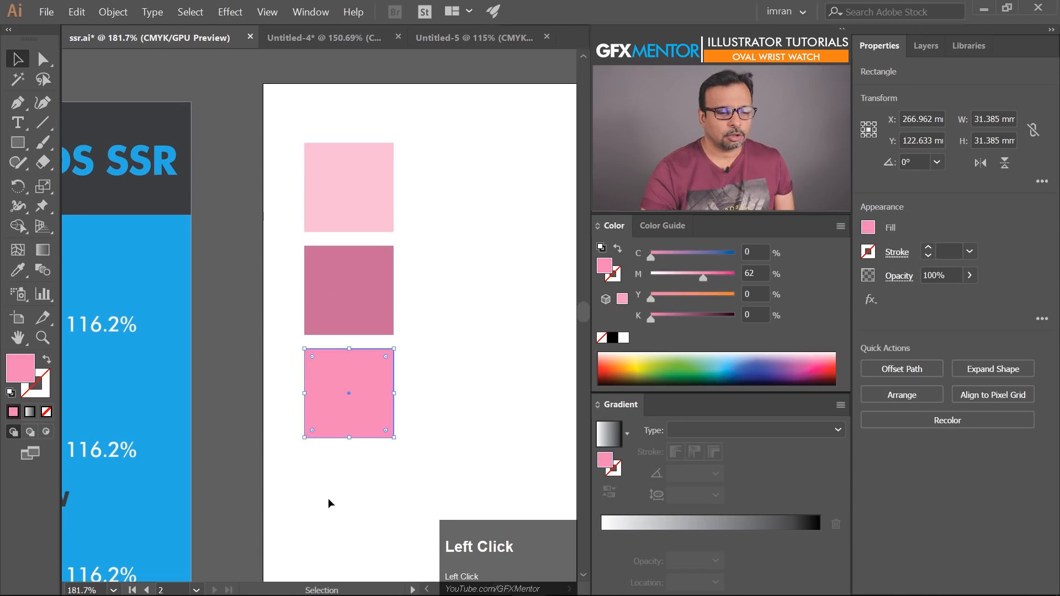
left_click(444, 382)
Select all three squares and place a duplicate column beside the original on the second artboard.
left_click_drag(409, 416, 366, 289)
left_click_drag(235, 336, 319, 331)
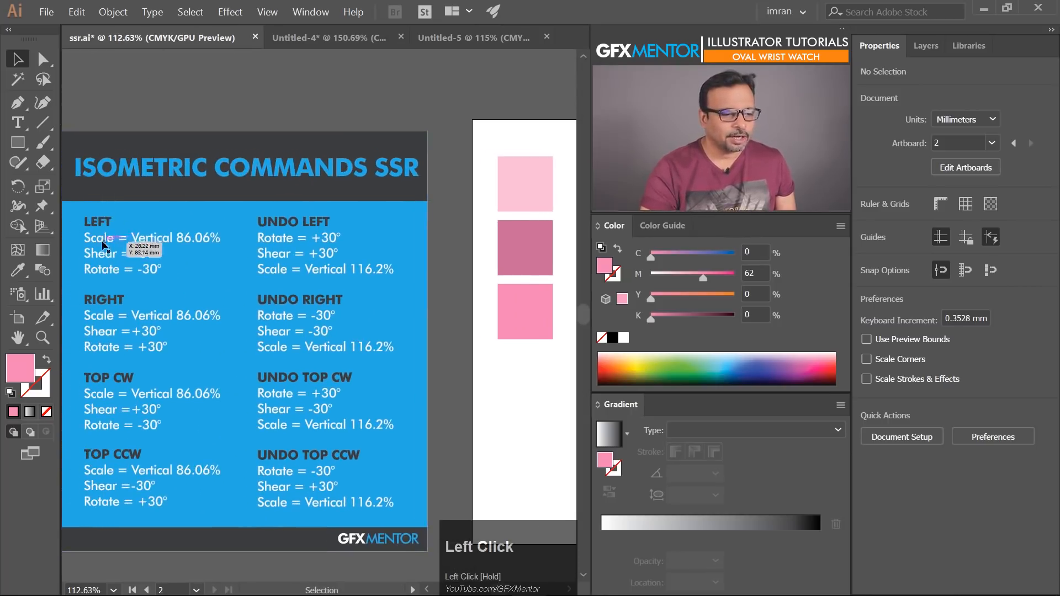
left_click_drag(499, 227, 442, 225)
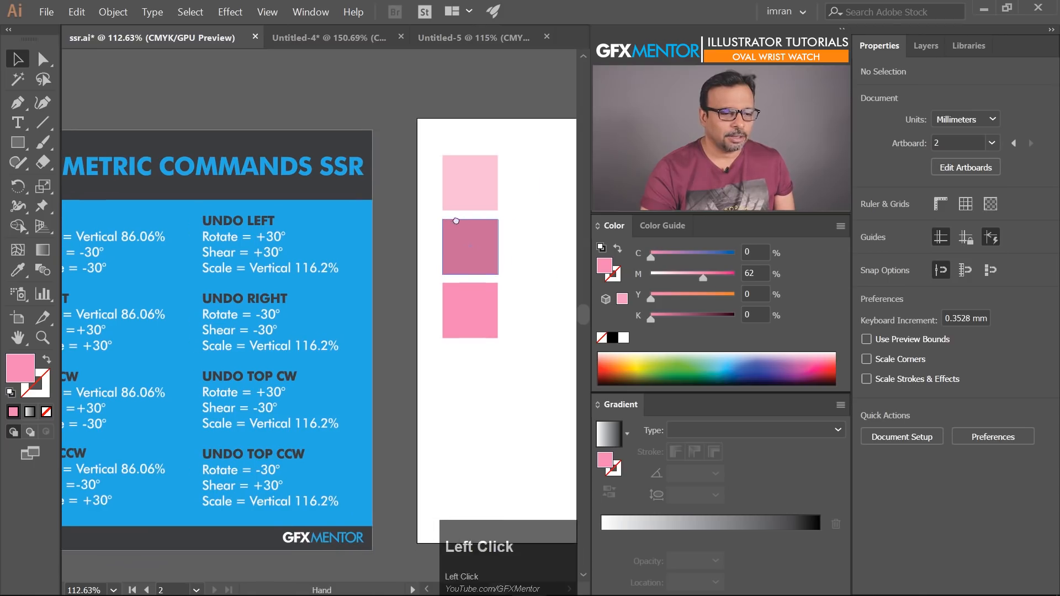
left_click_drag(452, 304, 452, 305)
left_click_drag(467, 243, 540, 243)
left_click_drag(410, 314, 261, 266)
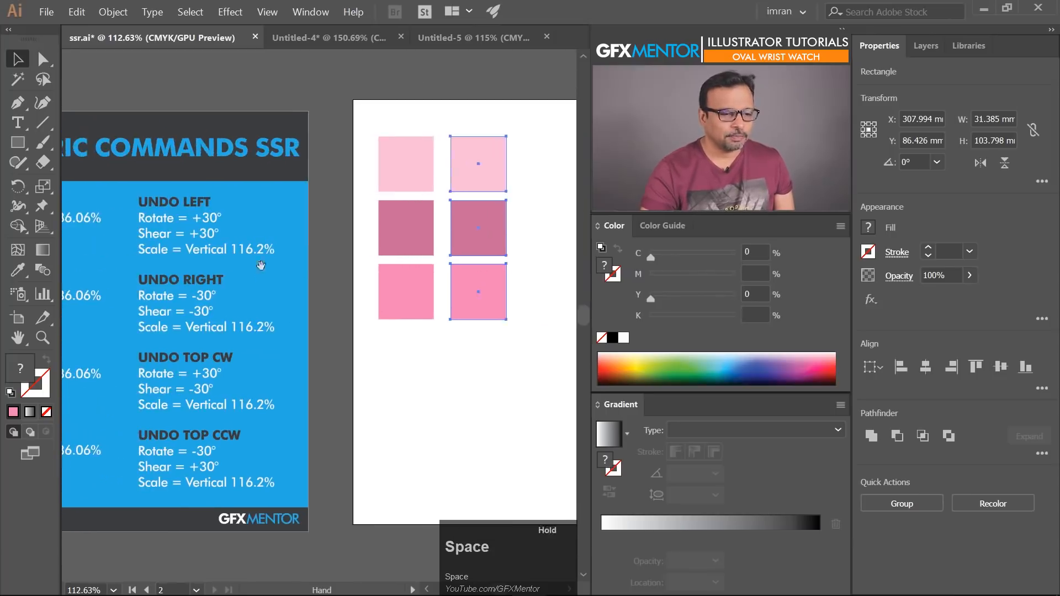
Move the light pink square of the duplicate column to the empty canvas above the commands sheet.
left_click(486, 172)
left_click_drag(219, 303, 213, 289)
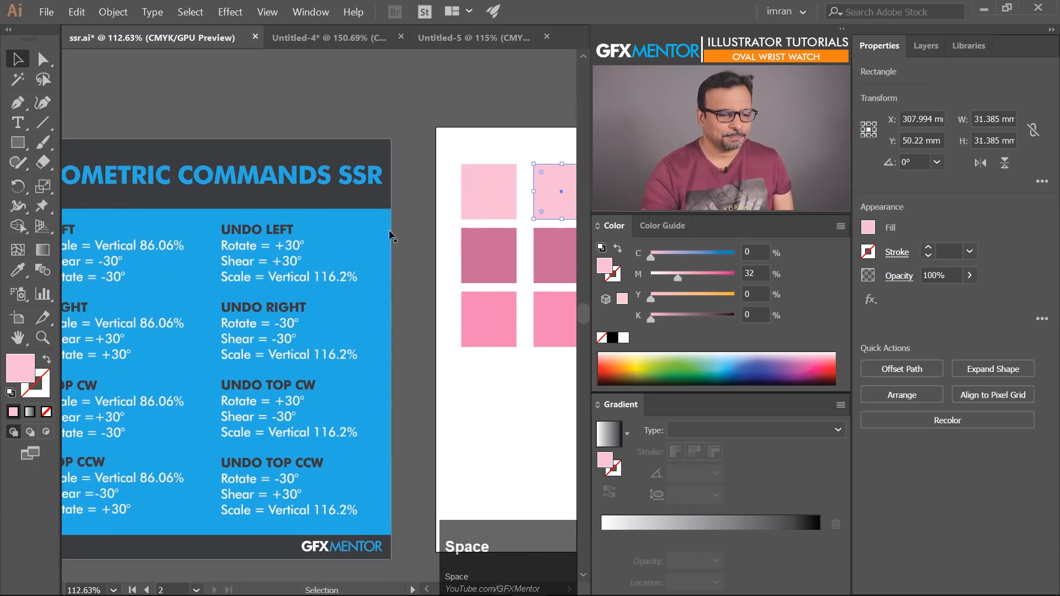
left_click_drag(355, 247, 338, 234)
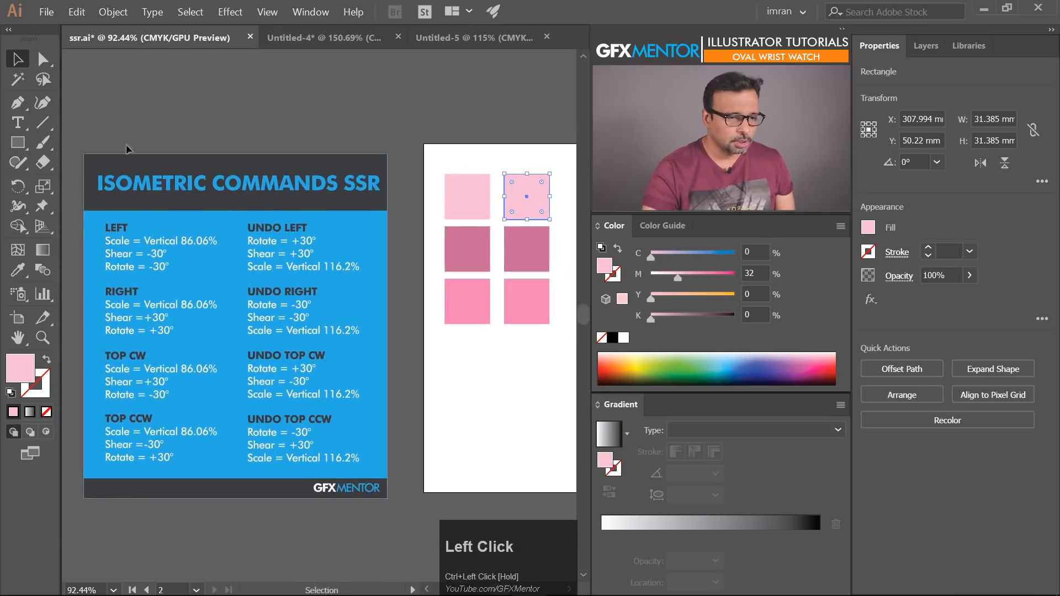
left_click_drag(531, 203, 145, 125)
left_click_drag(144, 189, 277, 324)
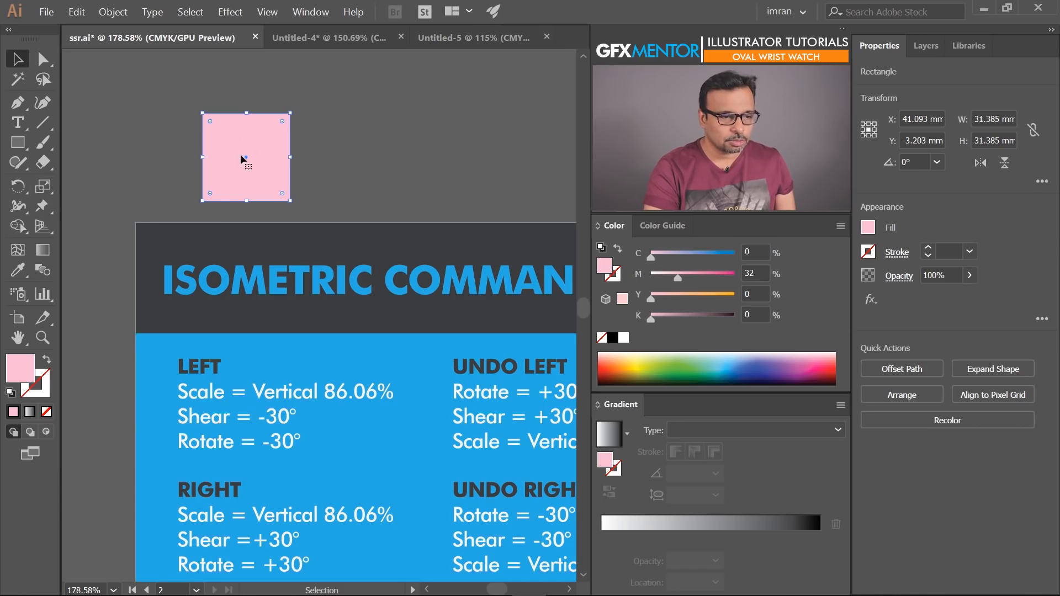
Scale the light pink square non-uniformly to 100% horizontal and 86.06% vertical.
double_click(43, 188)
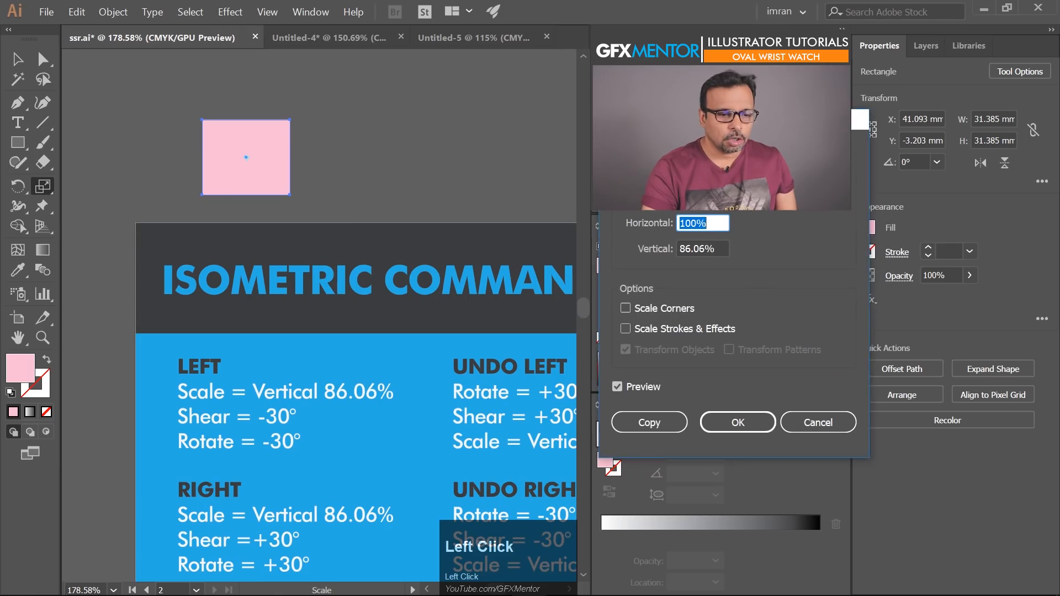
left_click_drag(684, 130, 499, 117)
left_click(451, 169)
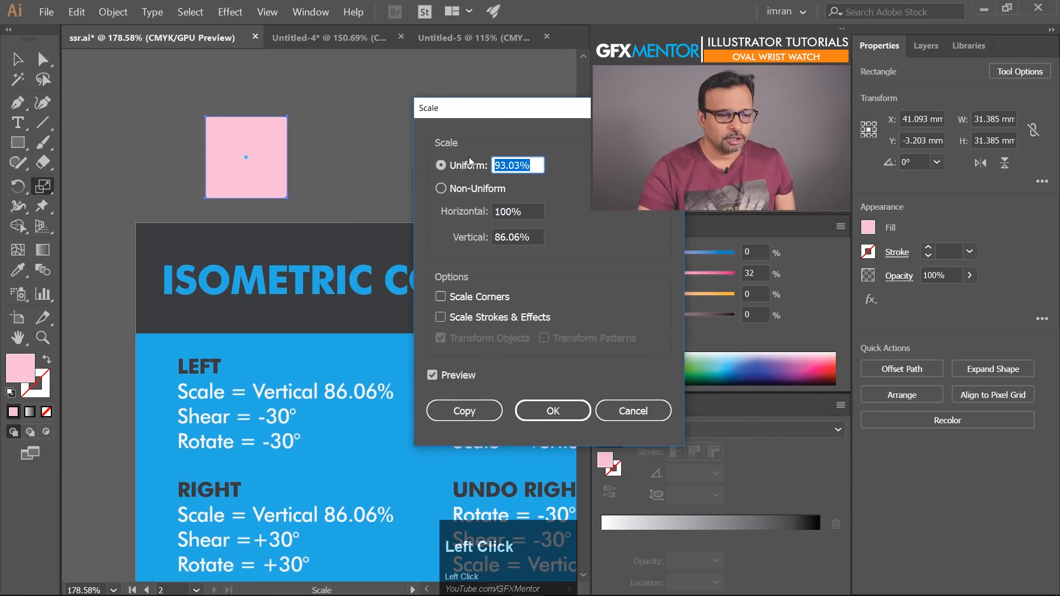
left_click(454, 189)
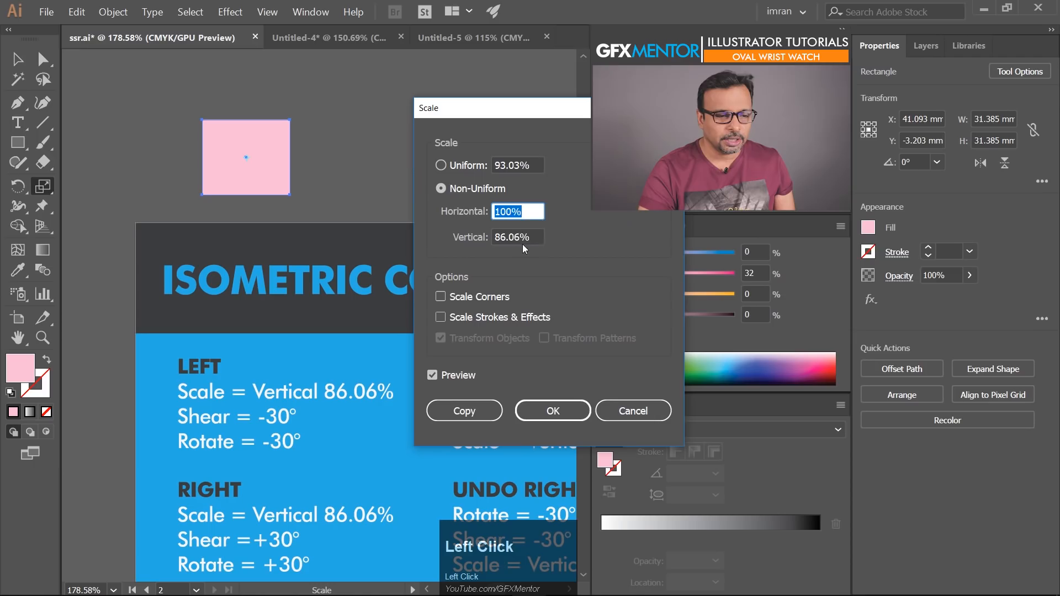
left_click_drag(534, 238, 490, 233)
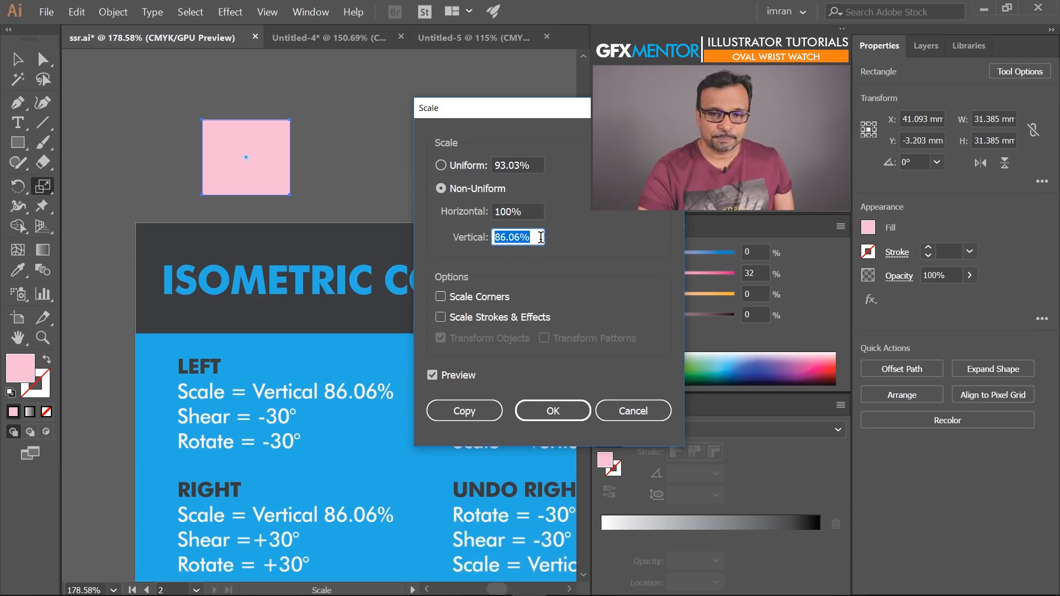
left_click(552, 411)
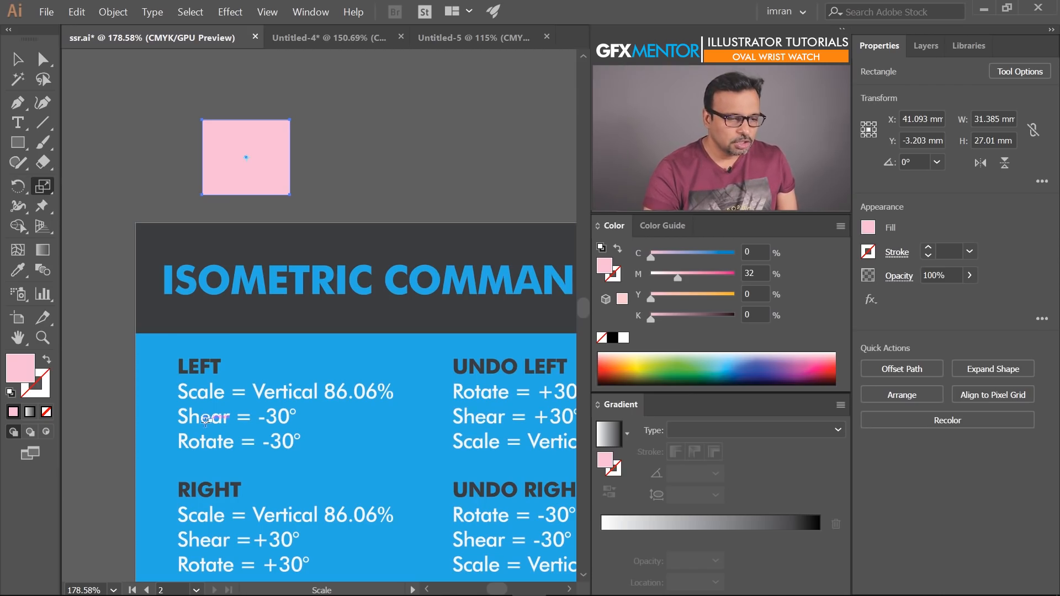
Shear the scaled light pink shape by -30° along the horizontal axis.
left_click_drag(53, 189, 82, 205)
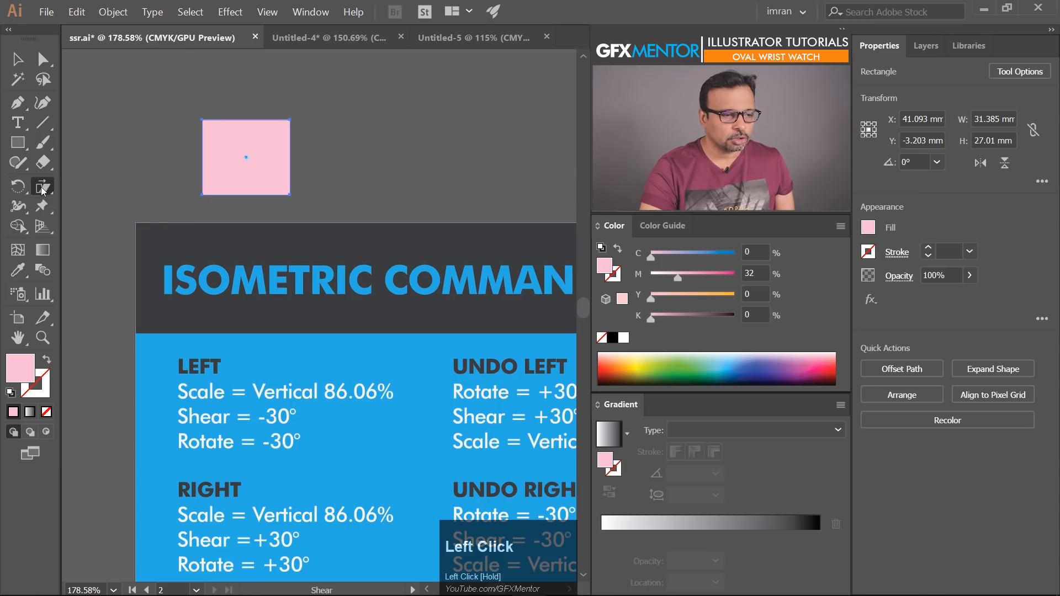
double_click(45, 190)
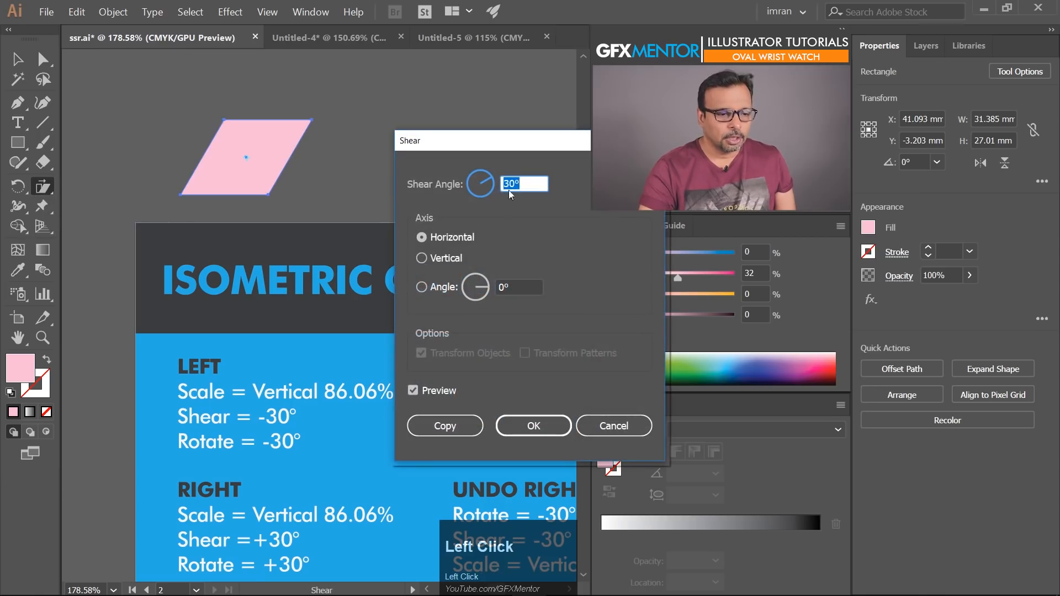
left_click(525, 183)
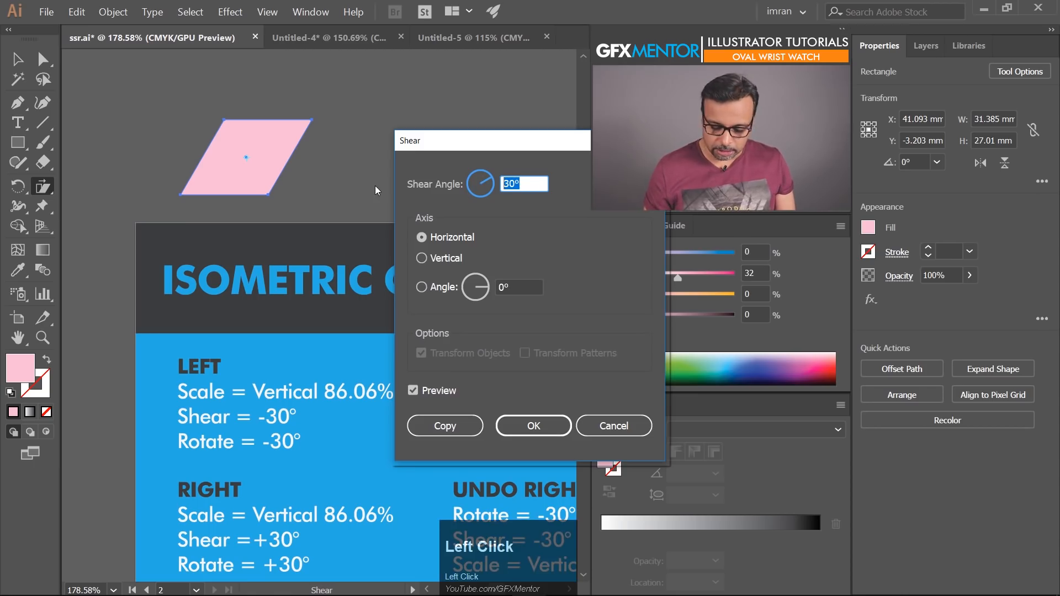
type("-3")
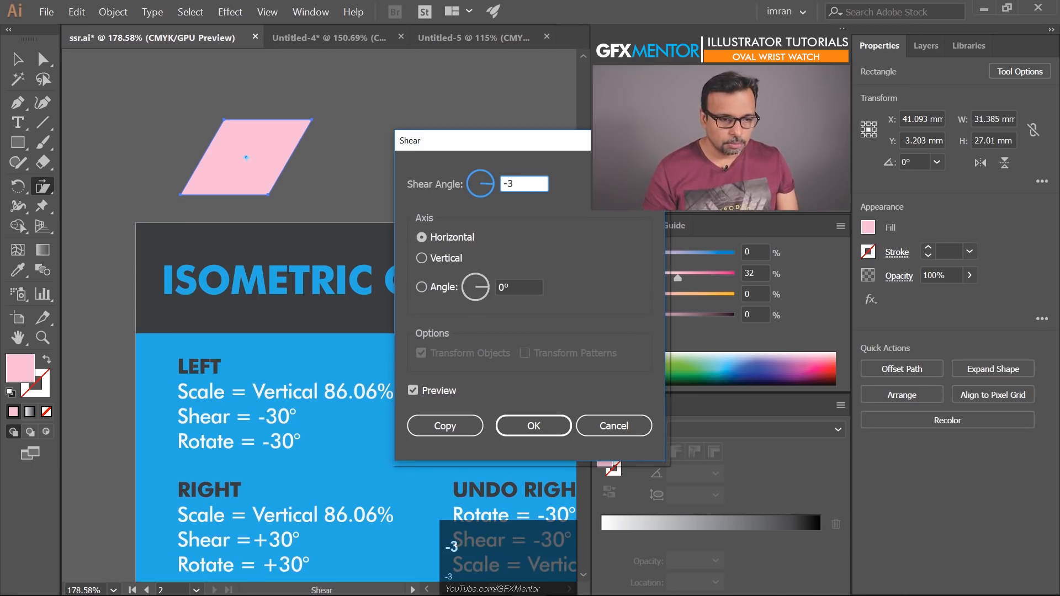
type("0")
left_click(534, 426)
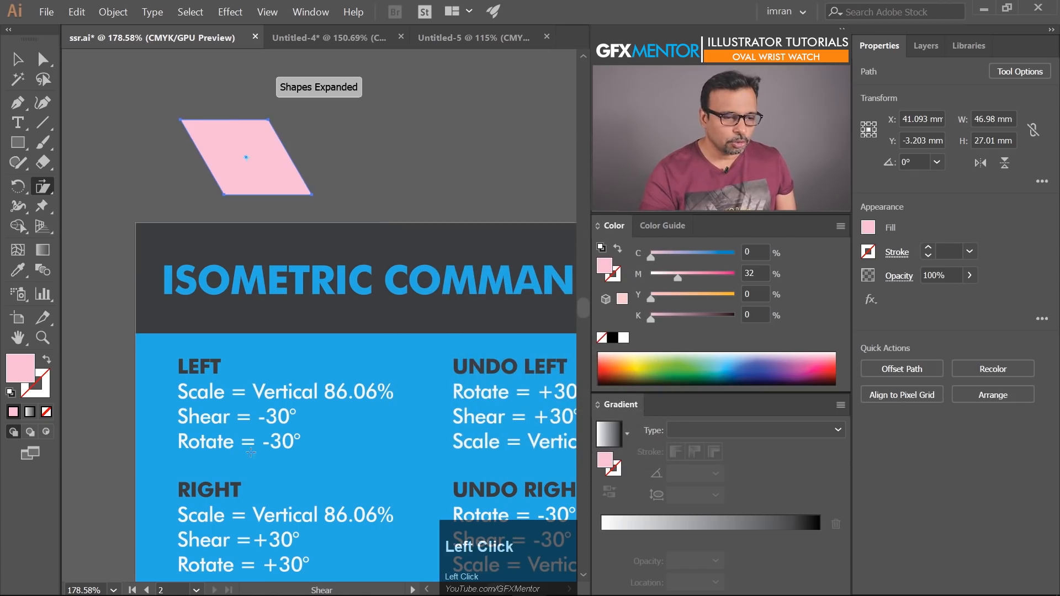
Rotate the sheared light pink shape by -30° to form the left isometric face, and deselect it.
double_click(19, 187)
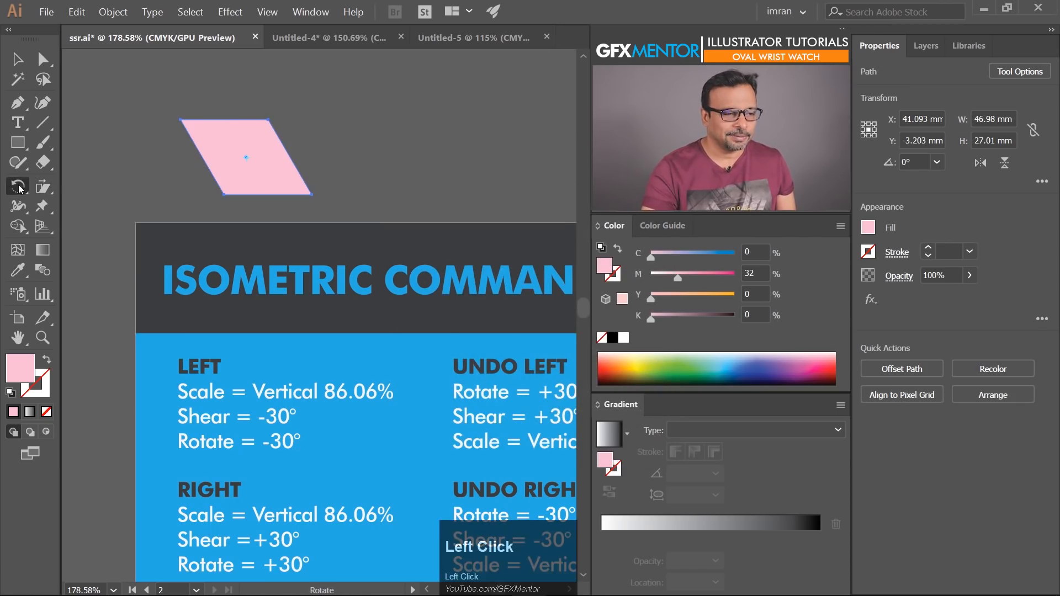
left_click_drag(402, 230, 447, 163)
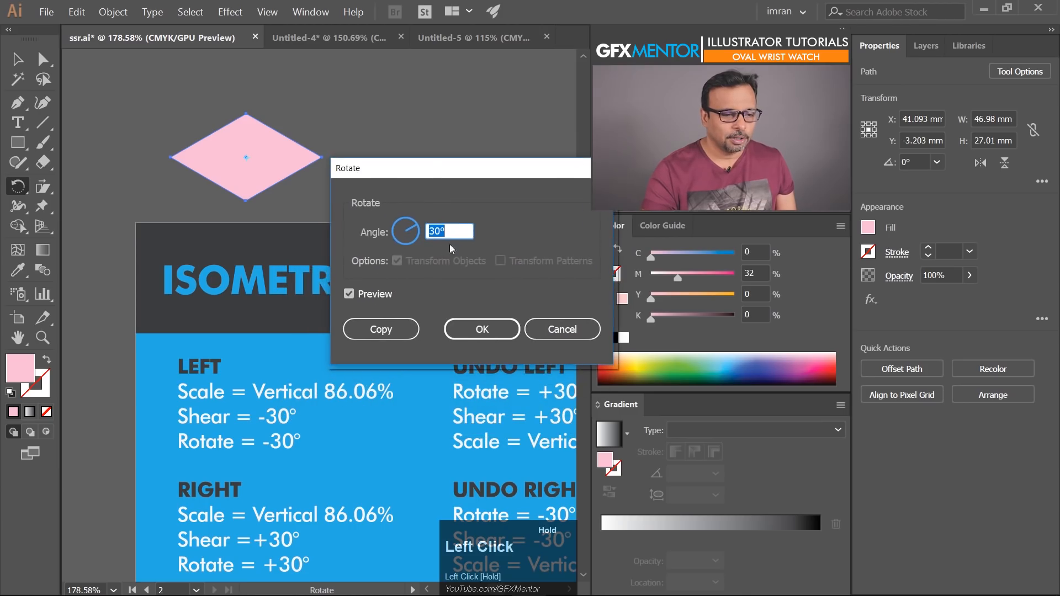
type("-")
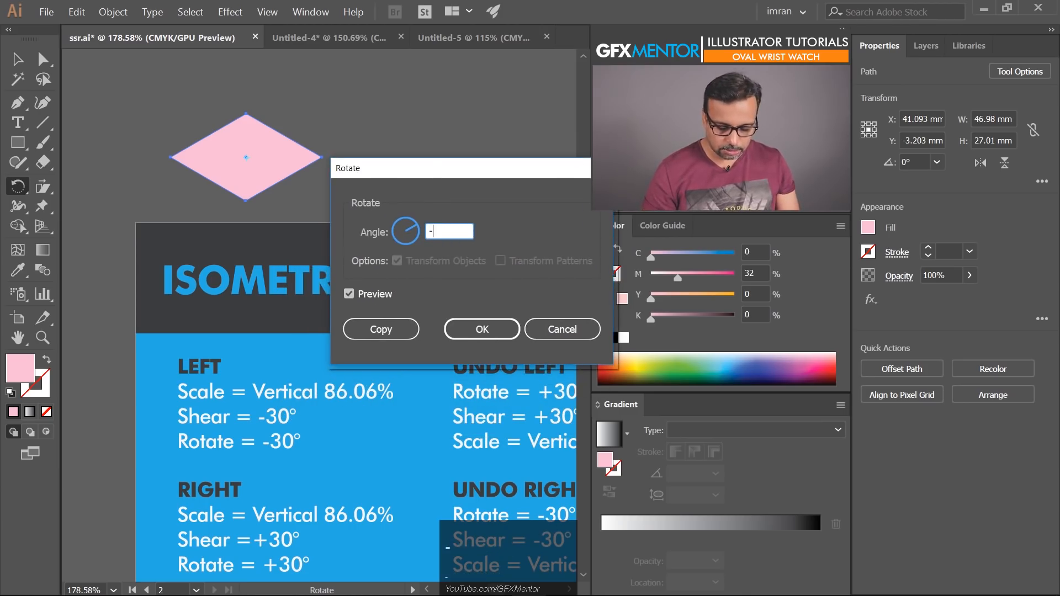
key("Tab")
left_click(446, 338)
left_click(18, 59)
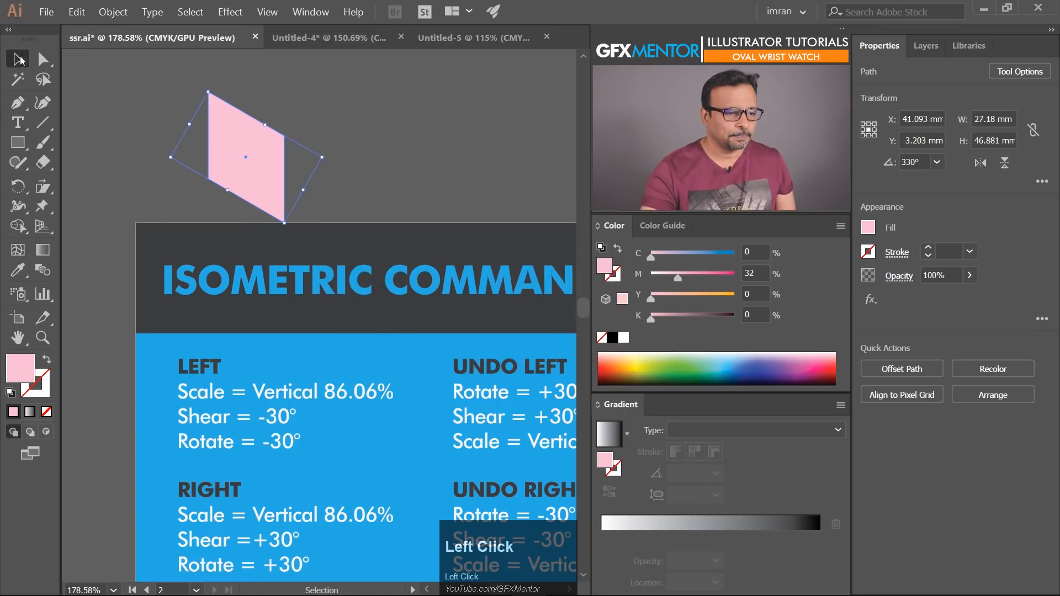
left_click(363, 164)
Move the darker pink square of the duplicate column above the commands sheet, beside the left isometric face.
key("space")
left_click_drag(395, 291, 345, 228)
key("ctrl+space")
left_click_drag(395, 153, 355, 183)
key("space")
left_click_drag(469, 171, 338, 247)
left_click_drag(478, 321, 234, 206)
key("ctrl+z")
left_click_drag(527, 321, 227, 201)
key("space")
left_click_drag(204, 263, 338, 356)
key("ctrl+space")
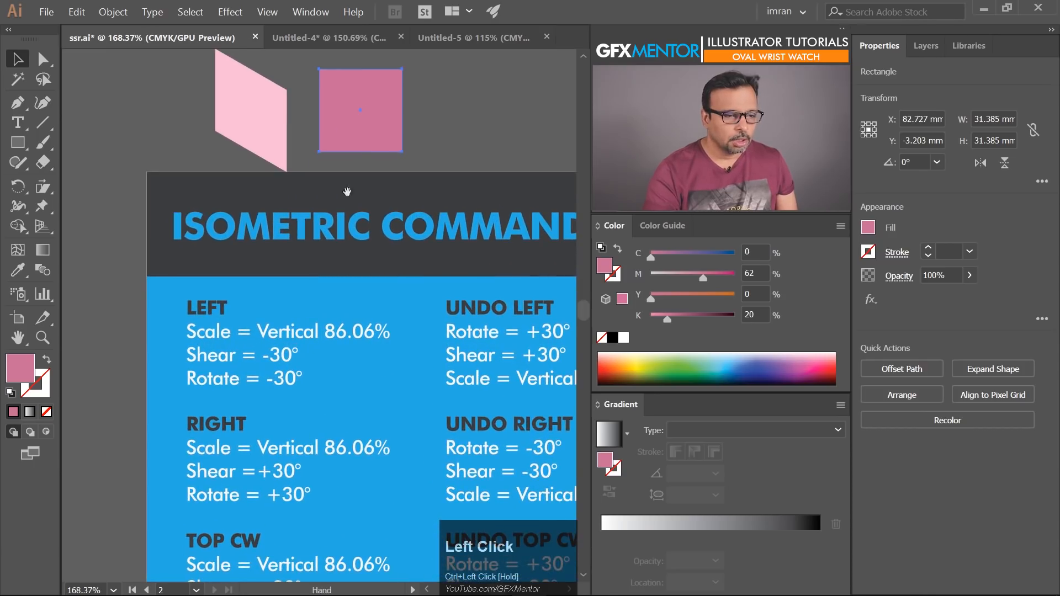
Scale the darker pink square non-uniformly to 100% horizontal and 86.06% vertical.
left_click_drag(43, 188, 97, 187)
double_click(43, 188)
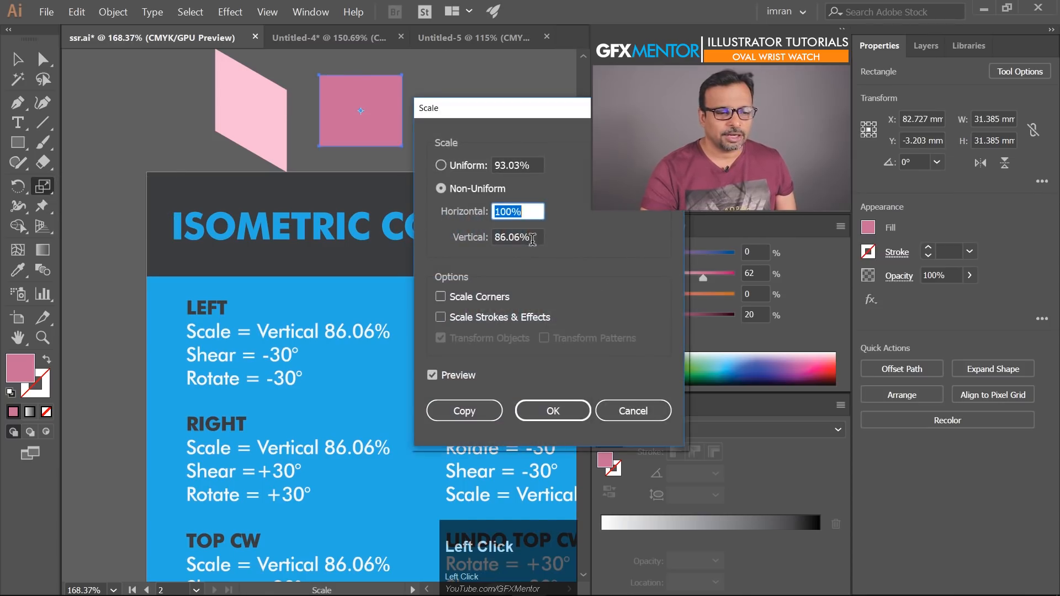
left_click(533, 238)
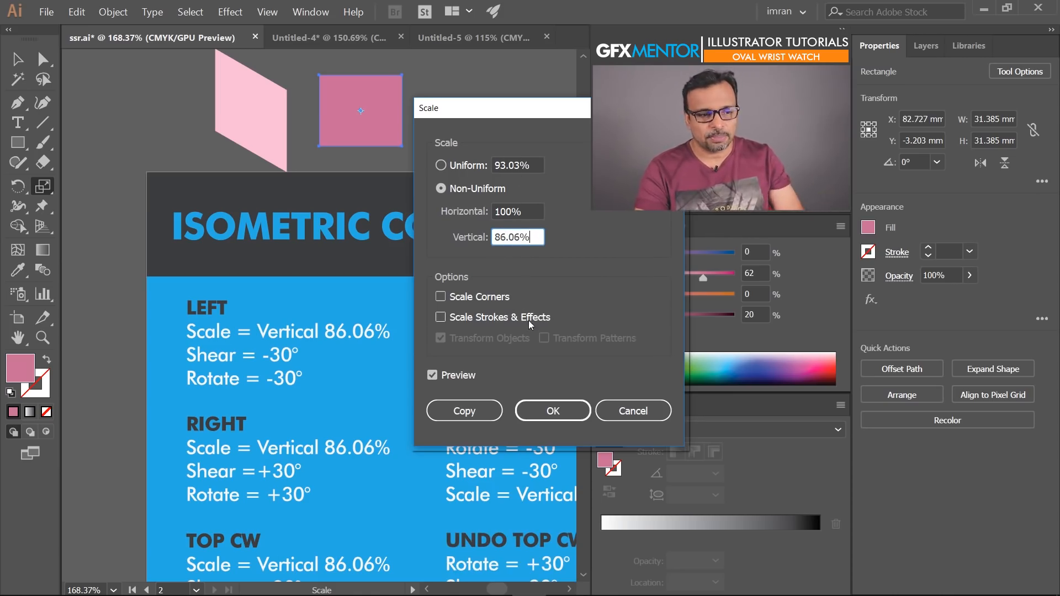
left_click(542, 405)
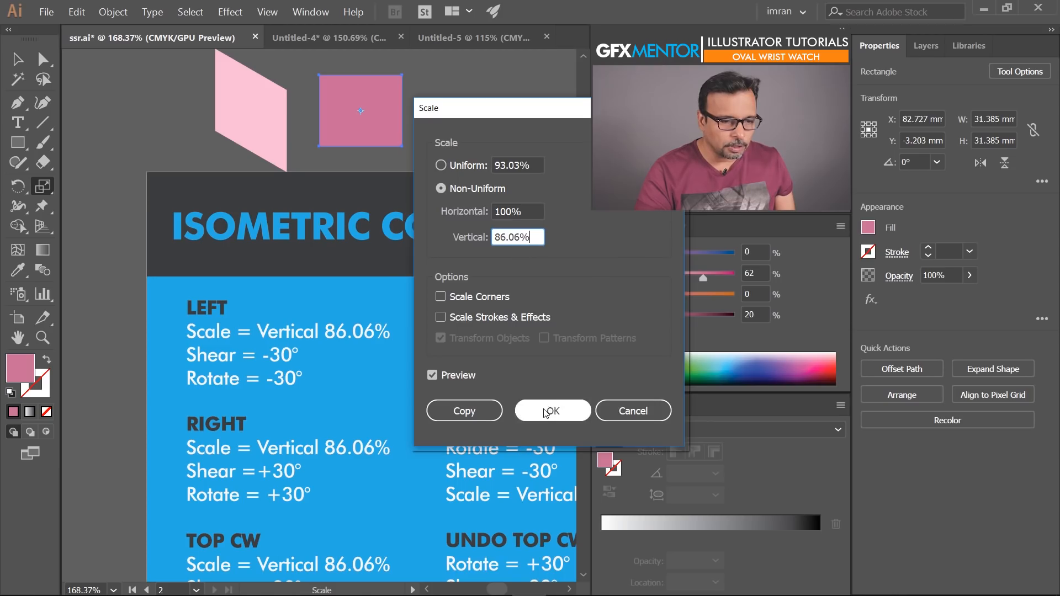
left_click(545, 413)
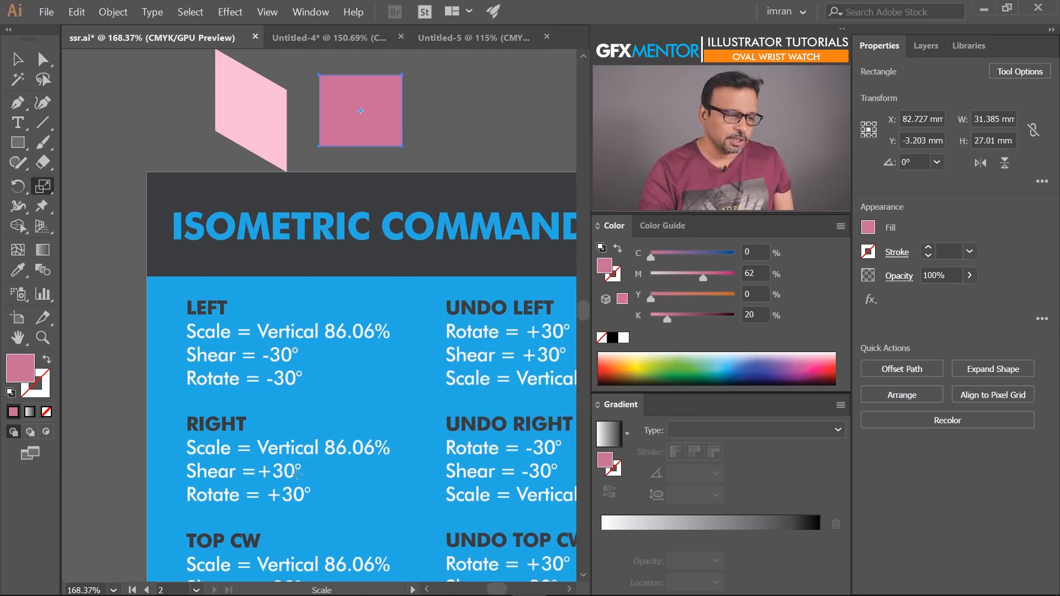
Shear the scaled darker pink shape by 30° along the horizontal axis.
left_click_drag(42, 191, 95, 206)
double_click(51, 194)
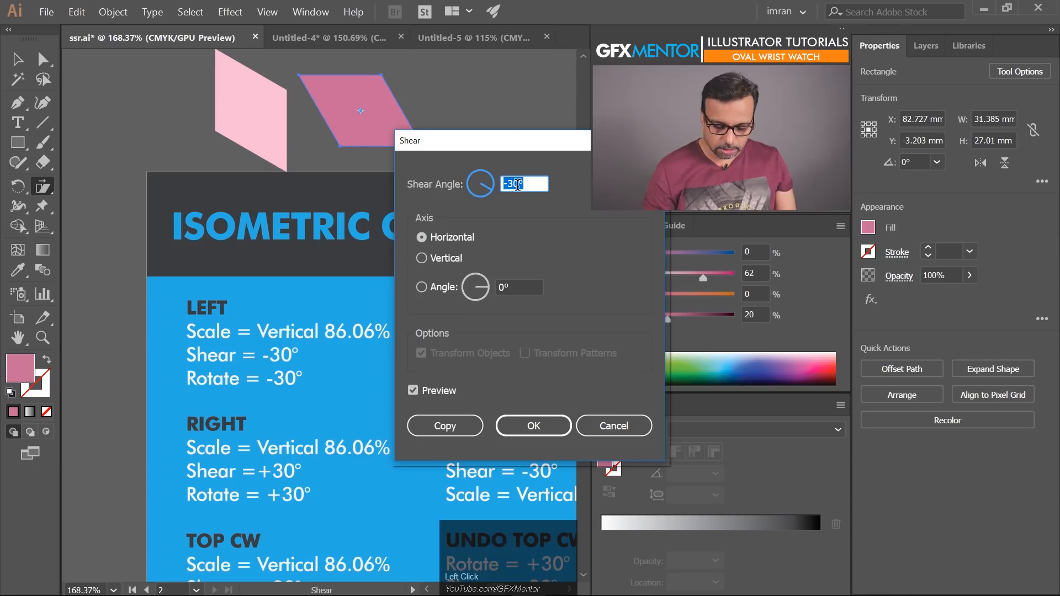
type("30")
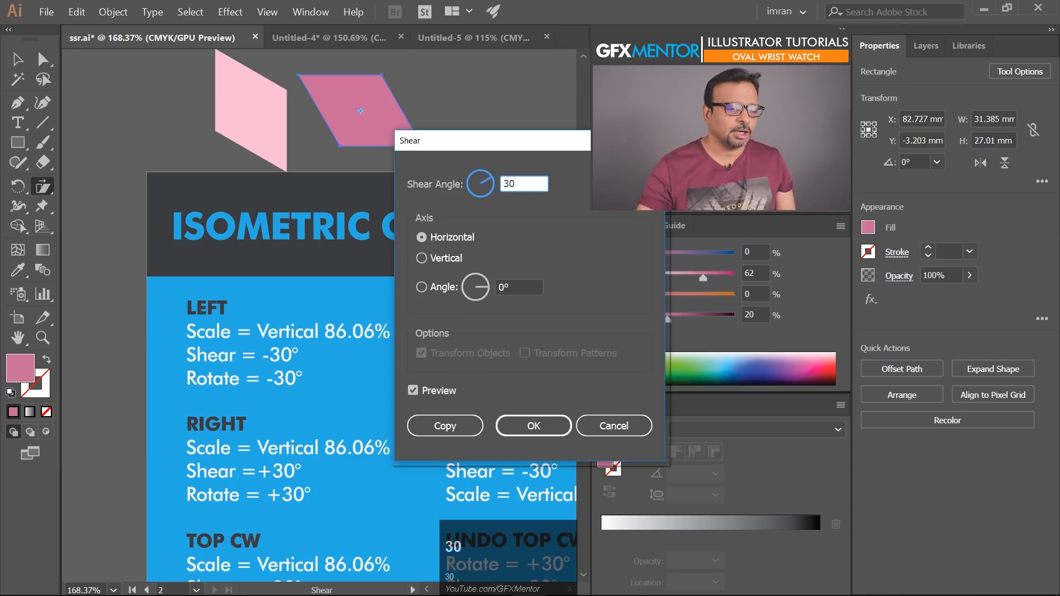
left_click(515, 428)
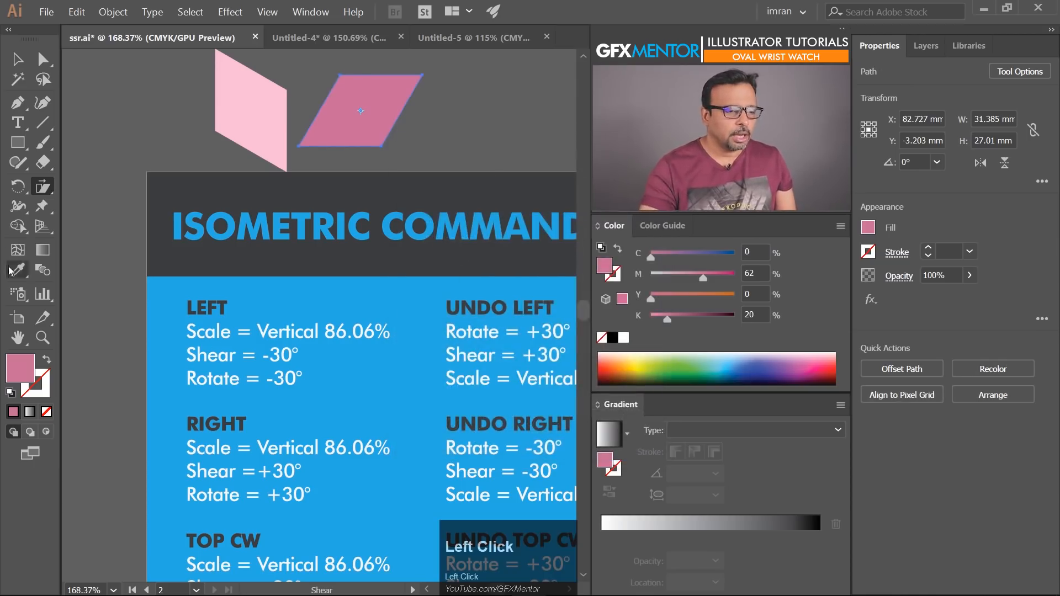
Rotate the sheared darker pink shape by 30° to form the right isometric face, and deselect it.
double_click(19, 187)
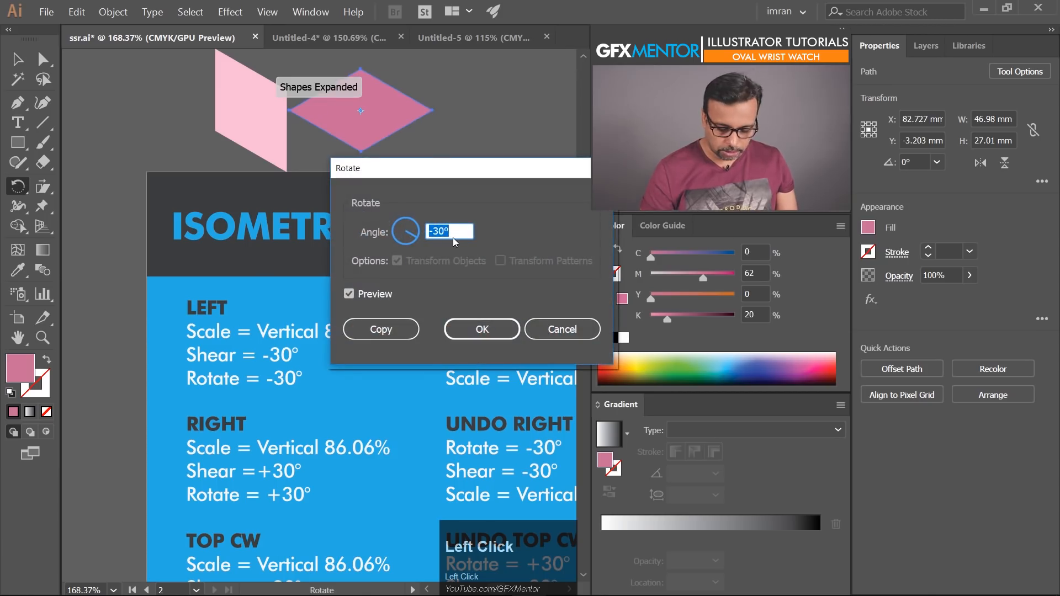
type("30")
key("Tab")
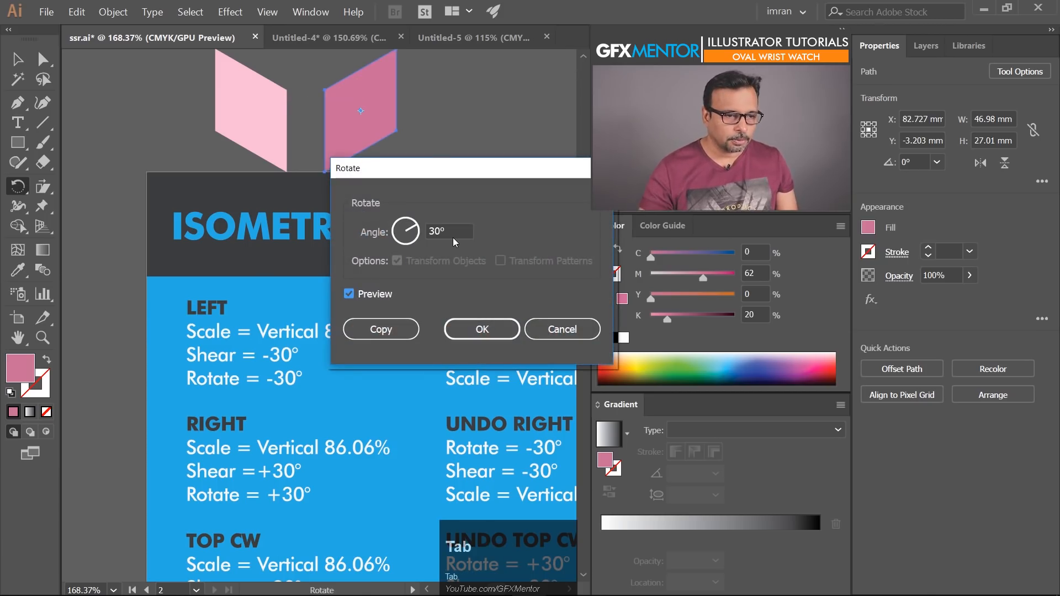
left_click(483, 329)
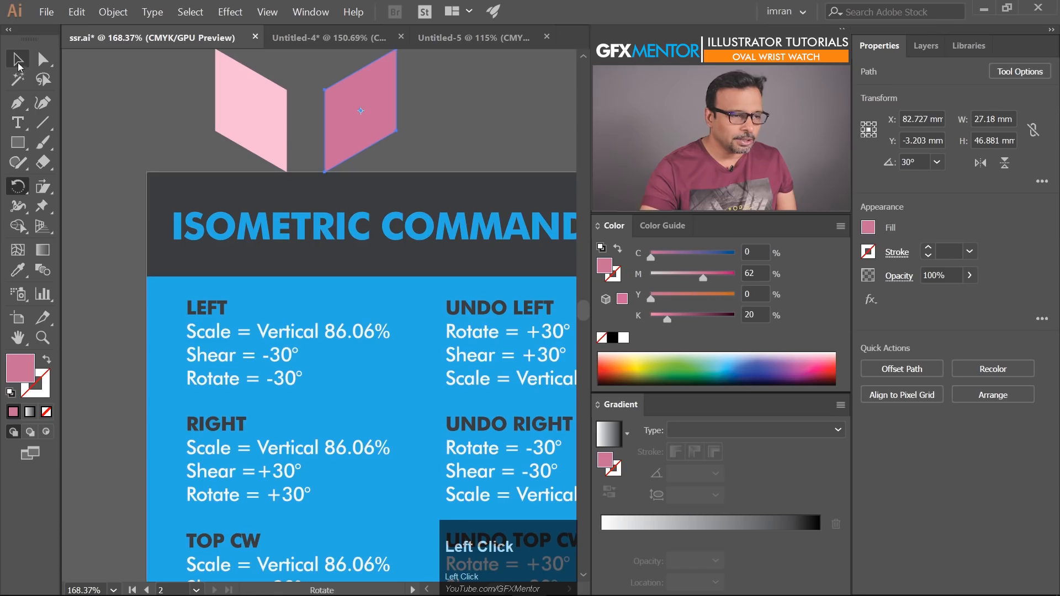
left_click(17, 61)
left_click(442, 99)
Move the darker pink right face flush against the edge of the light pink left face and select both faces.
left_click_drag(338, 105, 359, 217)
left_click(375, 146)
left_click_drag(305, 175, 426, 158)
left_click_drag(353, 133, 350, 127)
left_click(381, 71)
left_click_drag(411, 102, 256, 189)
left_click_drag(370, 129, 322, 185)
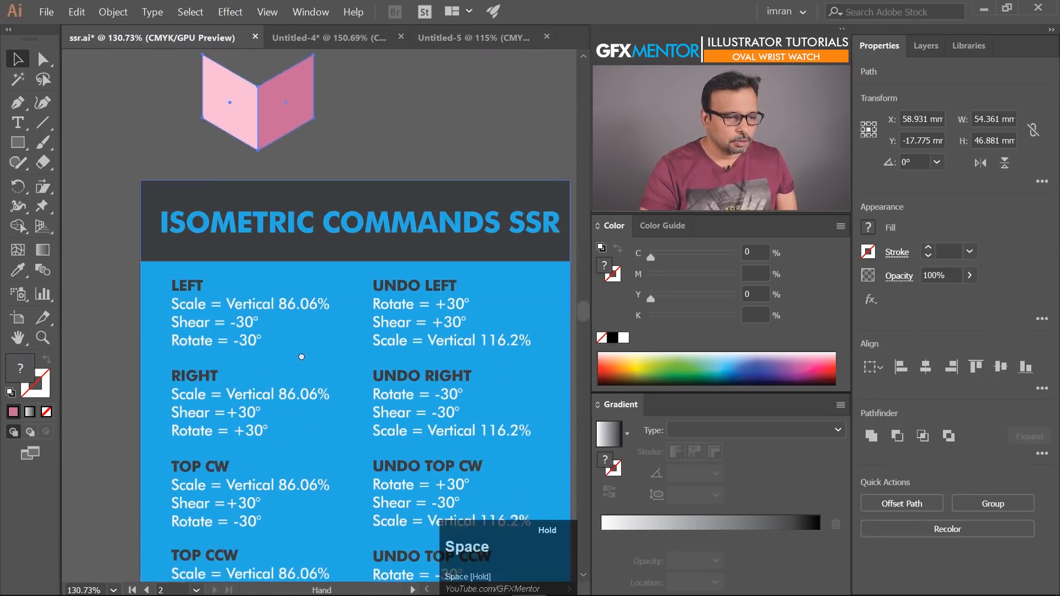
Move the medium pink square of the duplicate column beside the commands sheet, level with the TOP CW entry.
left_click_drag(301, 357, 308, 366)
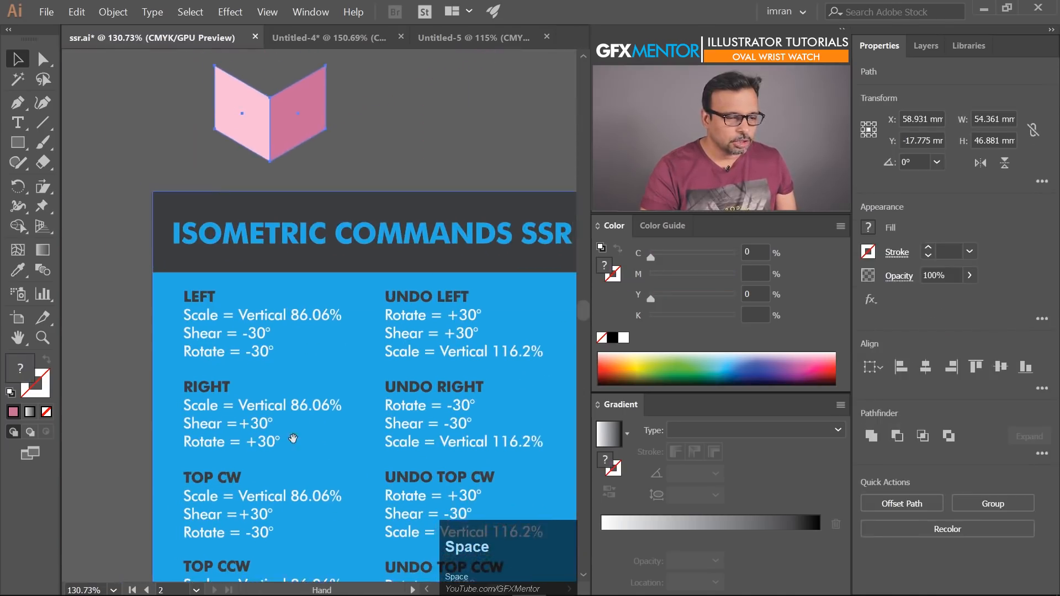
left_click_drag(293, 439, 283, 430)
left_click_drag(276, 500, 245, 425)
left_click_drag(405, 230, 302, 294)
left_click_drag(420, 267, 312, 333)
left_click_drag(467, 340, 260, 159)
left_click_drag(225, 203, 318, 251)
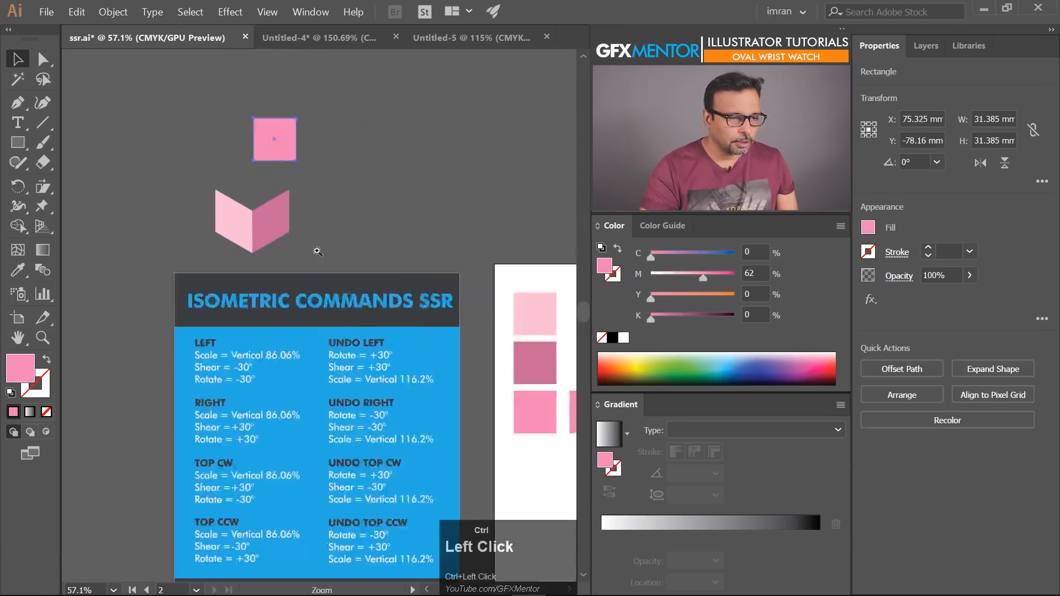
left_click_drag(338, 185, 291, 246)
left_click_drag(281, 427, 273, 227)
left_click_drag(264, 370, 263, 305)
left_click_drag(321, 248, 282, 252)
left_click_drag(309, 74, 338, 114)
left_click_drag(339, 114, 188, 493)
left_click_drag(249, 553, 256, 291)
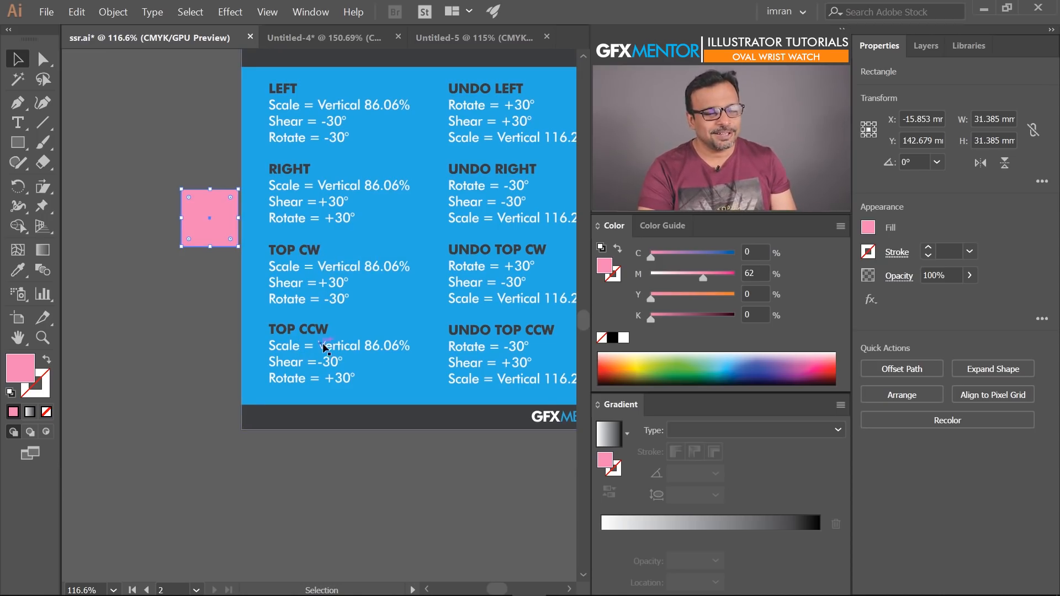
left_click_drag(208, 241, 214, 322)
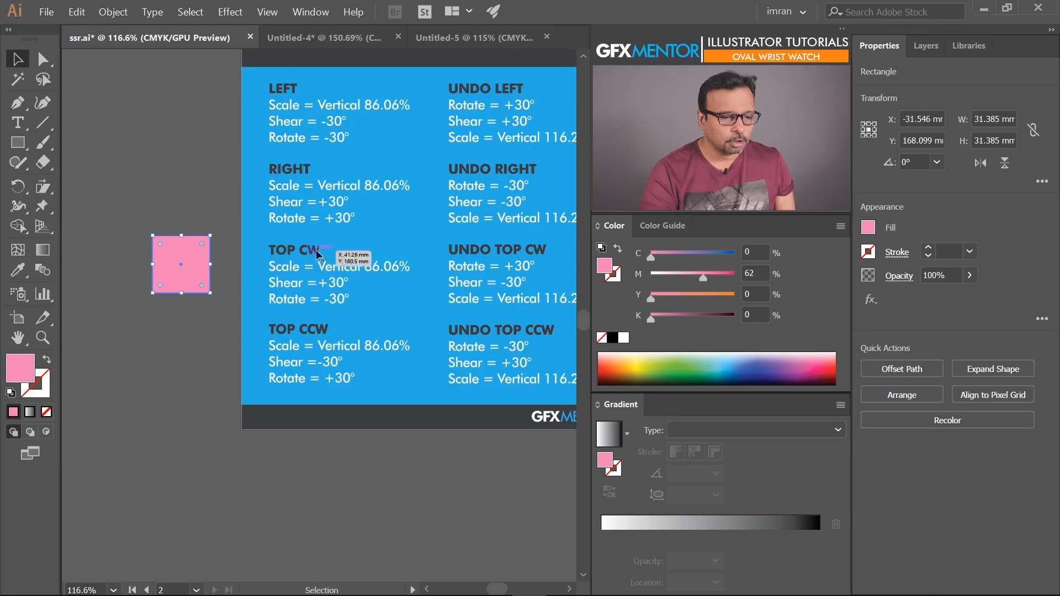
Scale the medium pink square non-uniformly to 100% horizontal and 86.06% vertical.
left_click_drag(43, 187, 109, 187)
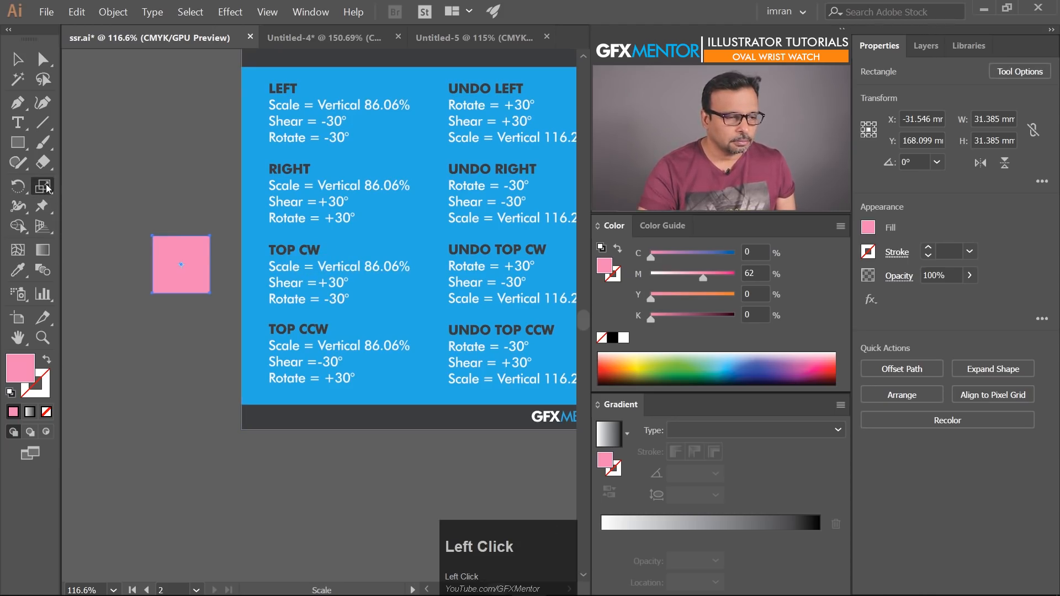
double_click(47, 188)
left_click(553, 411)
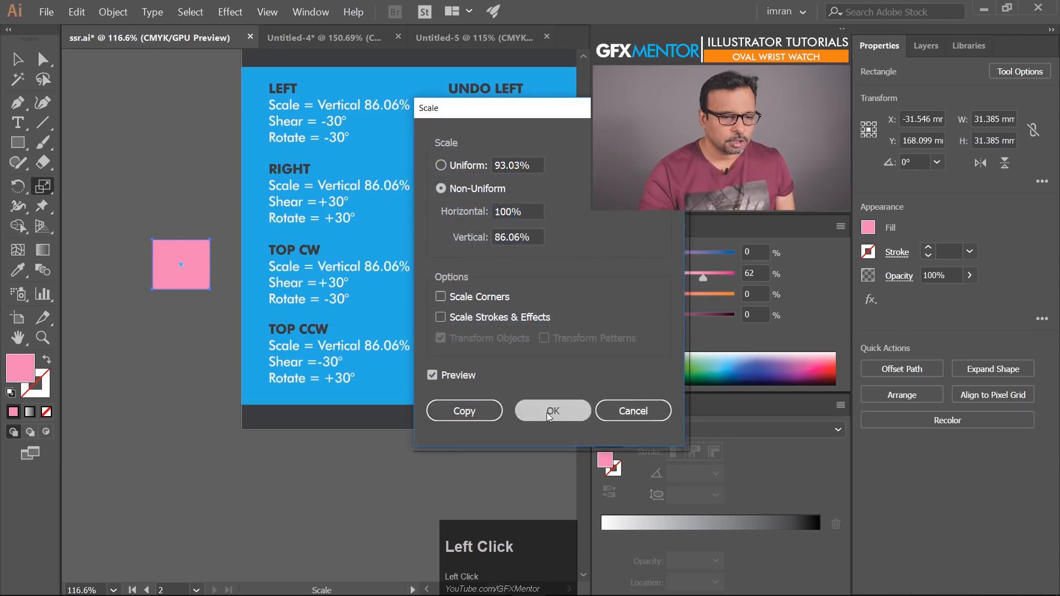
Shear the scaled medium pink shape by 30° along the horizontal axis.
left_click_drag(47, 190, 113, 207)
double_click(46, 190)
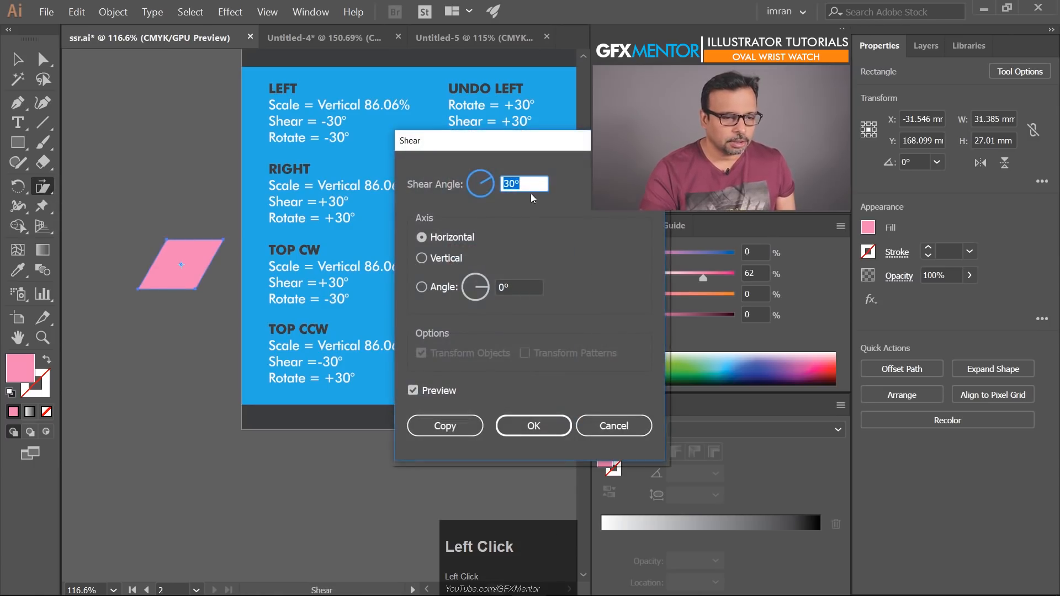
left_click(509, 419)
Rotate the sheared medium pink shape by -30° to form the top isometric face, and deselect it.
left_click(16, 190)
double_click(16, 190)
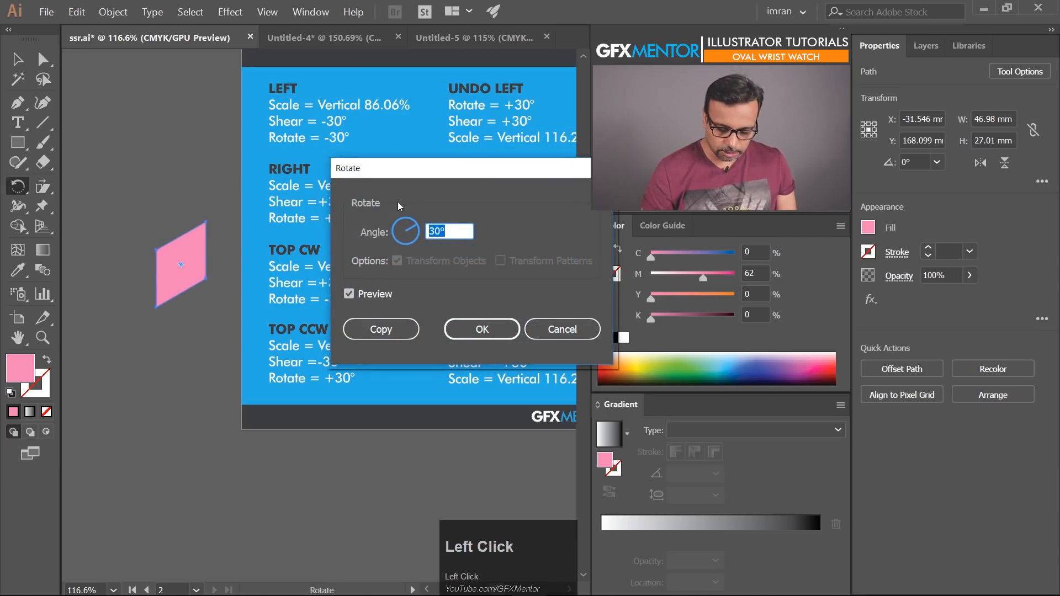
type("-30")
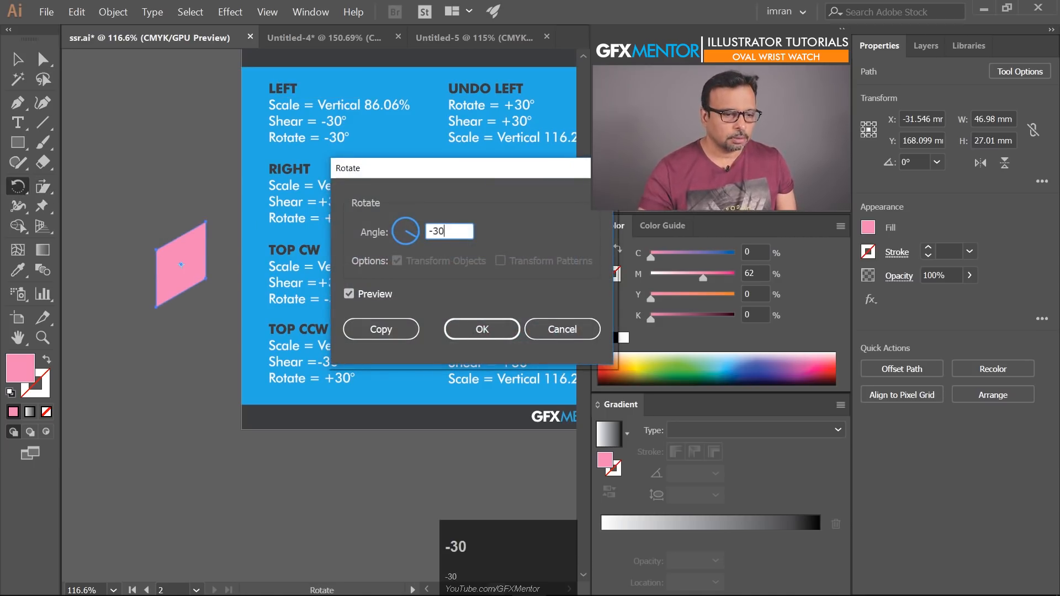
left_click(482, 329)
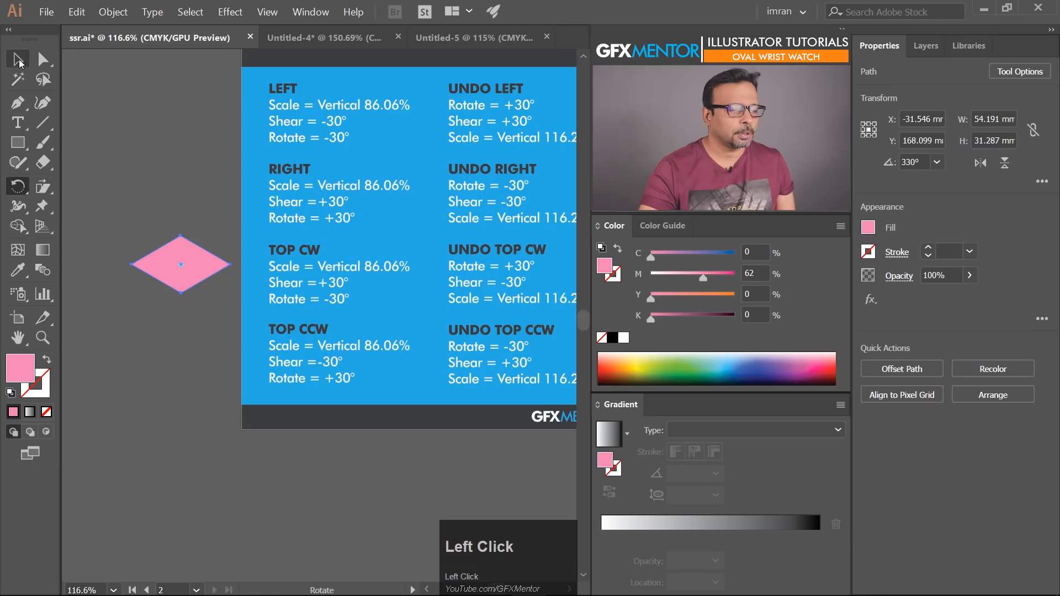
left_click(19, 63)
left_click(194, 145)
Move the medium pink top face onto the joined left and right faces so their corners meet and complete the cube.
left_click_drag(202, 147, 200, 395)
left_click_drag(168, 521, 457, 200)
key("ctrl+space")
left_click_drag(345, 172, 577, 228)
key("space")
left_click_drag(167, 106, 281, 218)
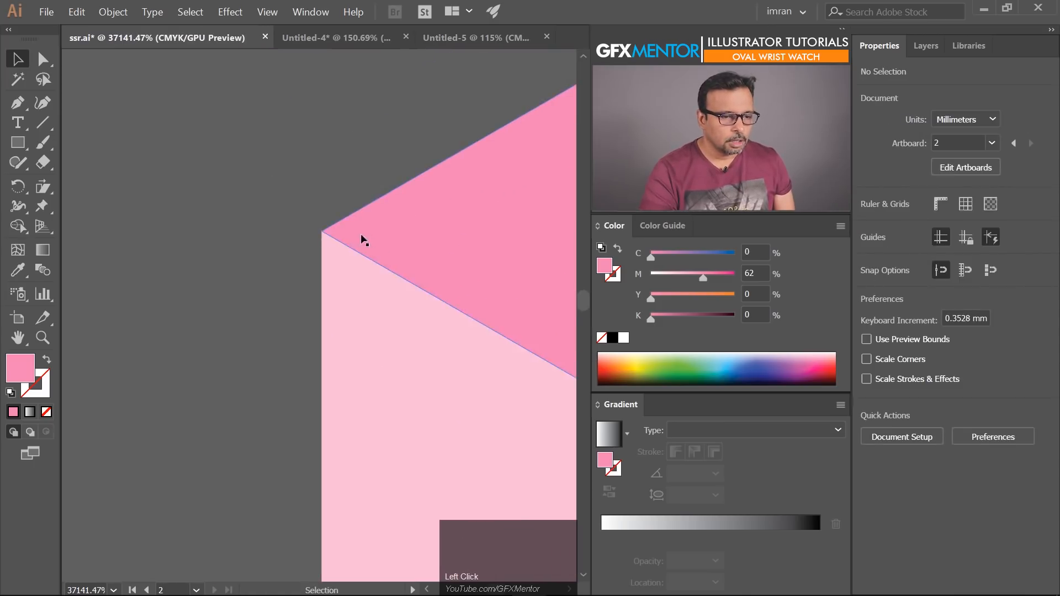
Inspect the cube's corners and the joints between its three faces up close.
left_click_drag(360, 234, 244, 282)
key("ctrl+space")
left_click_drag(343, 215, 220, 284)
left_click_drag(307, 245, 288, 251)
left_click_drag(399, 208, 530, 161)
left_click_drag(327, 209, 558, 145)
left_click_drag(390, 198, 266, 303)
left_click(233, 324)
left_click_drag(375, 197, 303, 219)
left_click_drag(408, 186, 335, 234)
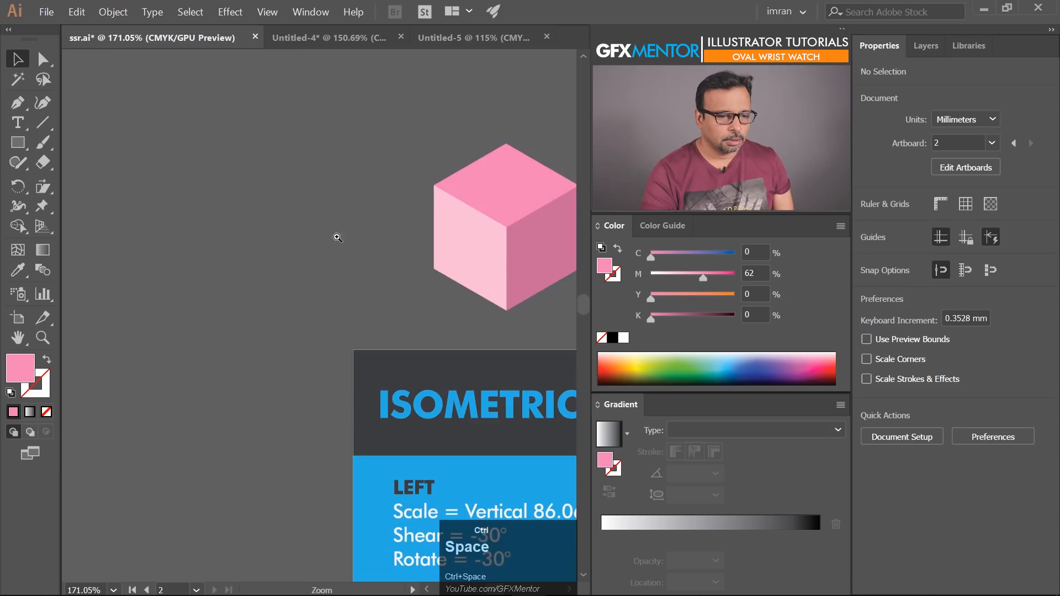
Move the finished cube onto the white artboard beside the column of squares, and deselect it.
left_click_drag(473, 179, 176, 241)
left_click_drag(243, 212, 492, 358)
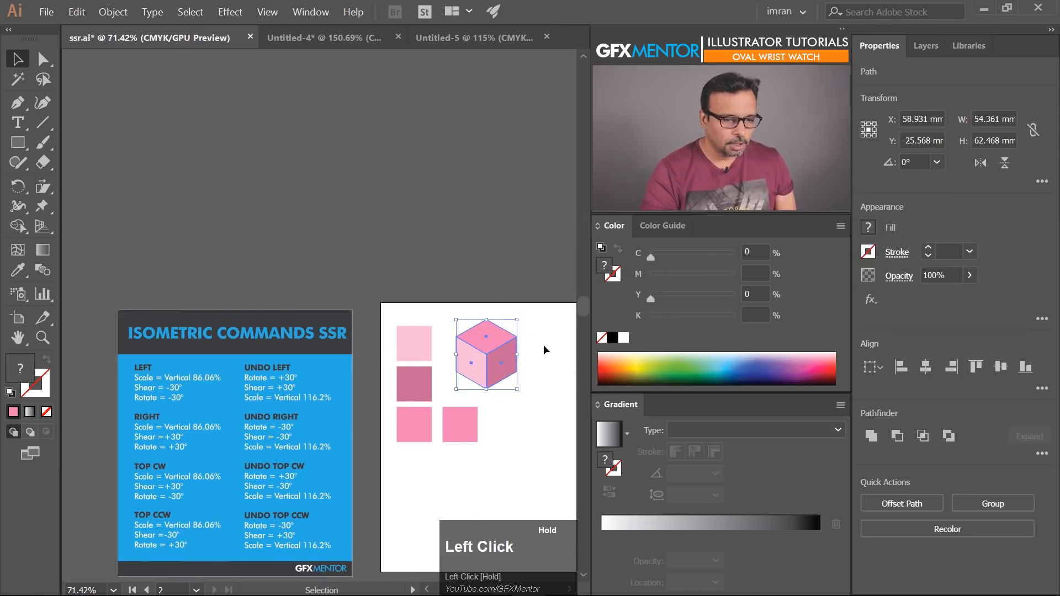
left_click(541, 364)
left_click_drag(540, 388, 521, 312)
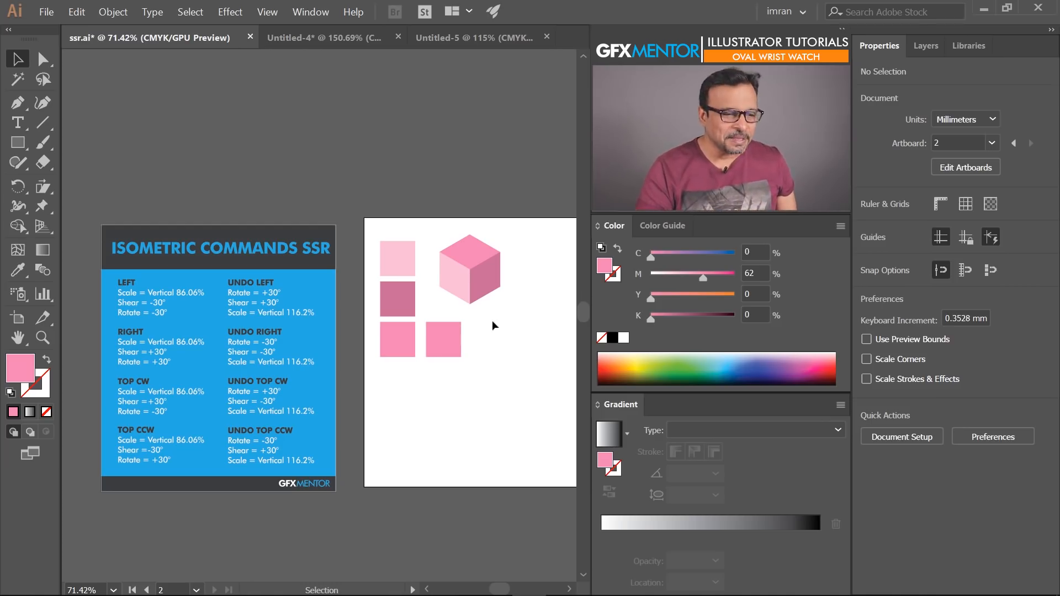
Duplicate the column of three pink squares to the lower right of the cube, and deselect the copies.
left_click_drag(385, 231, 409, 392)
left_click_drag(389, 302, 533, 375)
left_click_drag(340, 359, 339, 316)
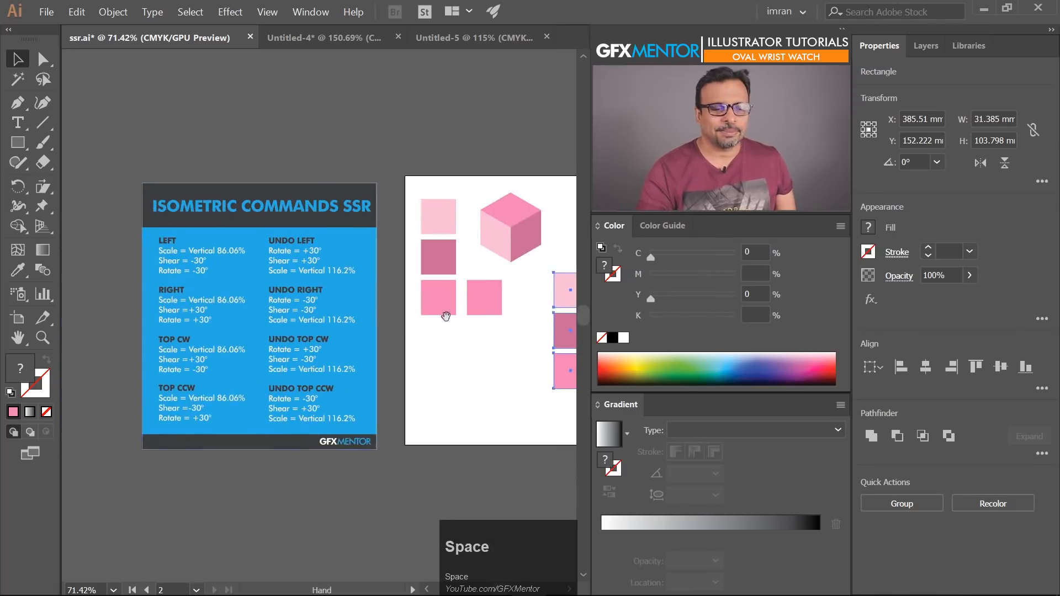
left_click_drag(446, 317, 297, 324)
left_click(433, 283)
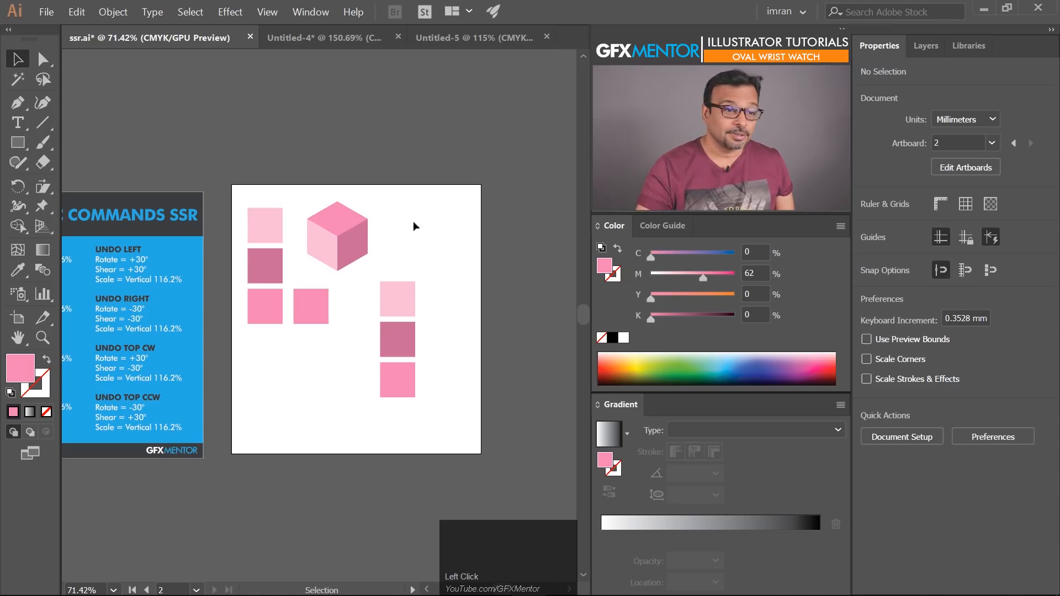
Show the recorded actions and turn off Button Mode so they are listed in their sets.
left_click(310, 11)
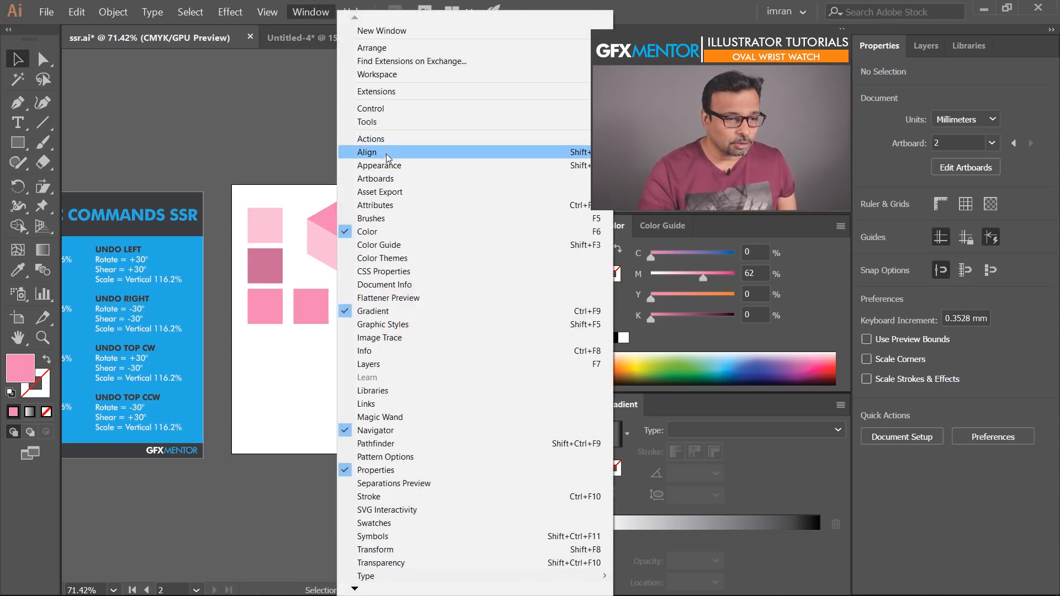
left_click(388, 139)
left_click_drag(616, 231, 538, 294)
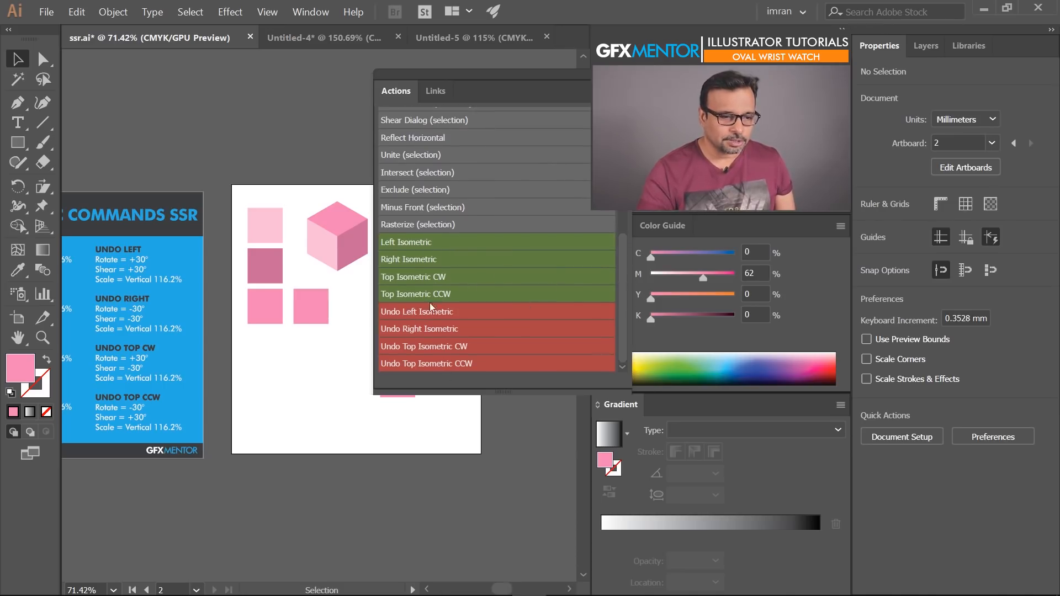
key("space")
left_click_drag(326, 293, 211, 308)
left_click(621, 91)
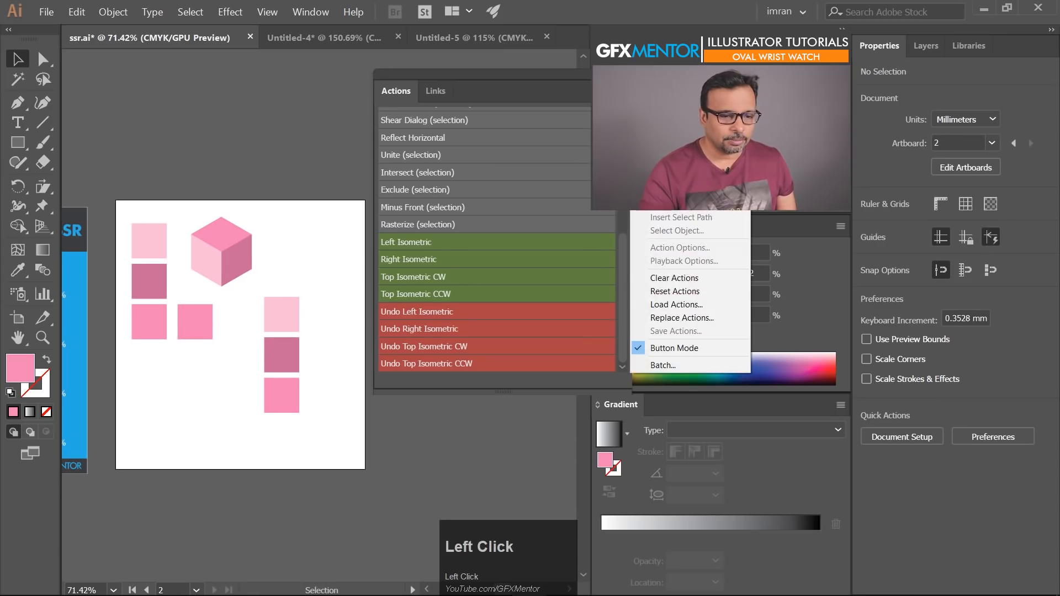
left_click(665, 348)
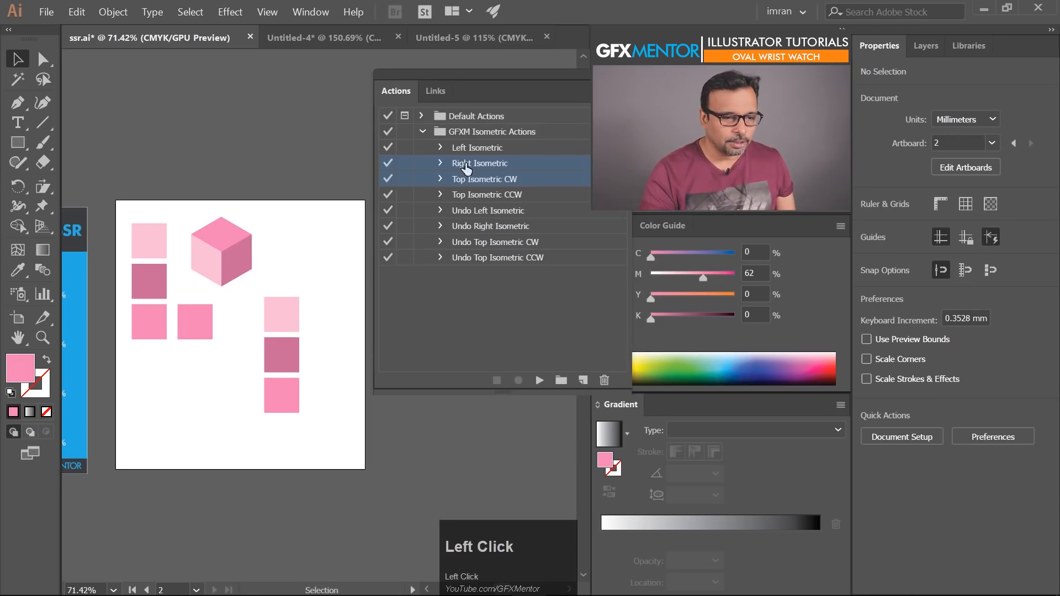
Collapse the GFXM Isometric Actions set, select it and expand it again to review its actions.
left_click(422, 133)
left_click(478, 135)
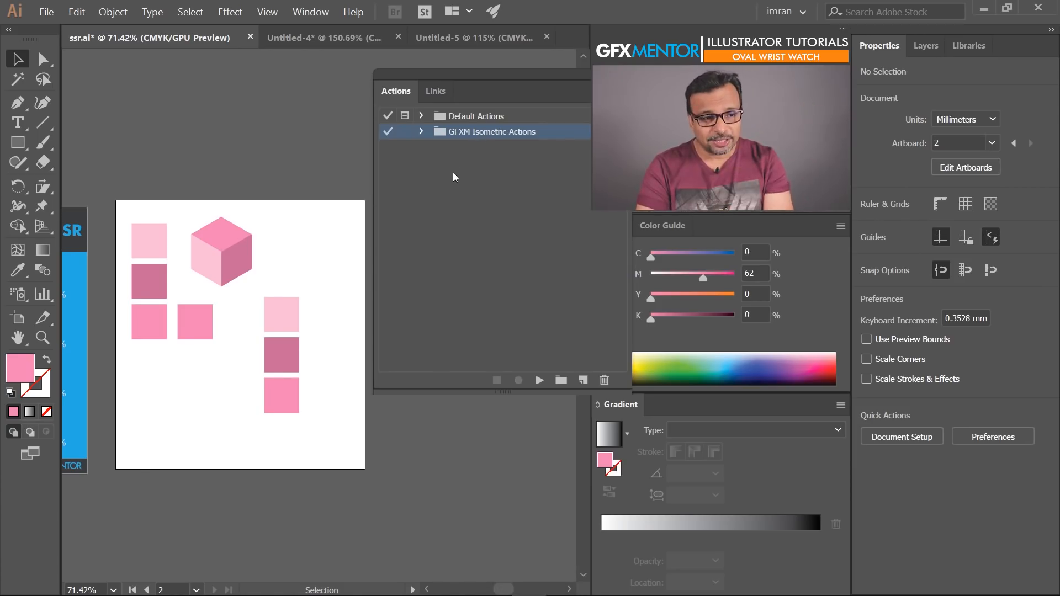
left_click(421, 132)
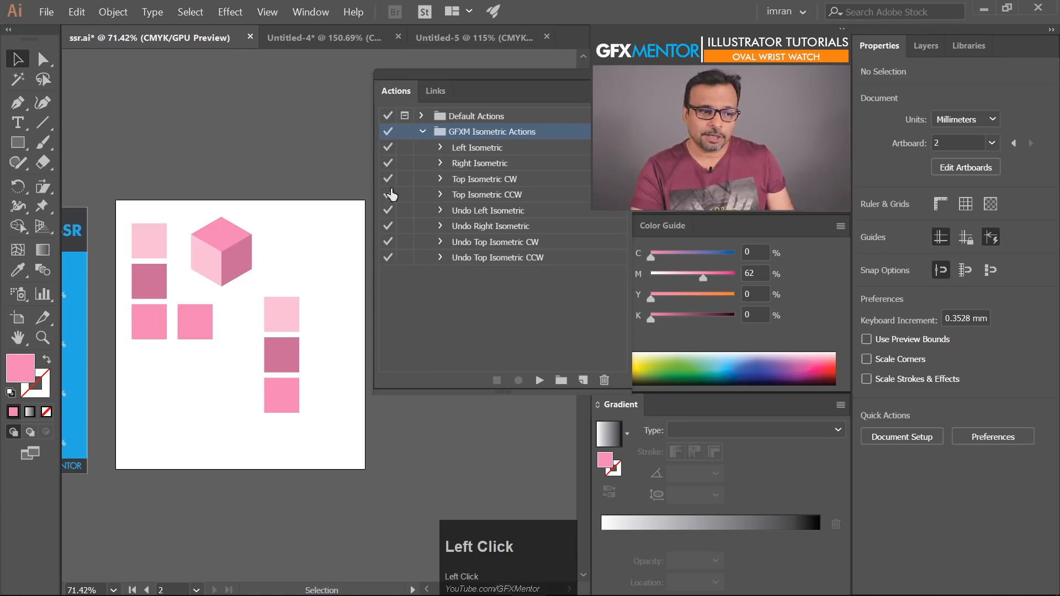
key("space")
left_click_drag(171, 326, 205, 319)
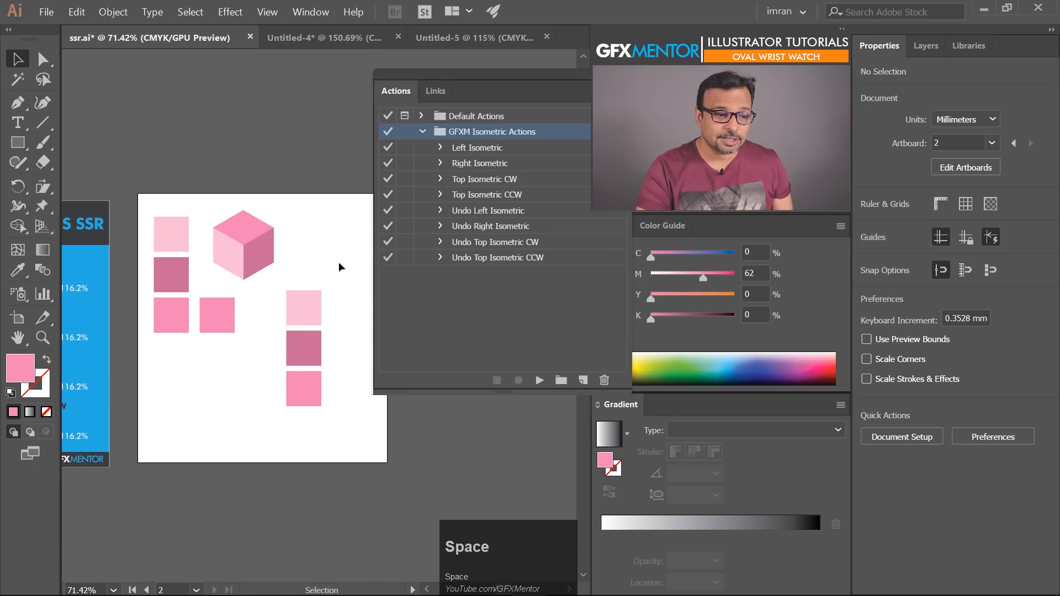
Run the Left Isometric action on the duplicated light pink square.
left_click(315, 304)
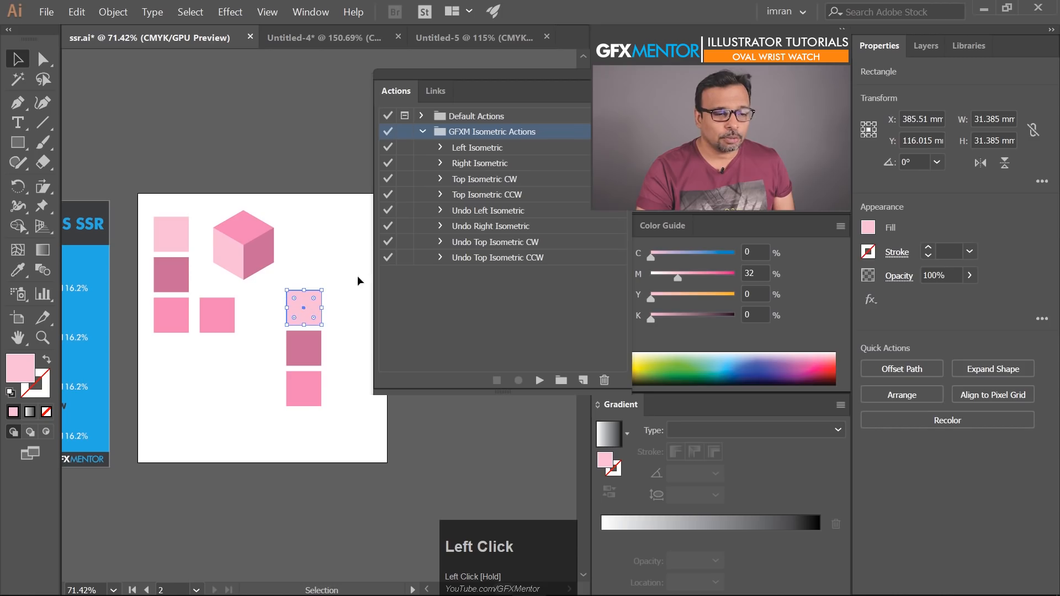
left_click(476, 150)
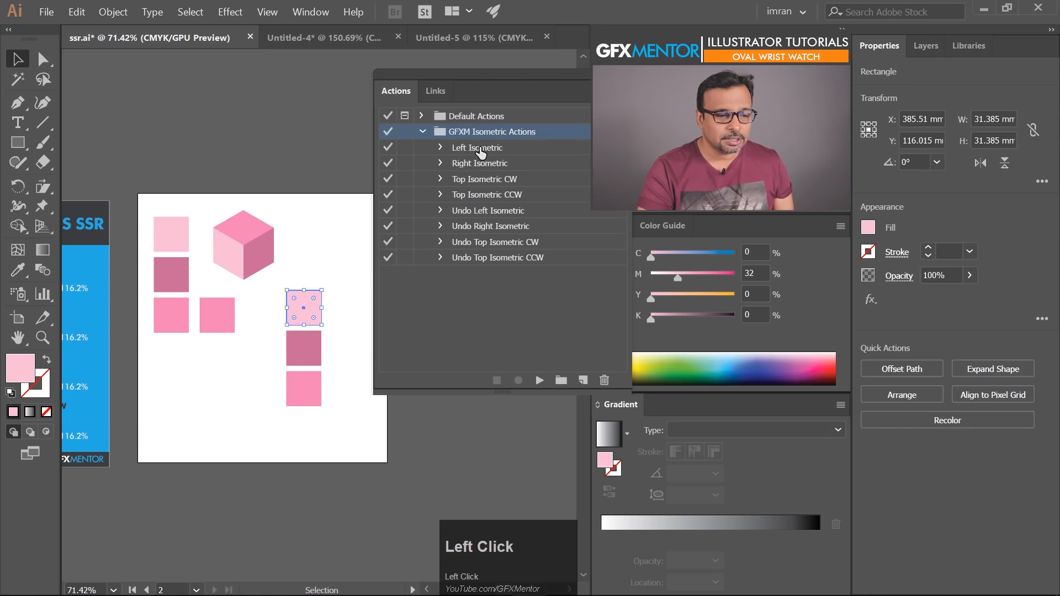
left_click(539, 379)
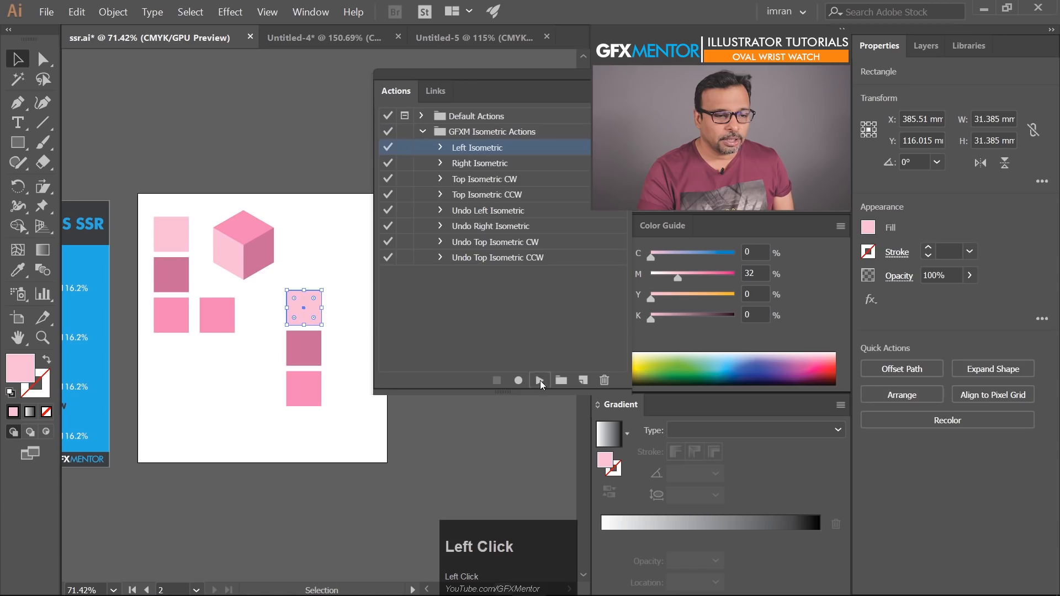
left_click(322, 310)
Run the Right Isometric action on the duplicated darker pink square and move the result against the new left face.
left_click(307, 356)
left_click(480, 211)
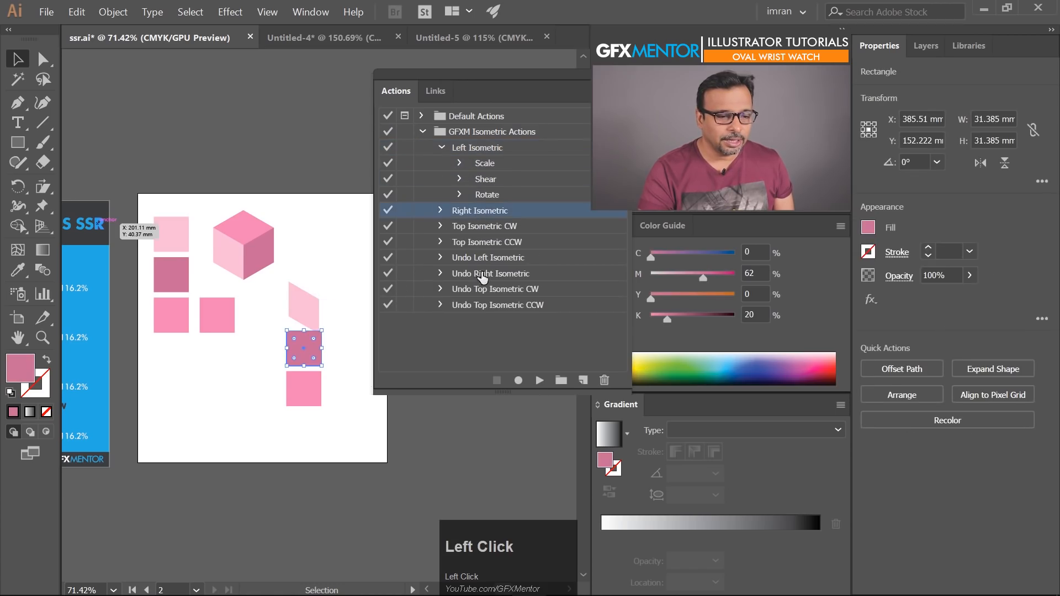
left_click(539, 380)
left_click_drag(302, 352, 329, 309)
Move the duplicated medium pink square clear below the two new faces and run the Top Isometric CW action on it.
left_click_drag(296, 388, 317, 373)
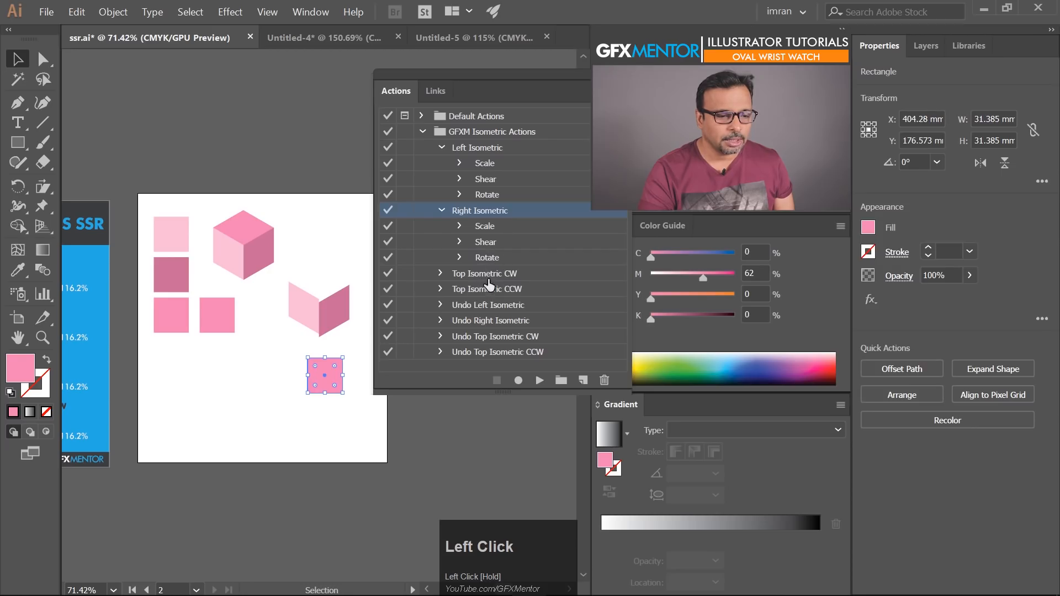
left_click(488, 279)
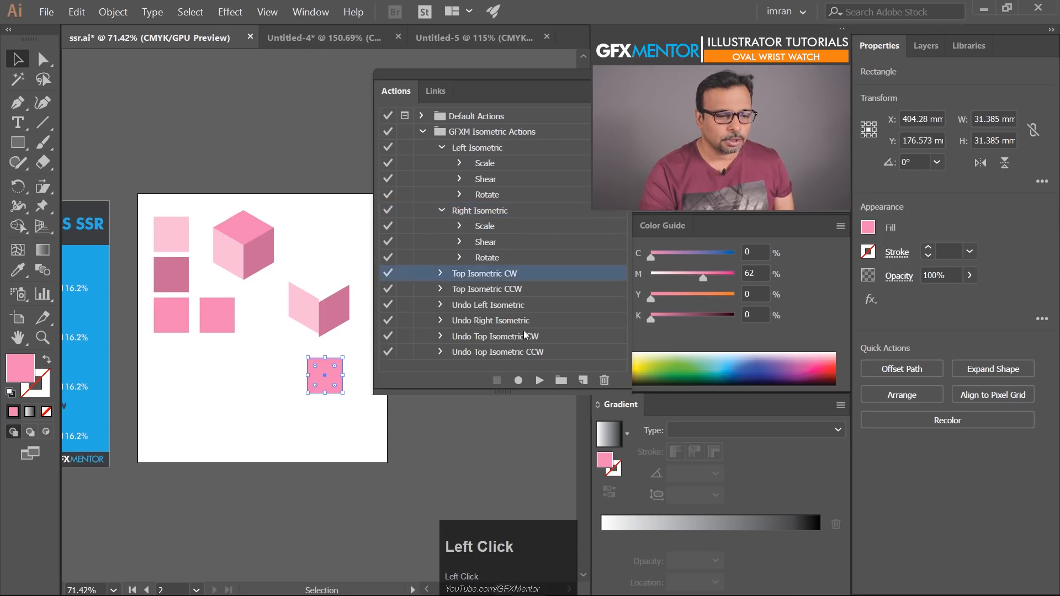
left_click(539, 382)
Move the new top face onto the second pair of faces to close the second cube.
left_click_drag(319, 373, 312, 282)
left_click_drag(291, 285, 406, 291)
left_click_drag(305, 316, 414, 326)
left_click_drag(286, 338, 140, 386)
left_click_drag(178, 289, 203, 312)
left_click(272, 185)
Fit the second cube's faces together edge to edge, closing the thin gap between the top face and the left face.
left_click_drag(322, 291, 258, 236)
left_click_drag(267, 346, 240, 365)
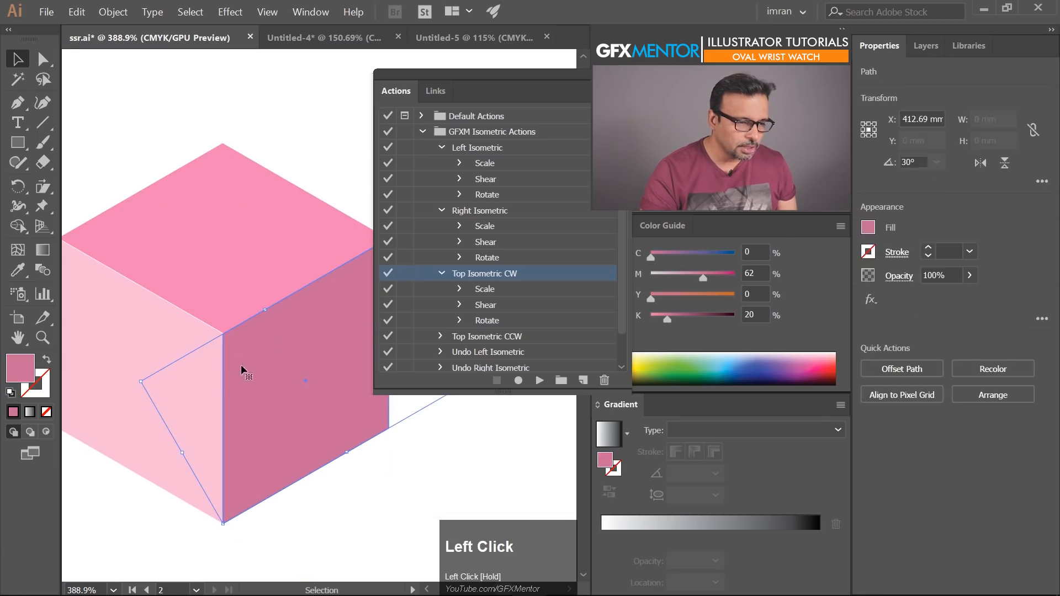
left_click(127, 493)
left_click_drag(185, 317, 348, 275)
left_click_drag(398, 440, 401, 419)
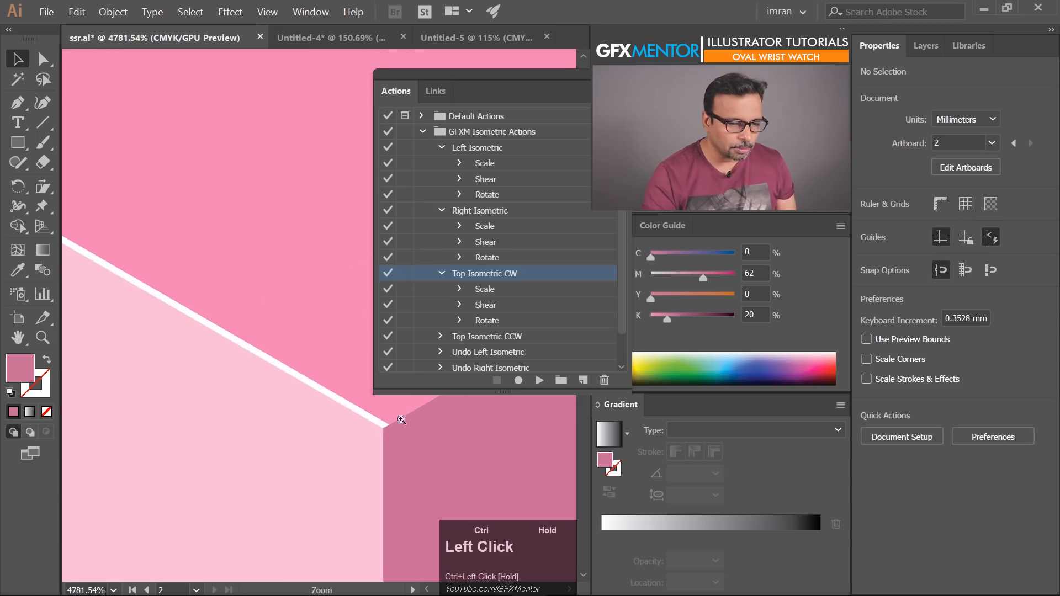
left_click_drag(353, 360, 341, 369)
left_click_drag(342, 299, 263, 277)
left_click_drag(300, 246, 238, 284)
left_click_drag(211, 345, 238, 425)
left_click(300, 447)
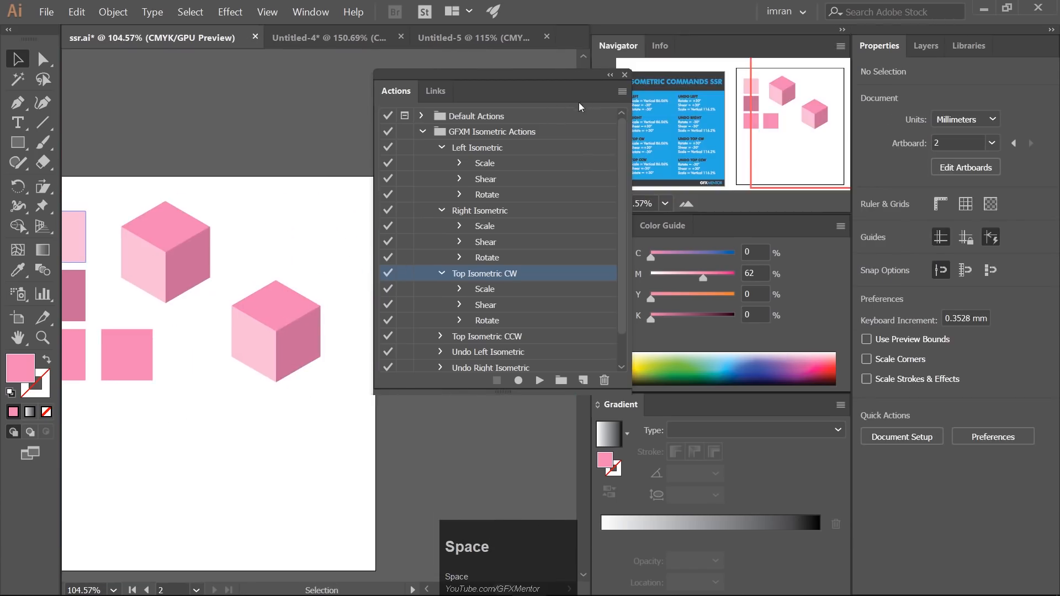
Select the GFXM Isometric Actions set and switch the recorded actions to Button Mode.
left_click(496, 132)
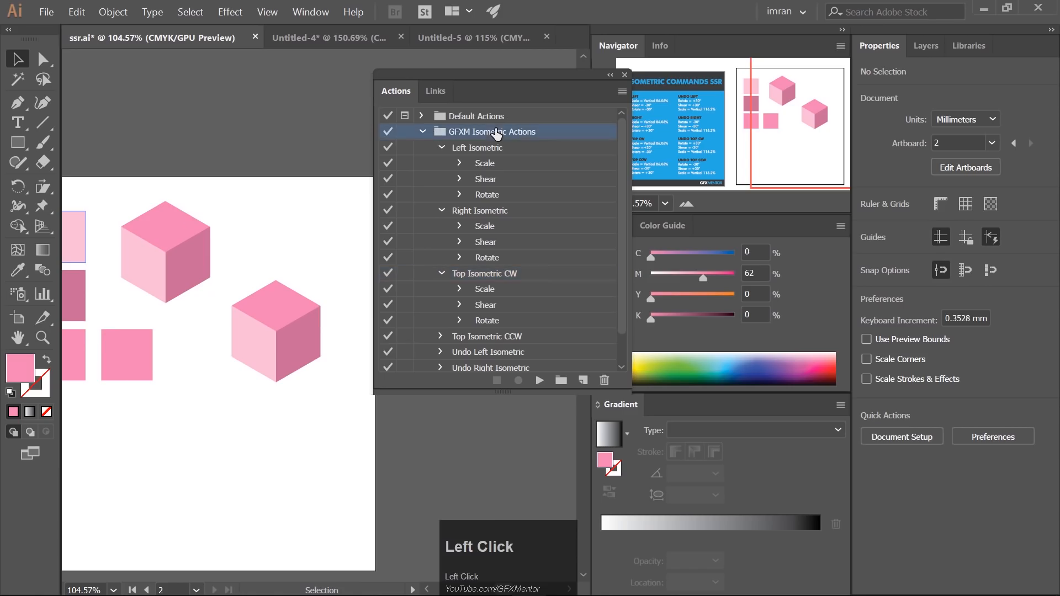
left_click(623, 92)
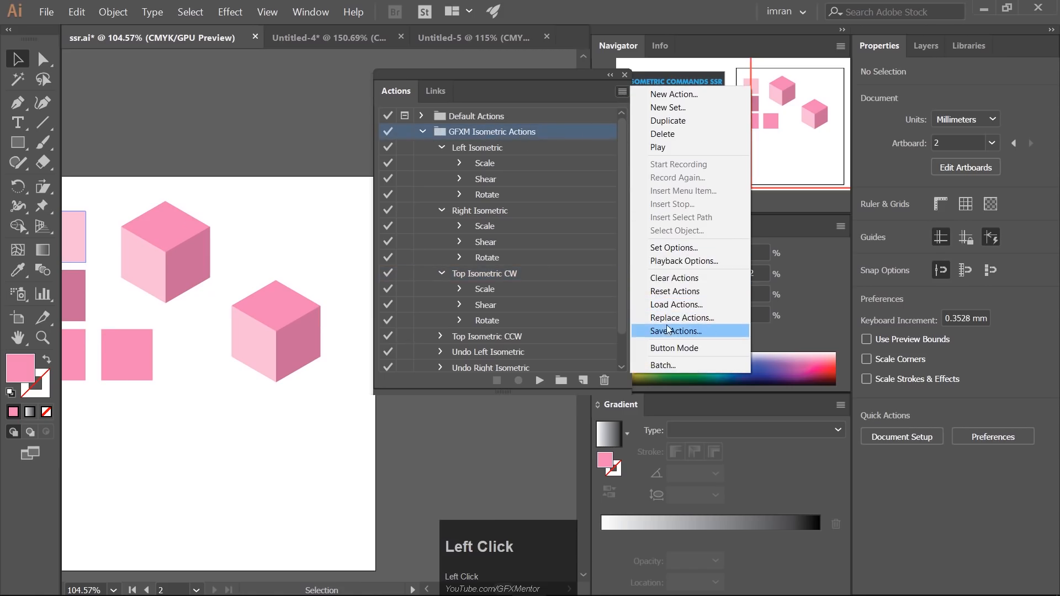
left_click(659, 347)
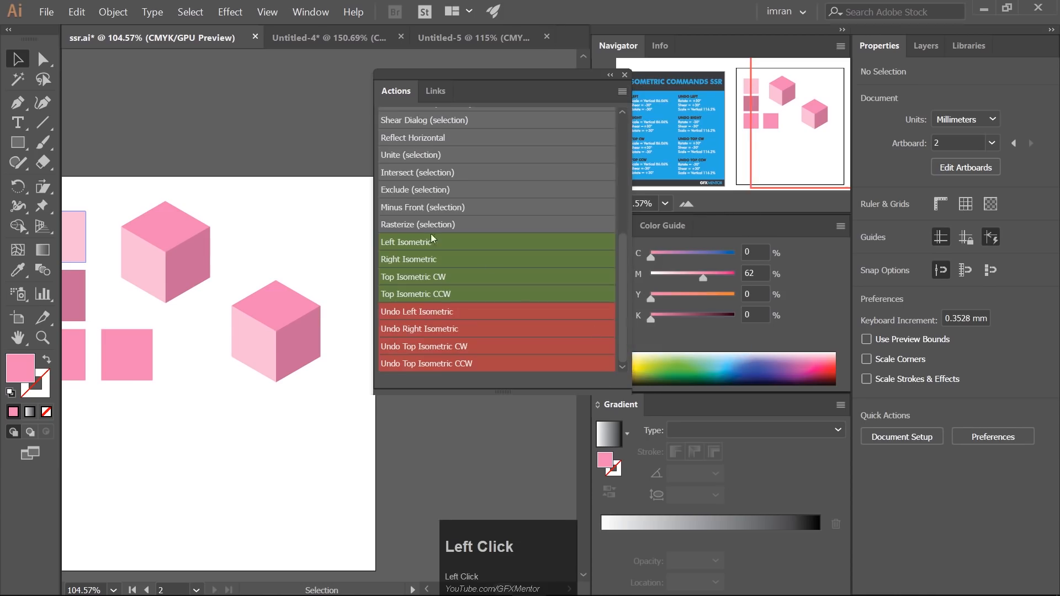
left_click(622, 91)
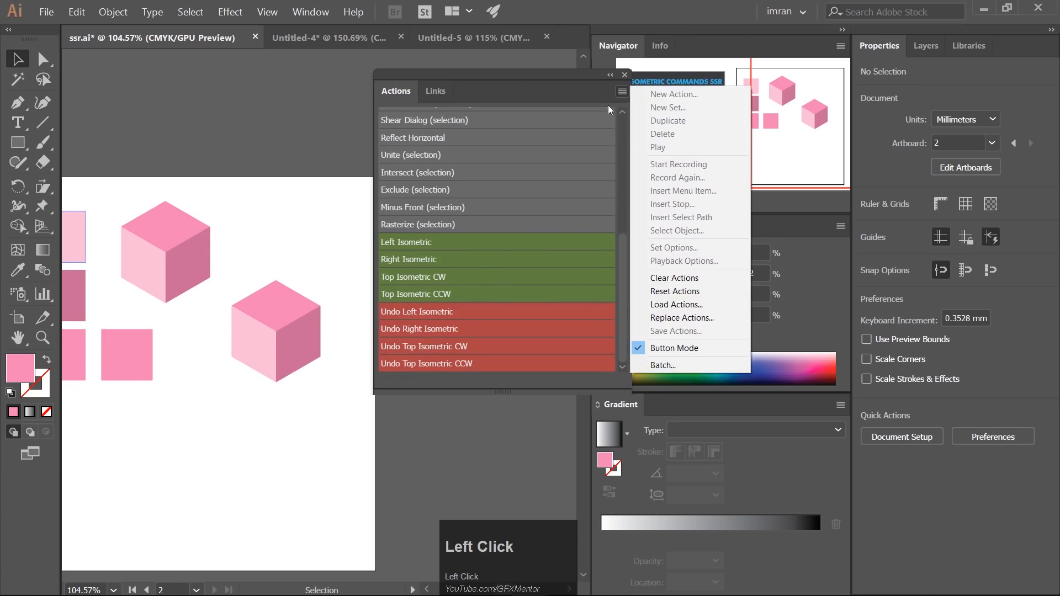
left_click(665, 306)
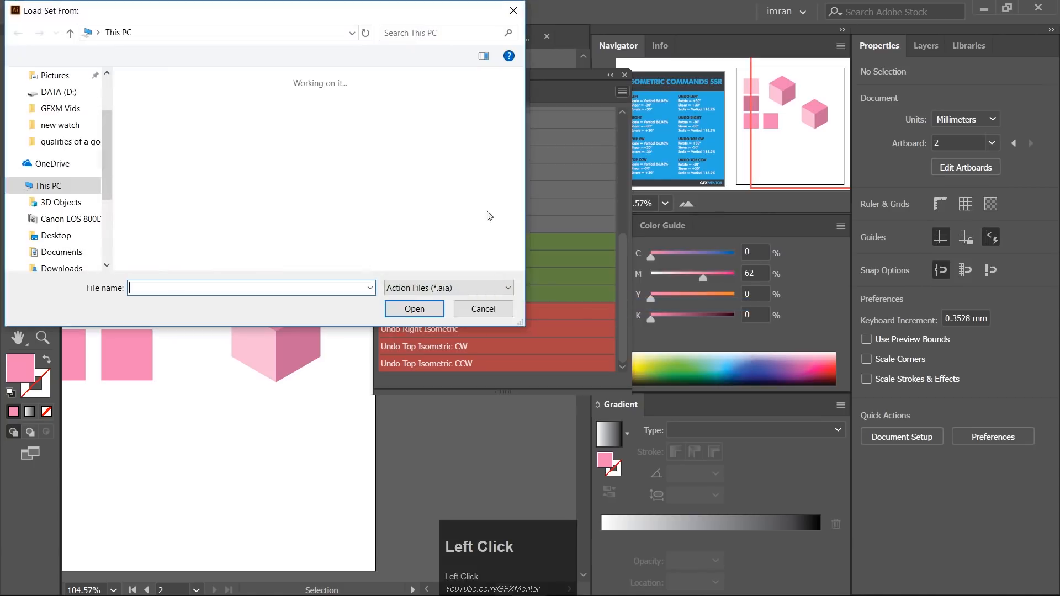
left_click(480, 308)
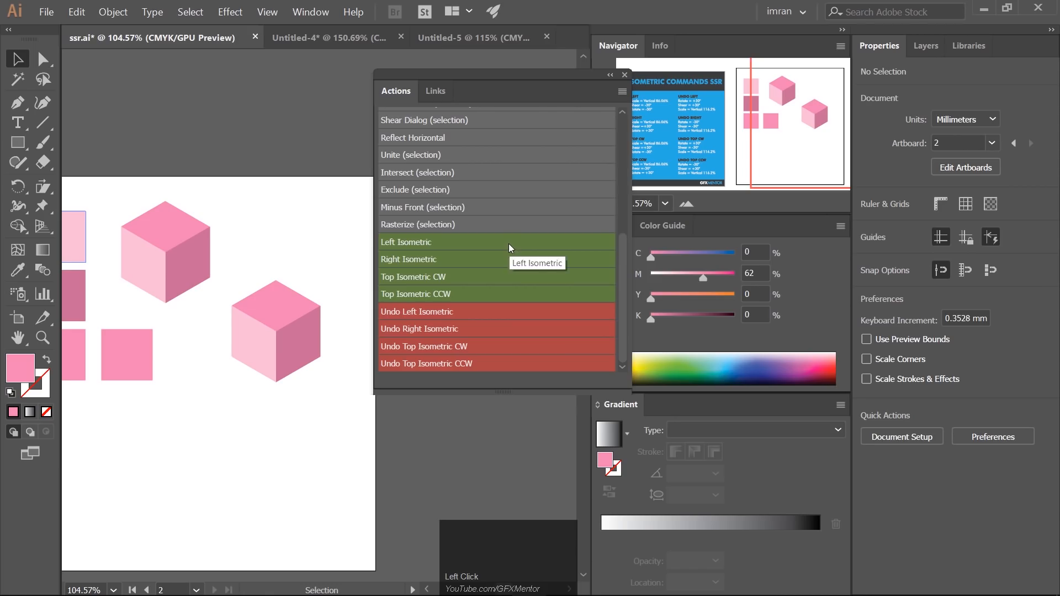
Duplicate the medium pink square into the empty area below the two cubes.
left_click_drag(267, 411, 281, 369)
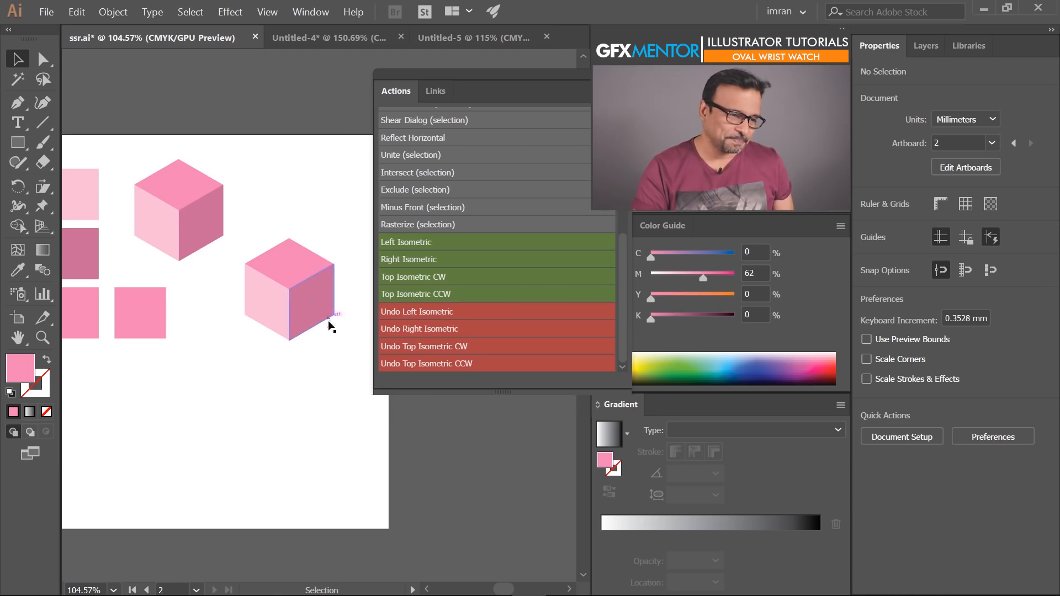
left_click_drag(239, 425, 285, 365)
left_click_drag(200, 273, 282, 421, "alt")
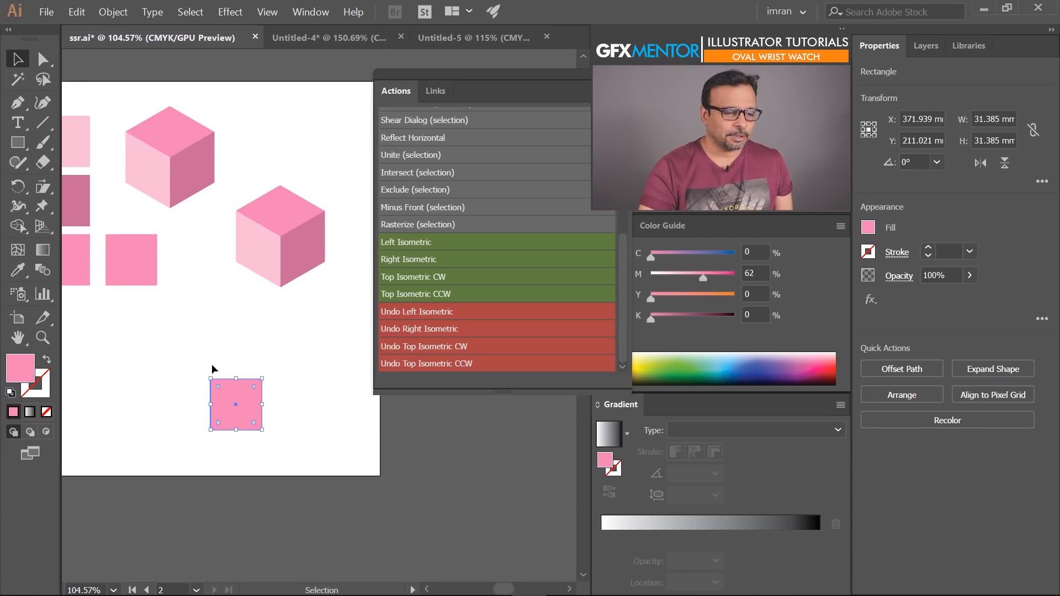
Start a 3D Extrude & Bevel effect on the duplicated square and set its position to Isometric Left.
left_click(230, 12)
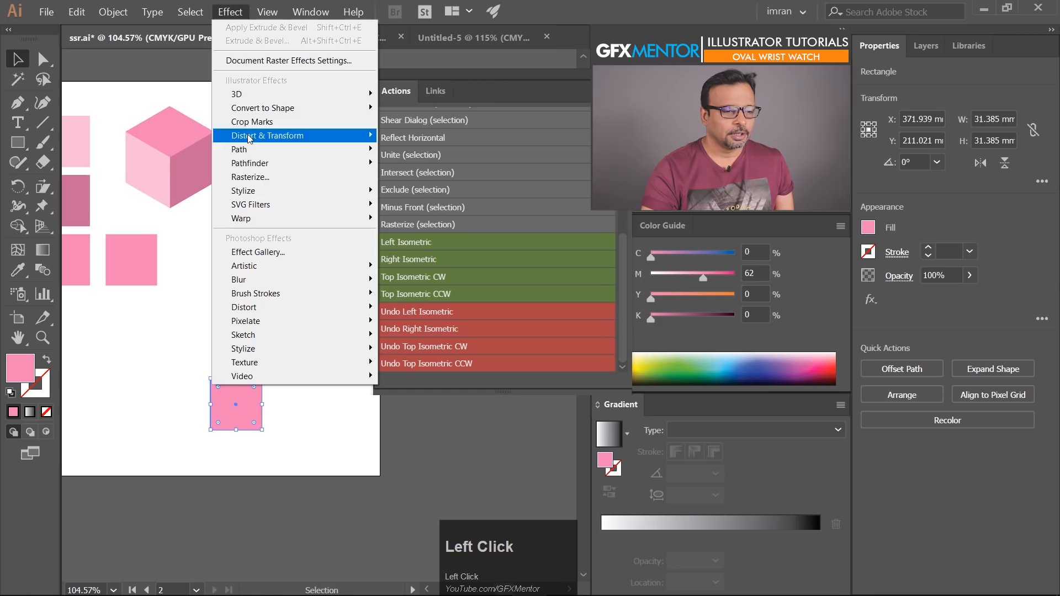
mouse_move(309, 94)
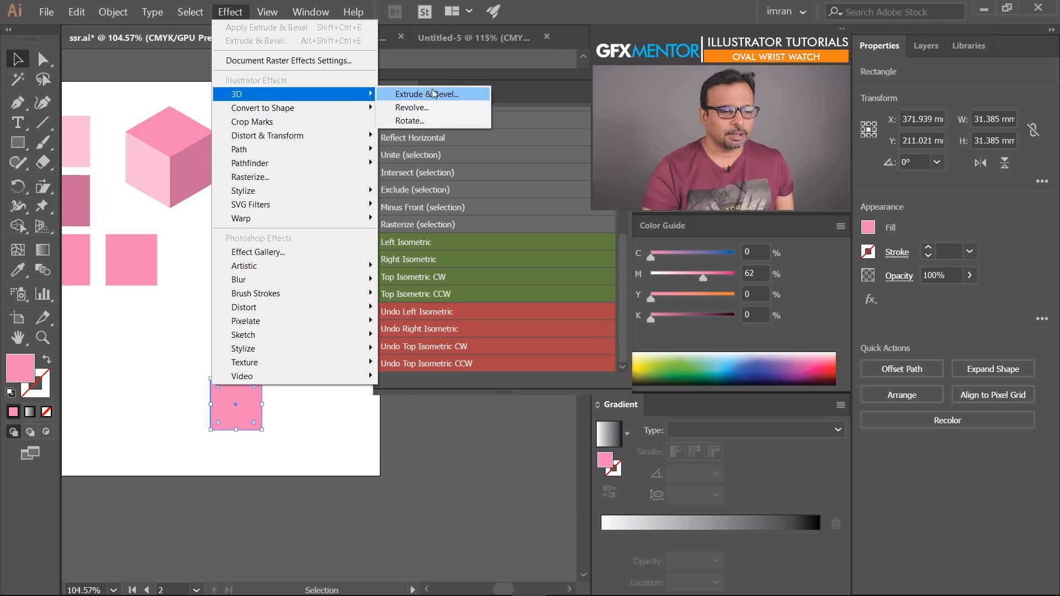
left_click(428, 95)
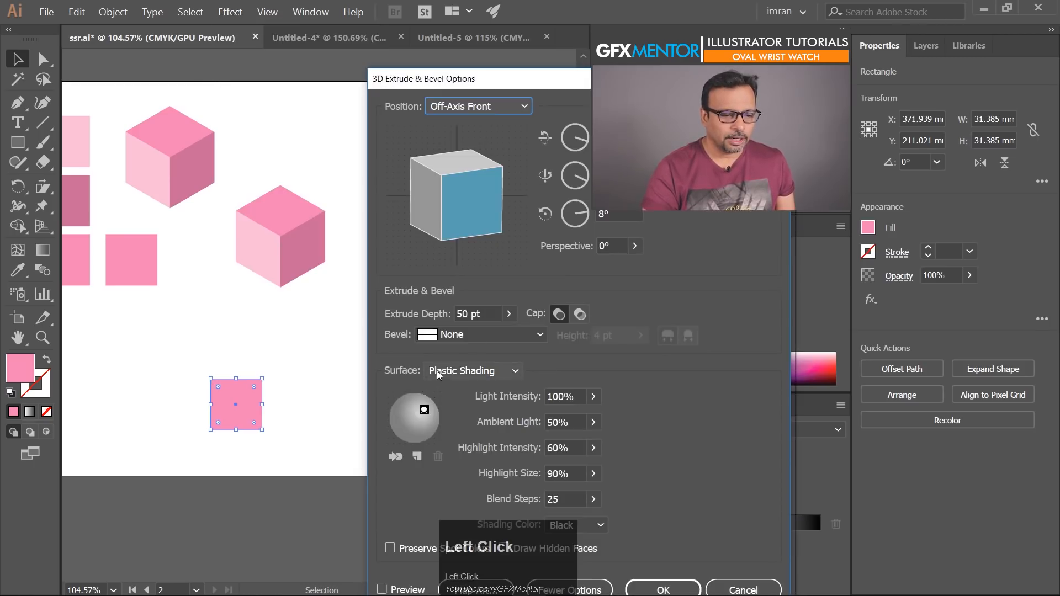
left_click_drag(446, 89, 404, 44)
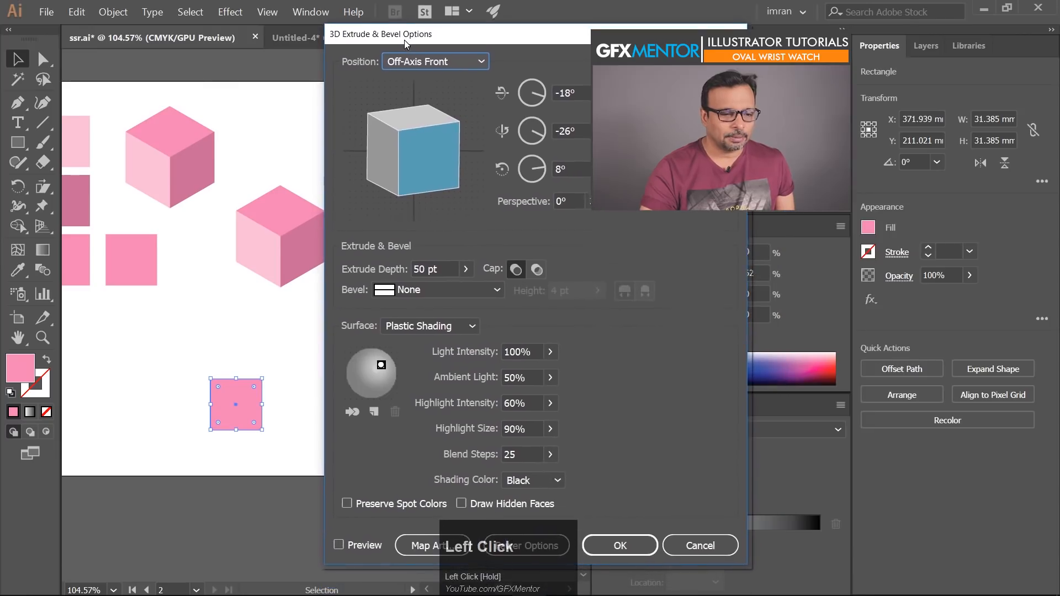
left_click(413, 65)
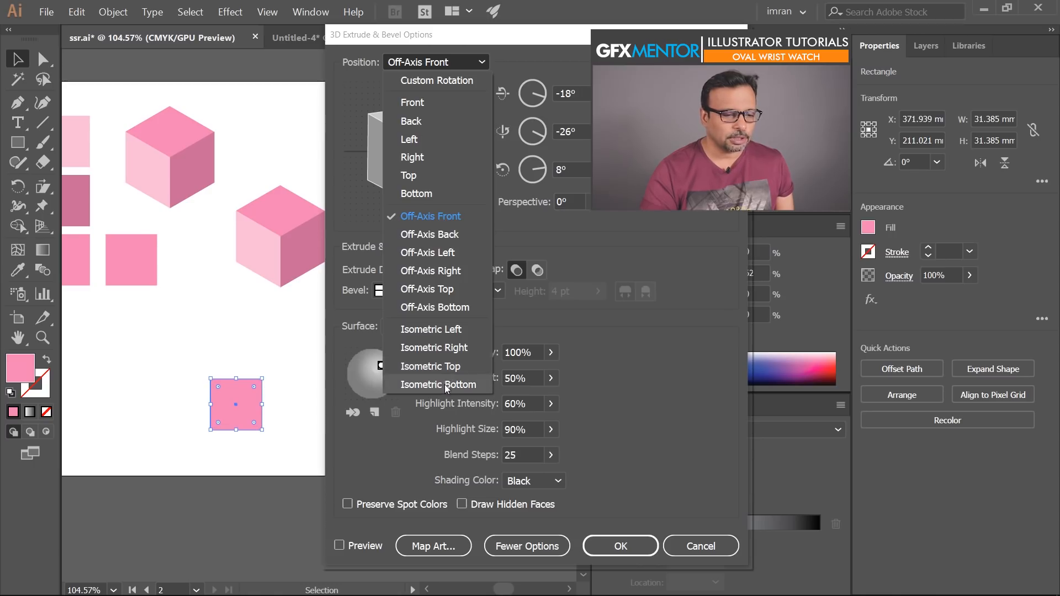
left_click(449, 331)
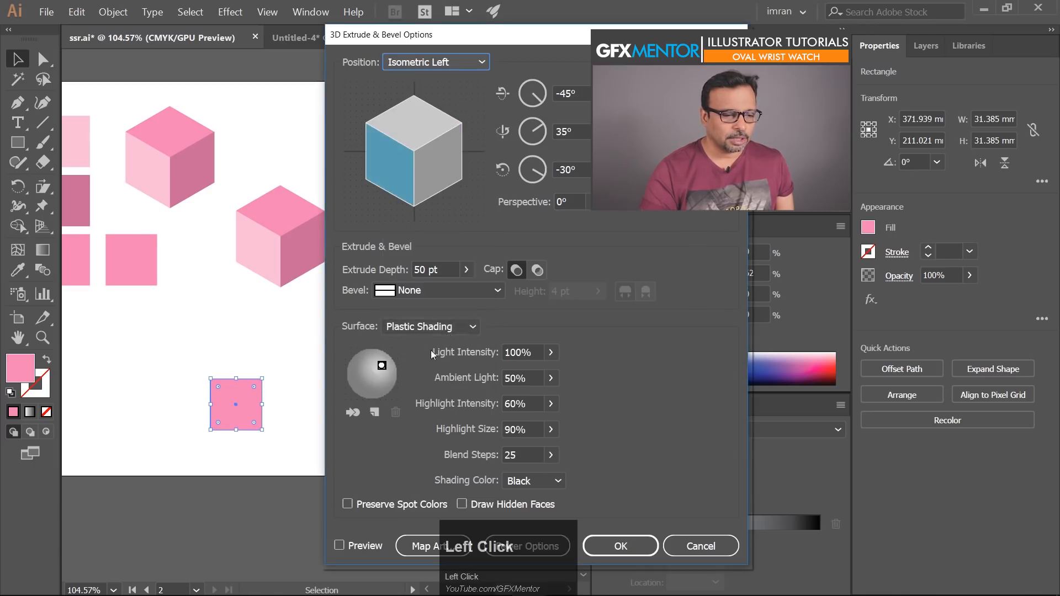
Preview the 3D effect, raise the extrude depth to 180 pt and apply it.
left_click(340, 545)
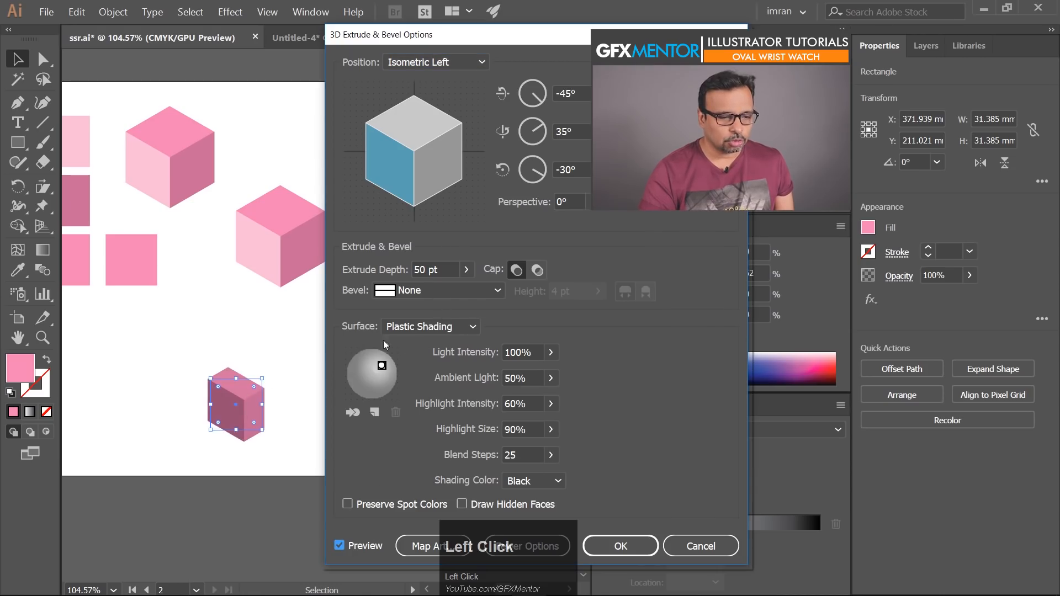
left_click(467, 269)
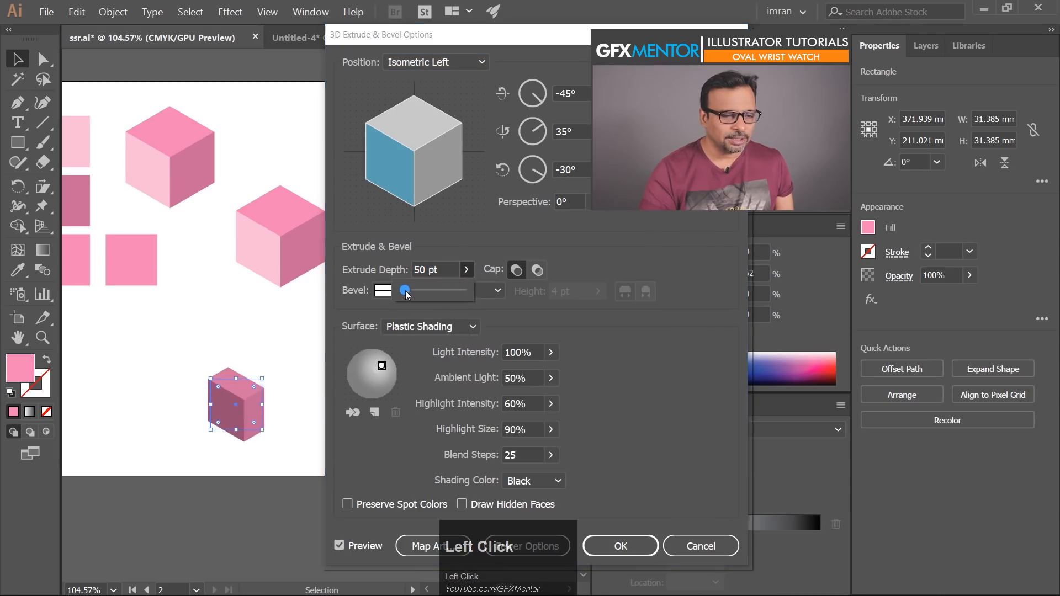
left_click_drag(413, 288, 400, 311)
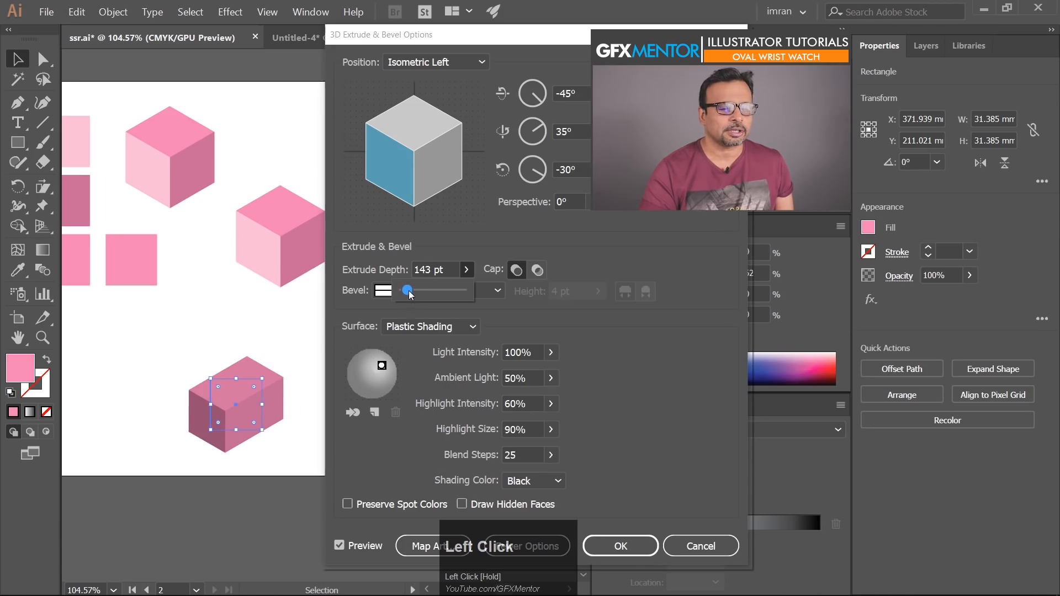
left_click_drag(407, 295, 409, 292)
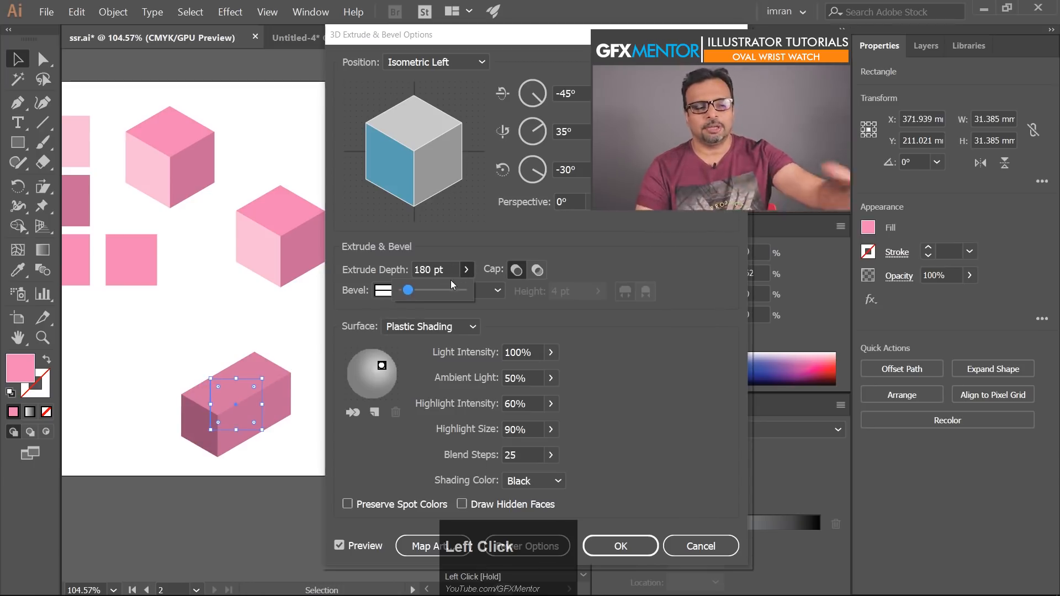
left_click(620, 546)
Delete the extruded block below the cubes.
left_click(309, 348)
key("space")
left_click_drag(283, 478, 302, 453)
key("space")
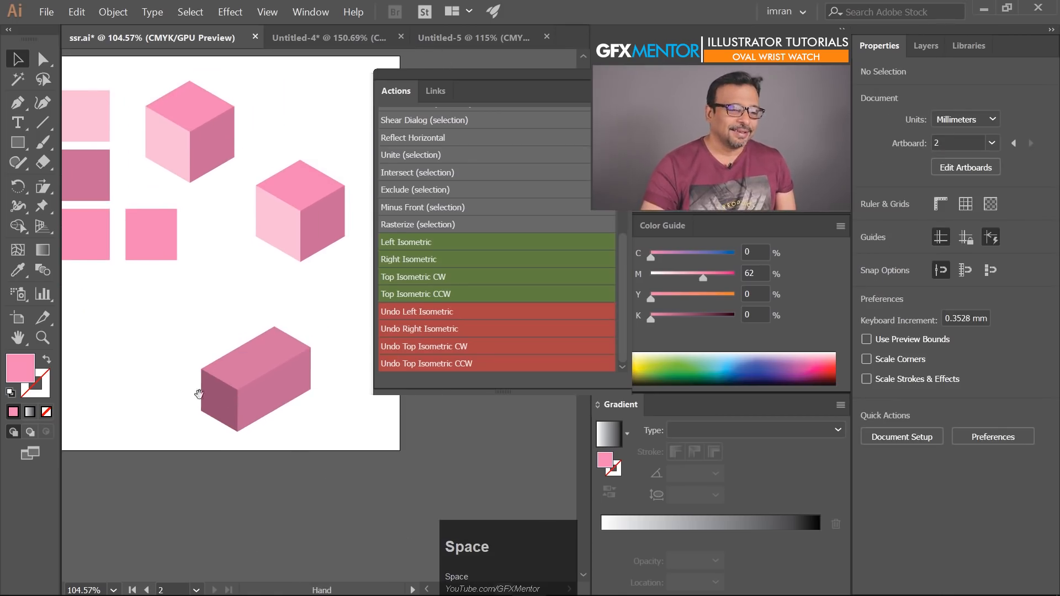
left_click(234, 362)
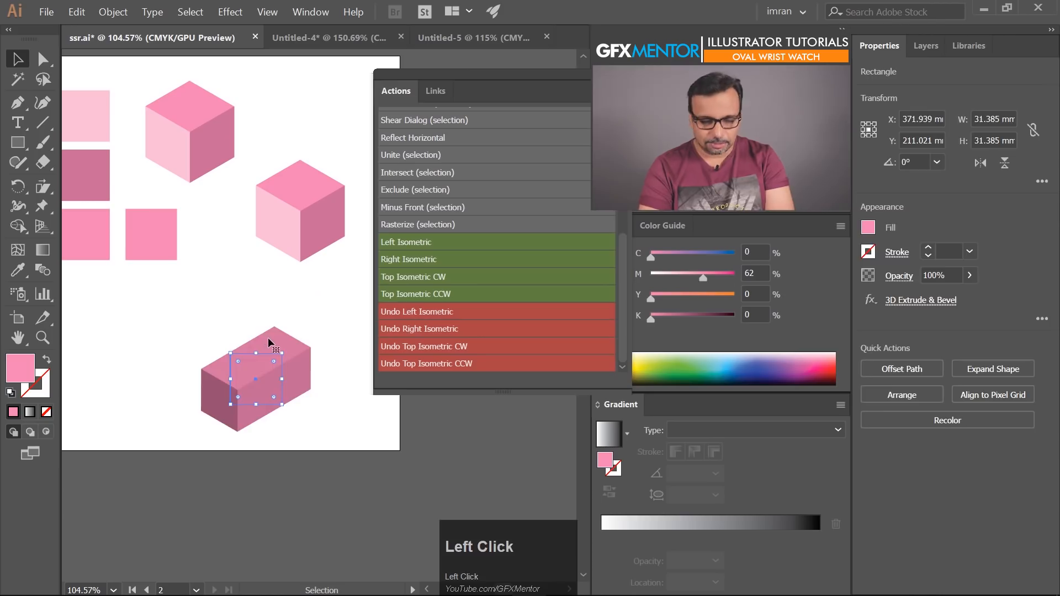
key("Delete")
Draw a rectangle about 50.6 by 53.3 mm below the cubes and fill it blue-gray with C 10, M 0, Y 0, K 15.
left_click(21, 147)
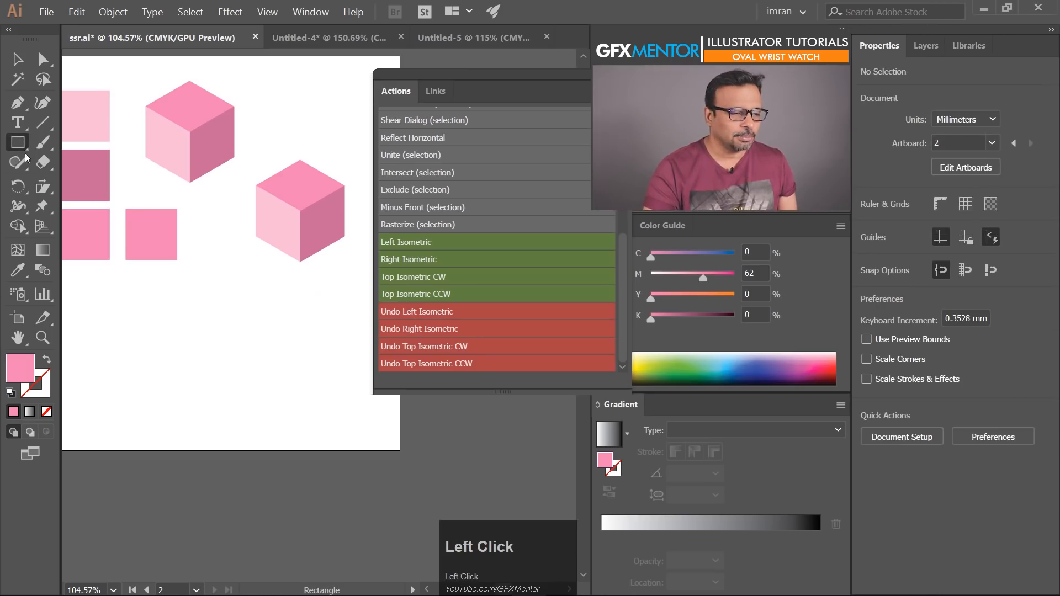
mouse_move(209, 306)
left_mouse_down()
mouse_move(281, 403)
mouse_move(292, 393)
left_mouse_up()
left_click_drag(703, 279, 649, 280)
left_click(663, 317)
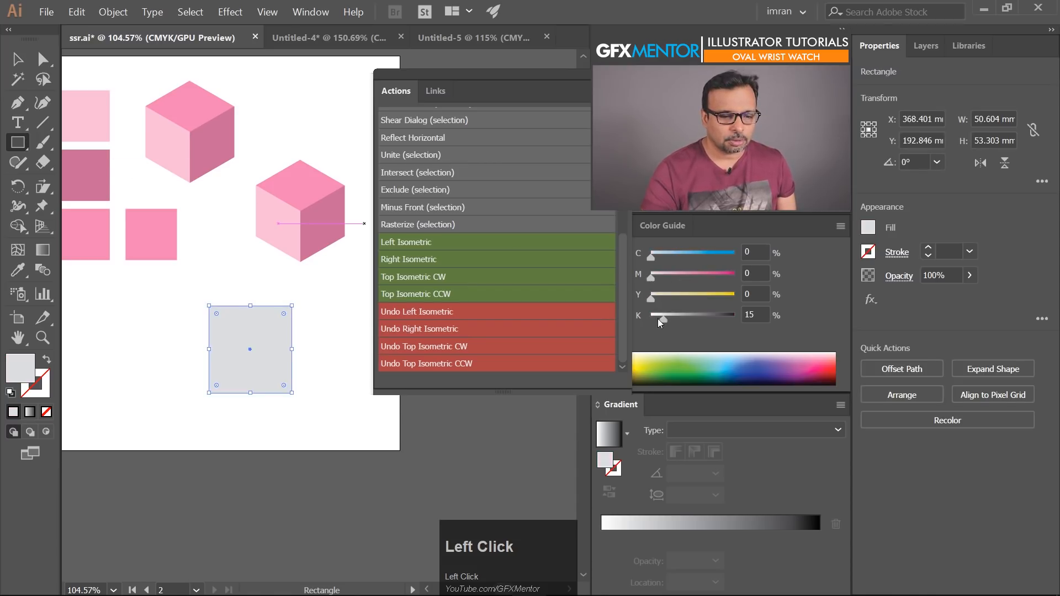
left_click(658, 256)
left_click(19, 60)
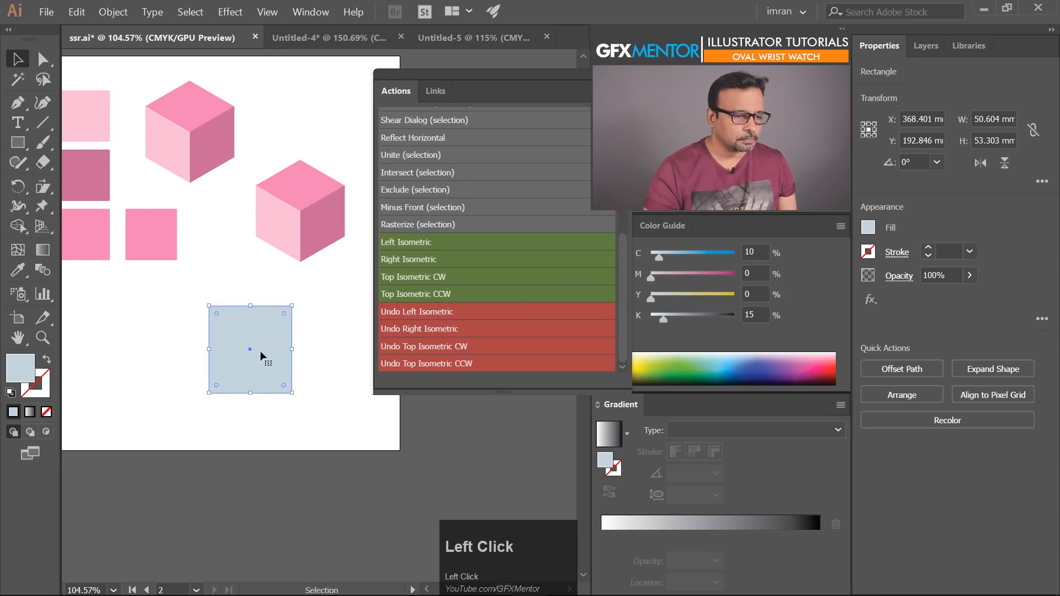
Draw a narrow upright rectangle about 13.5 mm wide and 66 mm high beside the blue-gray rectangle.
left_click(27, 145)
left_click_drag(100, 289, 122, 397)
left_click(18, 59)
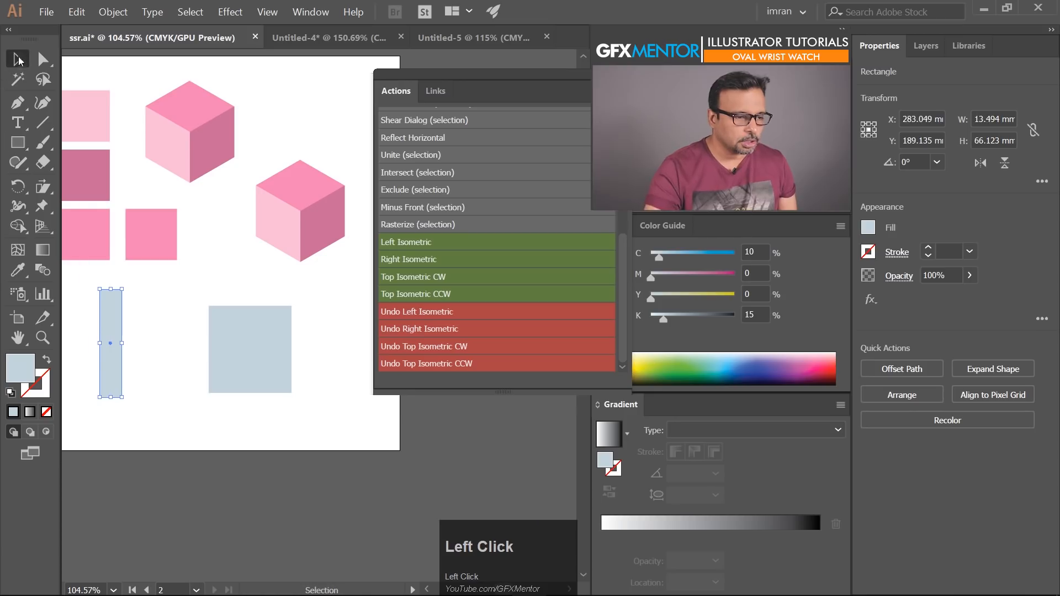
Rotate the narrow strip diagonally and join it with a mirrored copy at the peak to form an inverted-V roof.
left_click_drag(127, 281, 166, 311)
left_click_drag(116, 343, 159, 345)
left_click_drag(191, 299, 299, 301)
left_click(143, 295, "ctrl")
left_click_drag(226, 314, 206, 330, "ctrl")
left_click(215, 285, "ctrl")
left_click_drag(215, 284, 249, 287, "ctrl")
left_click(299, 215, "ctrl")
left_click_drag(298, 215, 182, 292, "ctrl")
left_click_drag(232, 246, 298, 269)
left_click_drag(277, 264, 245, 277)
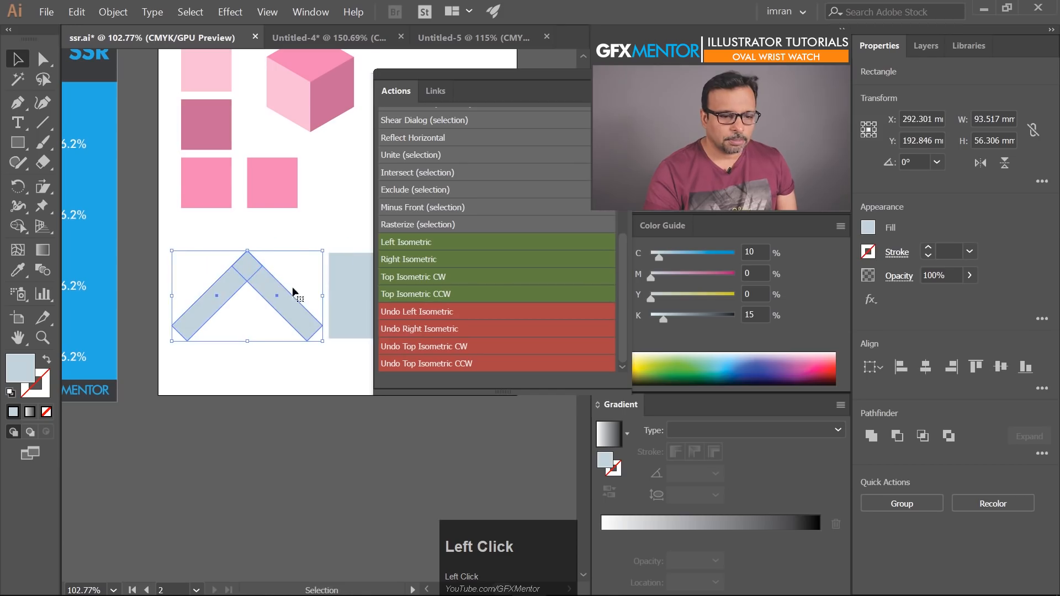
Recolor both roof strips coral red with C 10, M 69, Y 42 and almost no black.
left_click_drag(678, 280, 697, 278)
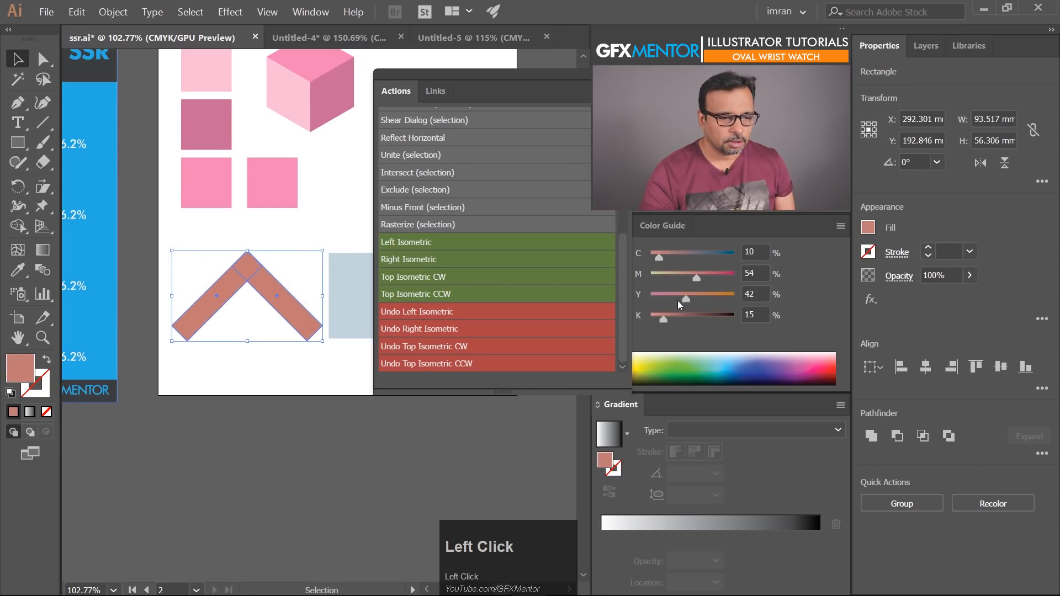
left_click_drag(697, 279, 709, 278)
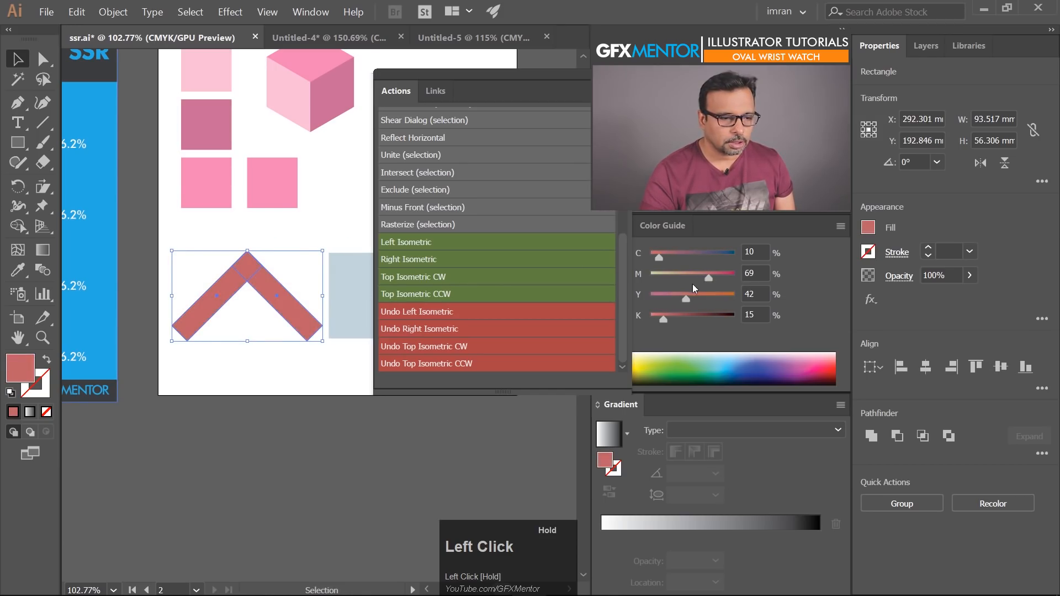
left_click_drag(665, 319, 652, 320)
left_click(286, 433)
Hide the panels and group the two roof strips.
key("Tab")
left_click(205, 292)
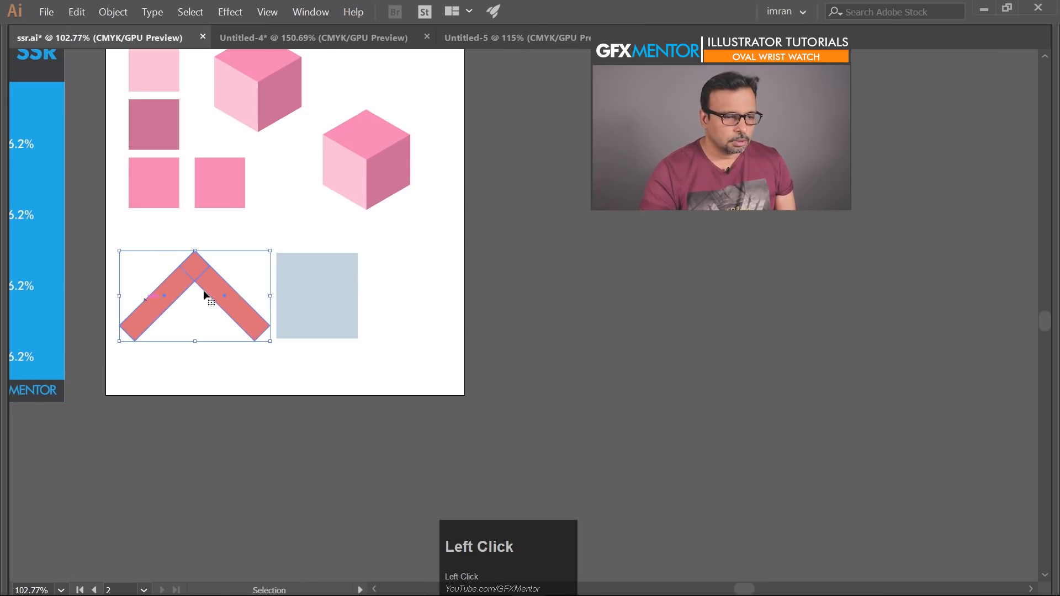
key("ctrl+g")
Scale down the roof group and center it over the top of the blue-gray rectangle to form a house front.
left_click_drag(234, 315, 357, 266)
left_click(422, 277)
left_click(334, 236)
left_click_drag(320, 201, 316, 216)
left_click(353, 257)
left_click_drag(352, 258, 373, 273)
left_click(426, 256)
left_click(325, 314)
left_click_drag(276, 223, 288, 296)
Add an anchor point midway along the blue-gray rectangle's top edge and raise it to the roof's inner peak to form a gable.
left_click(357, 282)
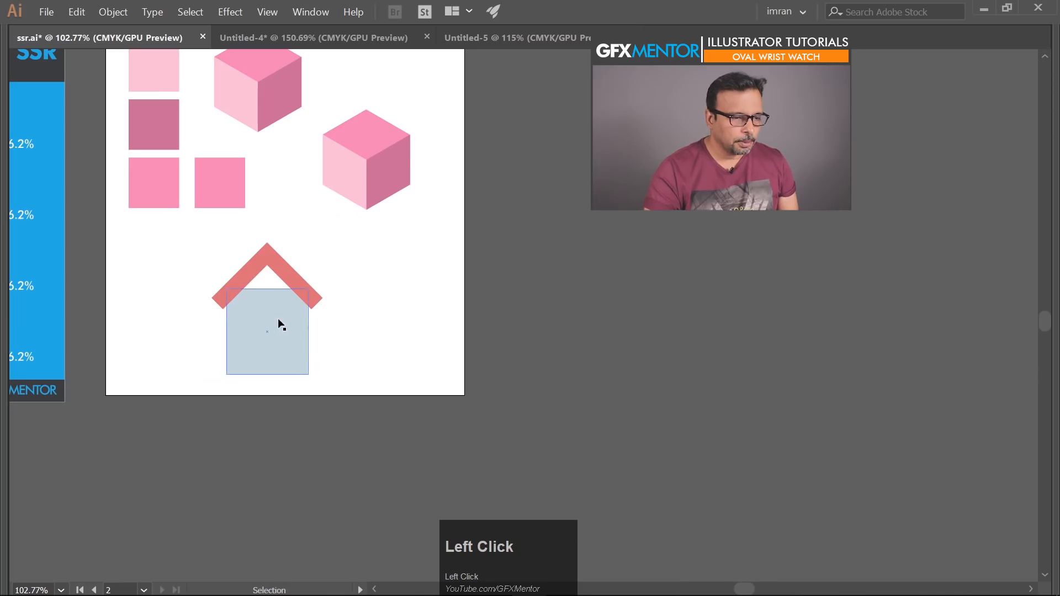
key("Tab")
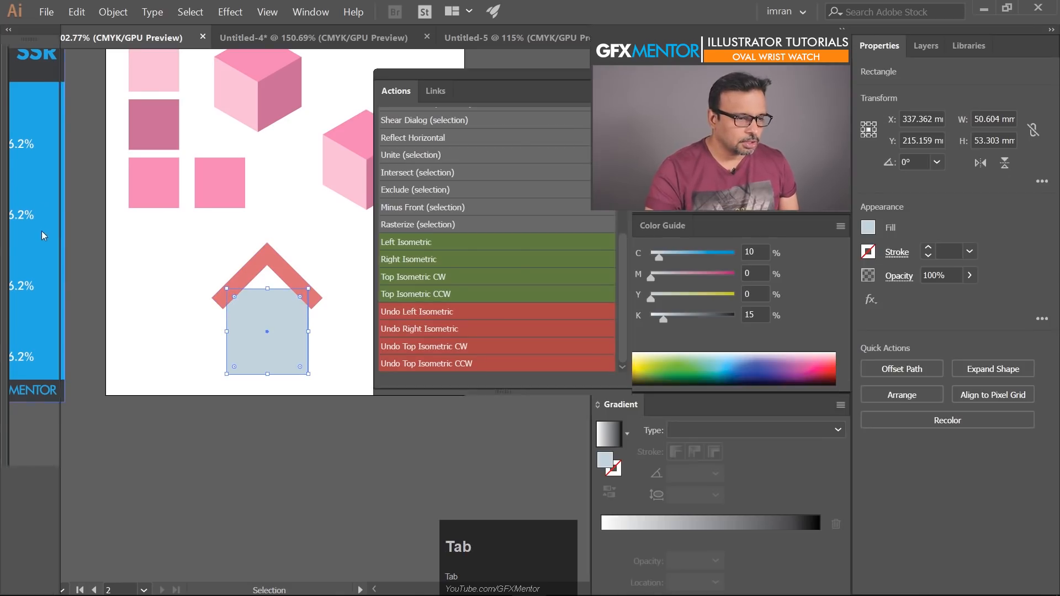
left_click_drag(287, 267, 206, 284)
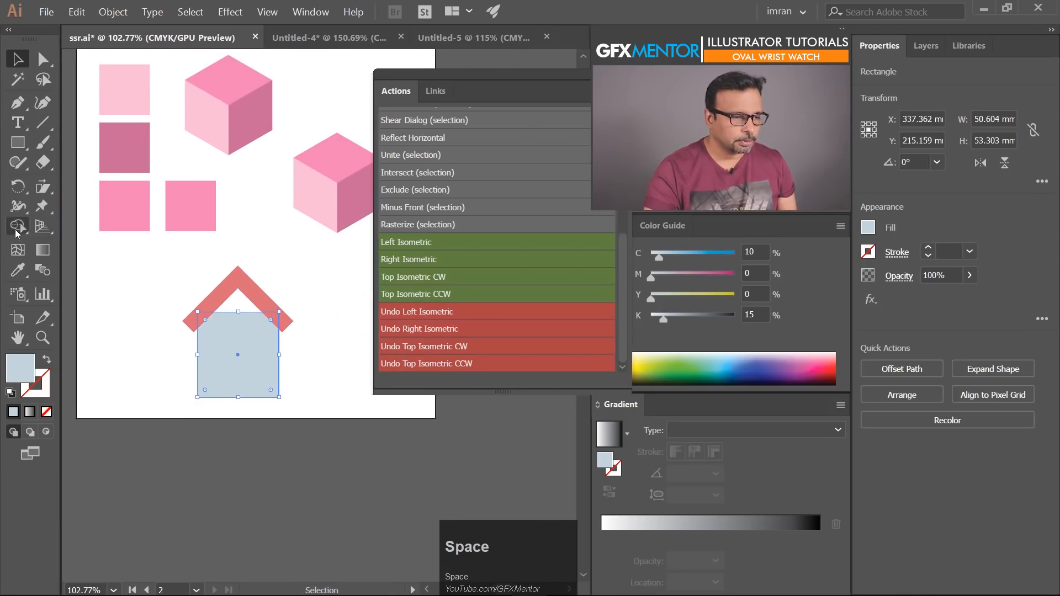
left_click(17, 102)
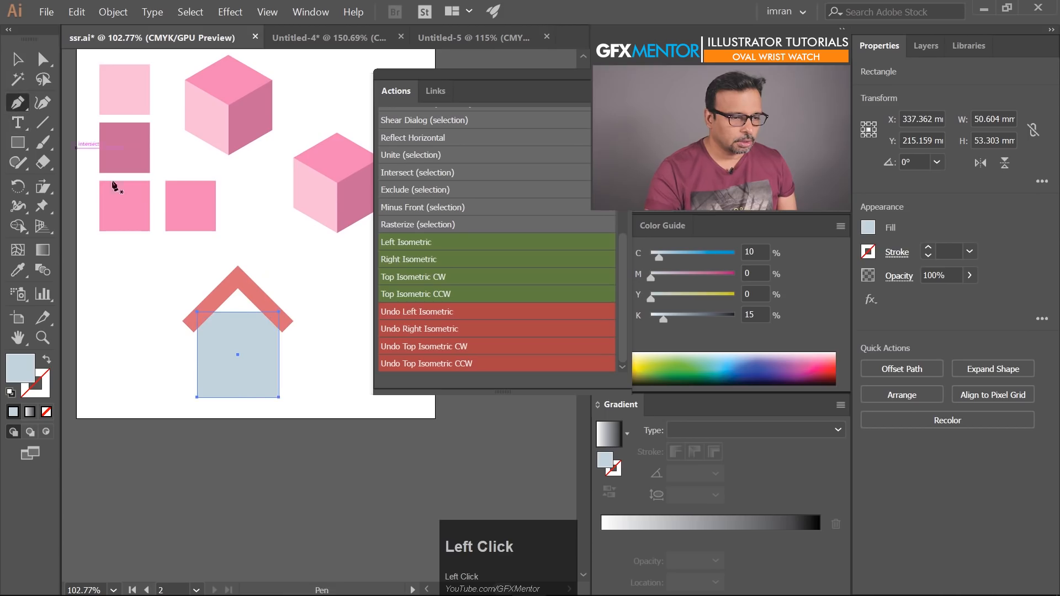
left_click(239, 312)
key("a")
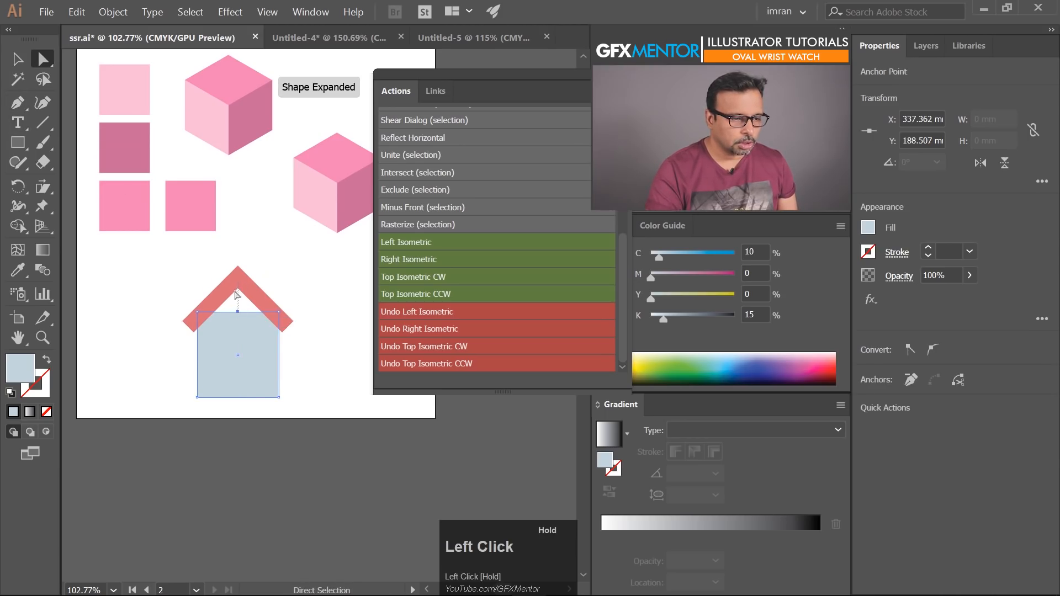
left_click_drag(236, 294, 238, 290)
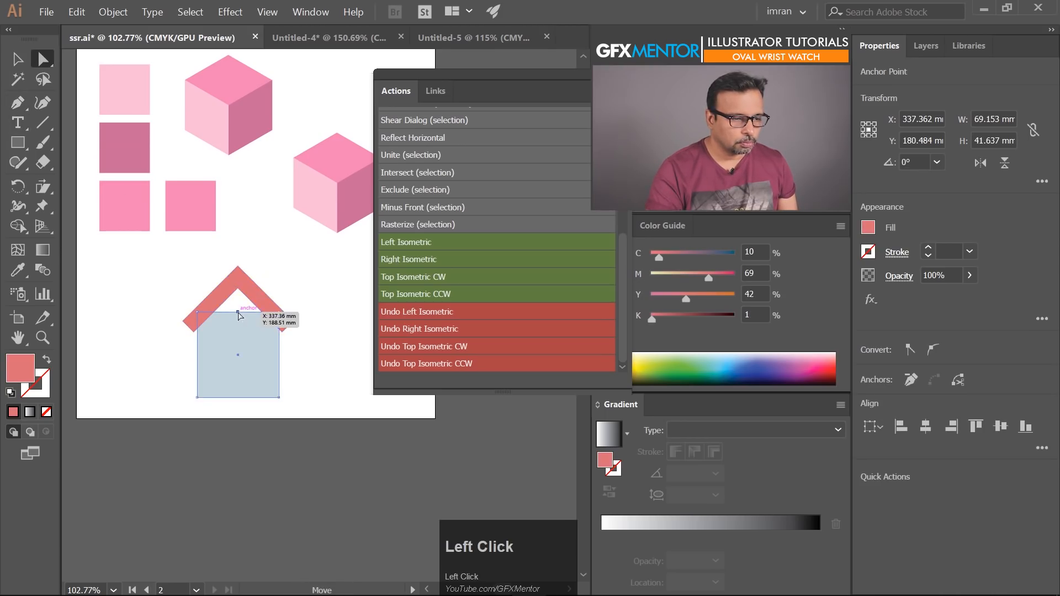
left_click(269, 270)
Draw a square about 16.8 mm wide beside the house front for the window frame.
left_click(18, 143)
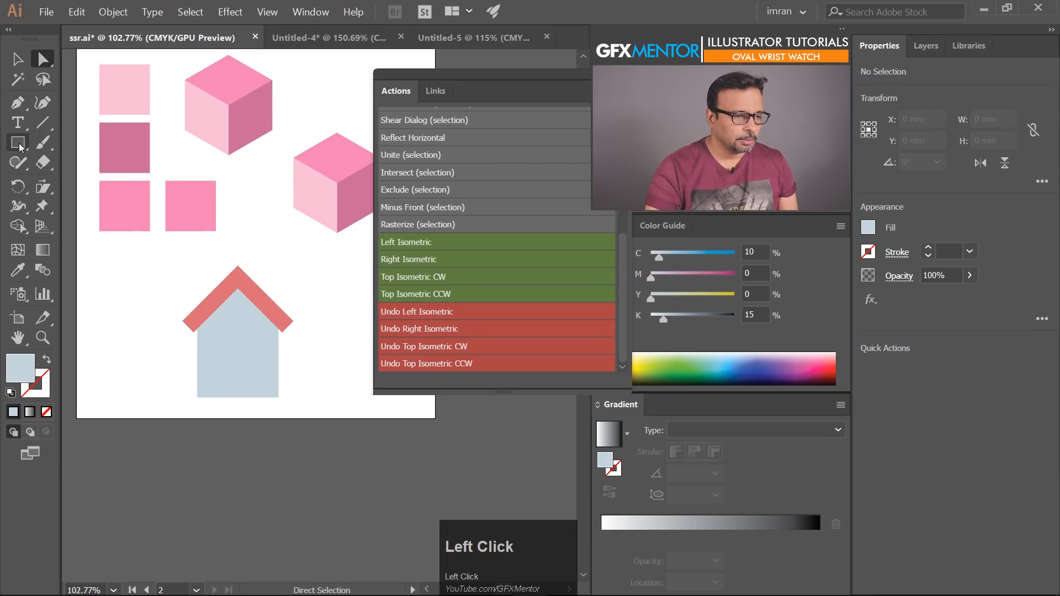
left_click_drag(114, 316, 143, 345)
left_click(116, 336)
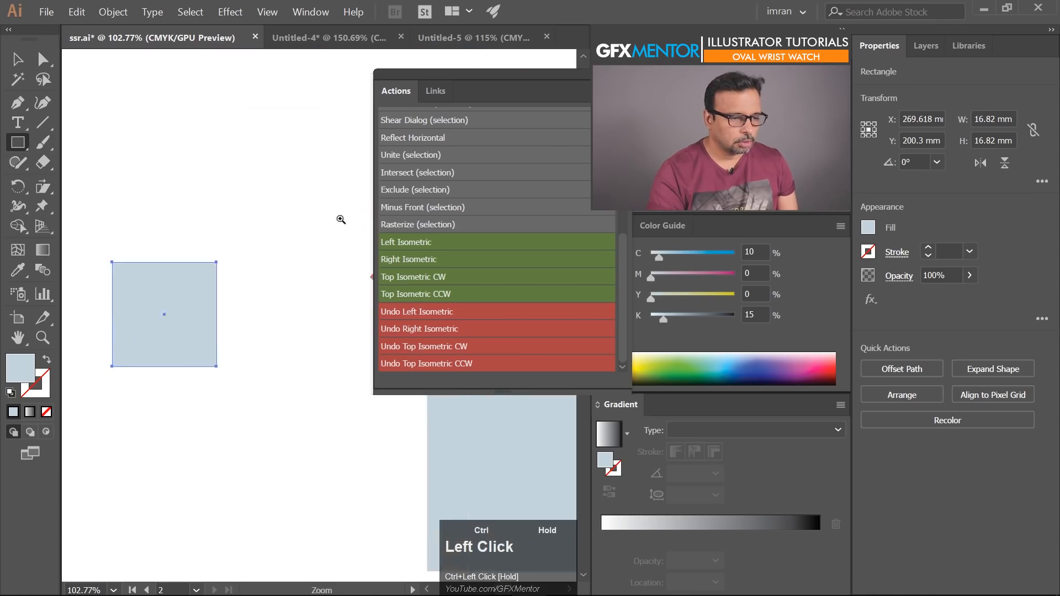
Recolor the square brown with C 10, M 44, Y 61, K 41.
left_click(695, 276)
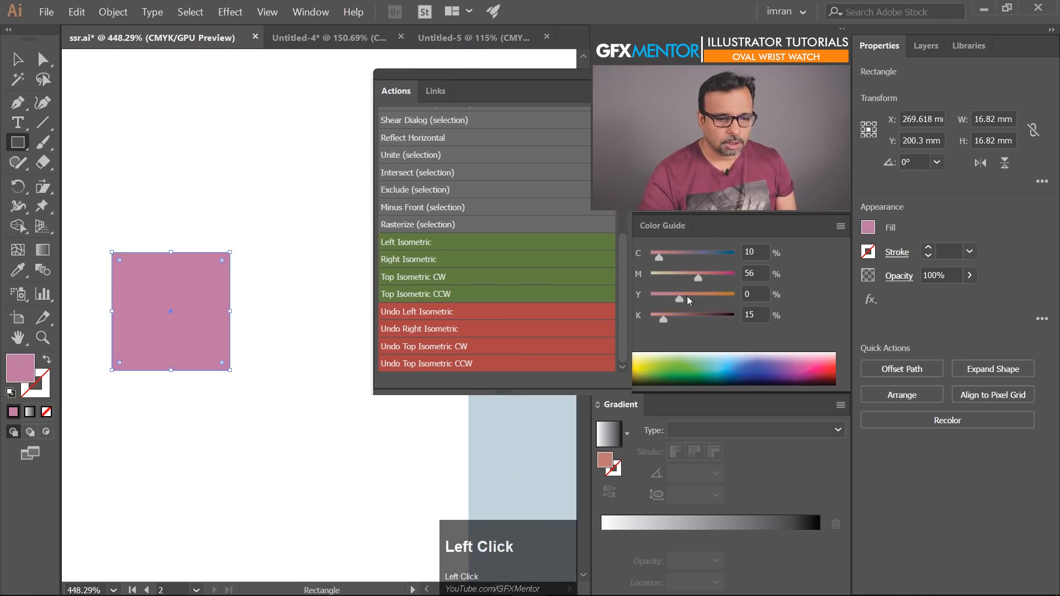
left_click(655, 319)
left_click(698, 318)
left_click(677, 320)
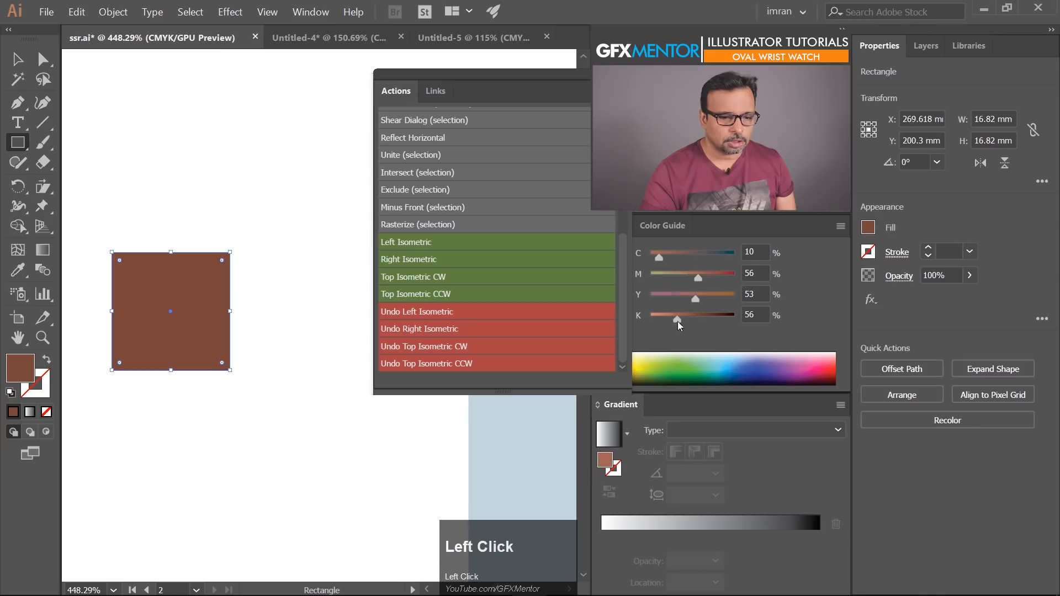
left_click(674, 320)
left_click(697, 296)
left_click_drag(698, 274, 698, 296)
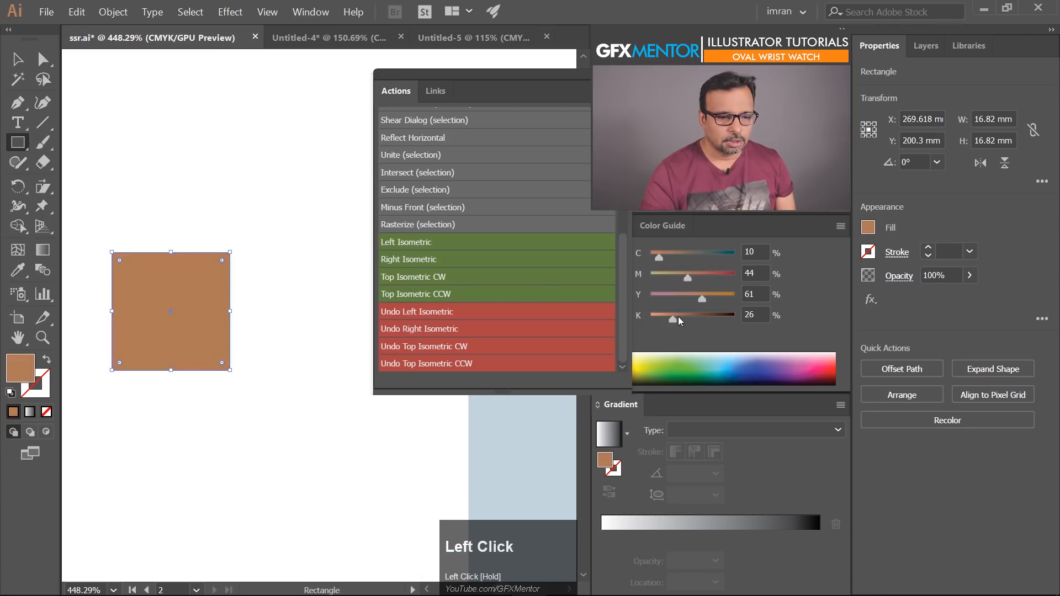
left_click(684, 317)
Make two narrow upright panes from a copy of the brown square and center them on it, about 14.5 by 14.8 mm overall.
left_click(17, 58)
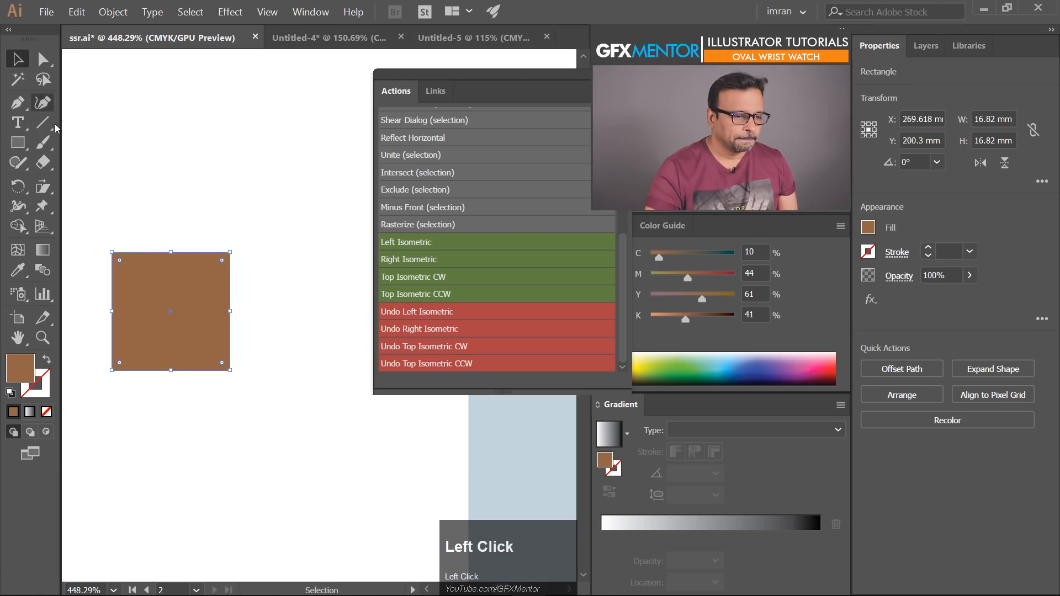
key("alt")
left_click_drag(179, 307, 170, 166)
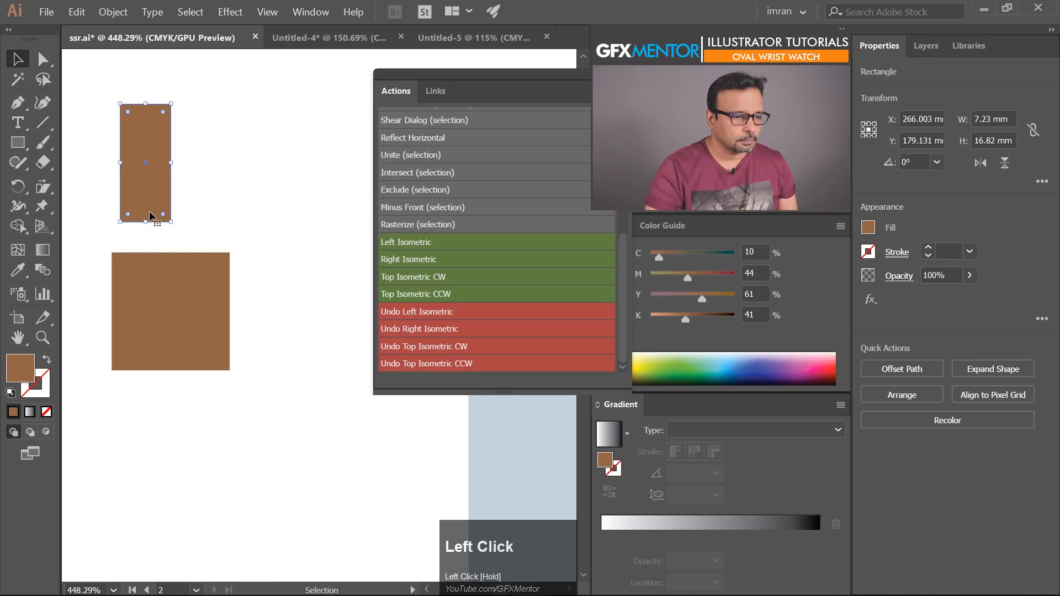
left_click_drag(146, 221, 211, 190)
left_click(267, 137)
left_click_drag(267, 135, 116, 193)
left_click_drag(198, 161, 220, 313)
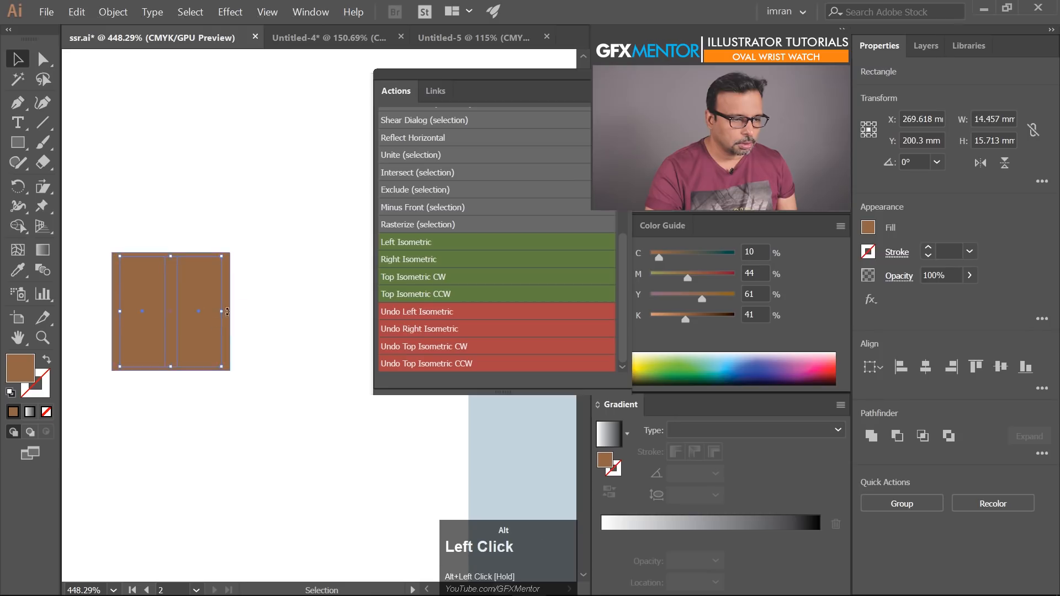
left_click_drag(172, 257, 172, 261)
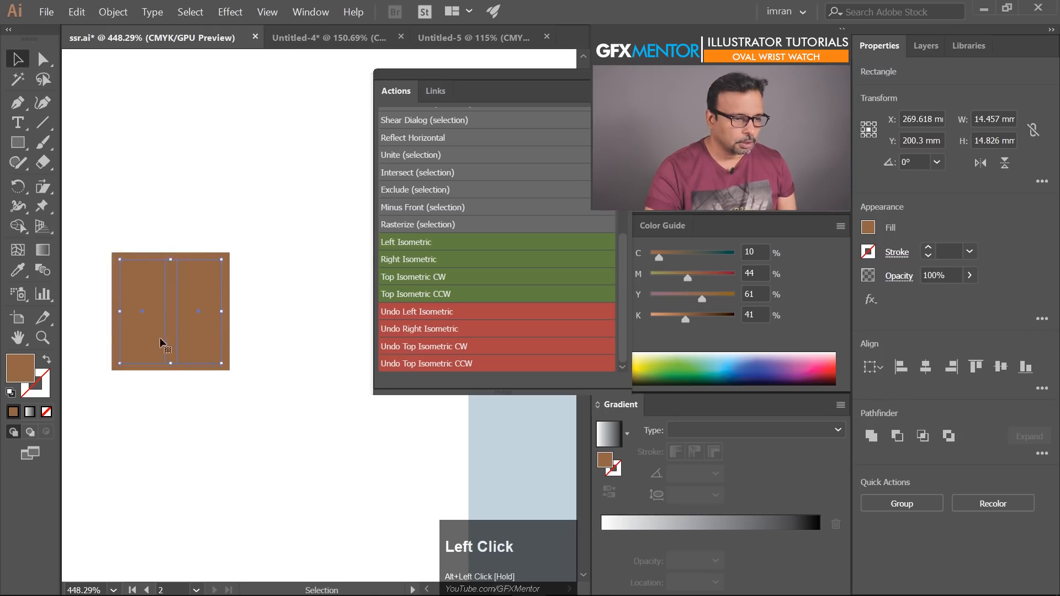
Recolor both panes light blue with C 47, M 6, Y 5, K 0 and move them above the brown square.
left_click(659, 316)
left_click(653, 275)
left_click(726, 369)
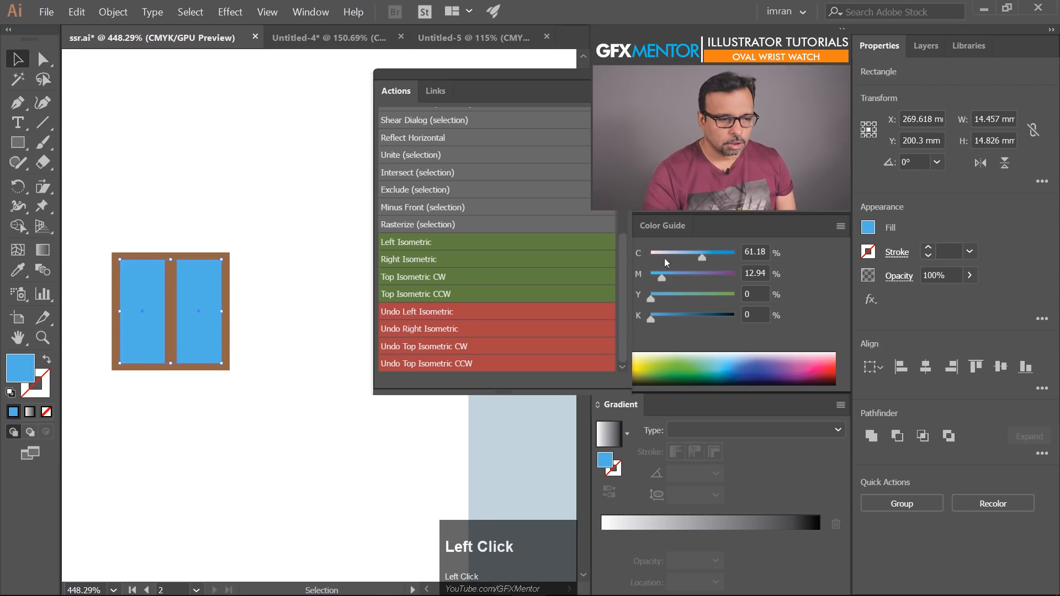
left_click(678, 257)
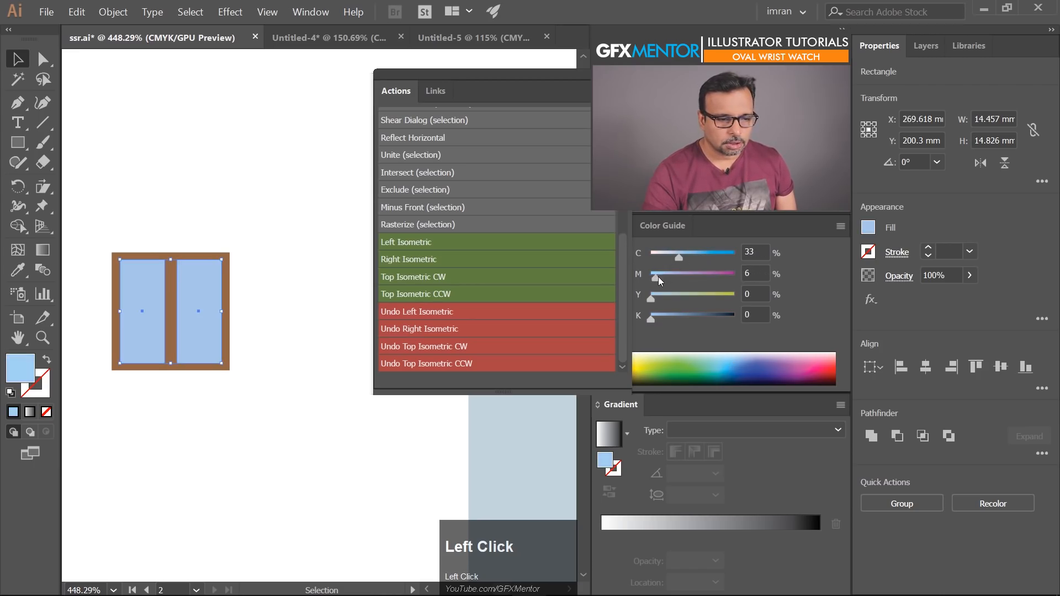
left_click(672, 258)
left_click_drag(195, 293, 240, 172)
left_click(690, 257)
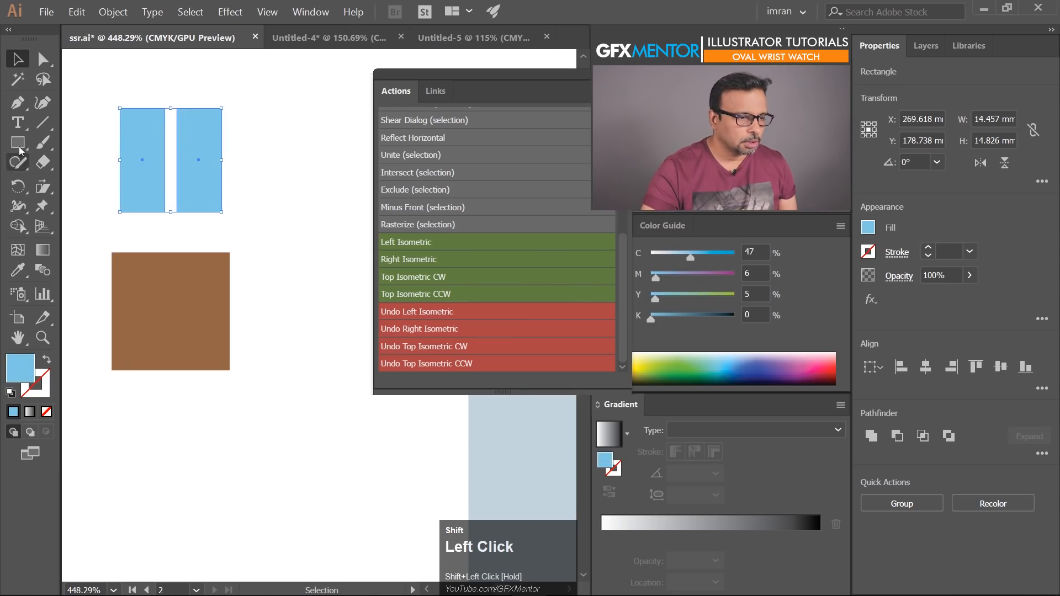
Draw two slanted, curved, tapering reflection streaks across both panes with the Pen tool.
left_click(22, 113, "shift")
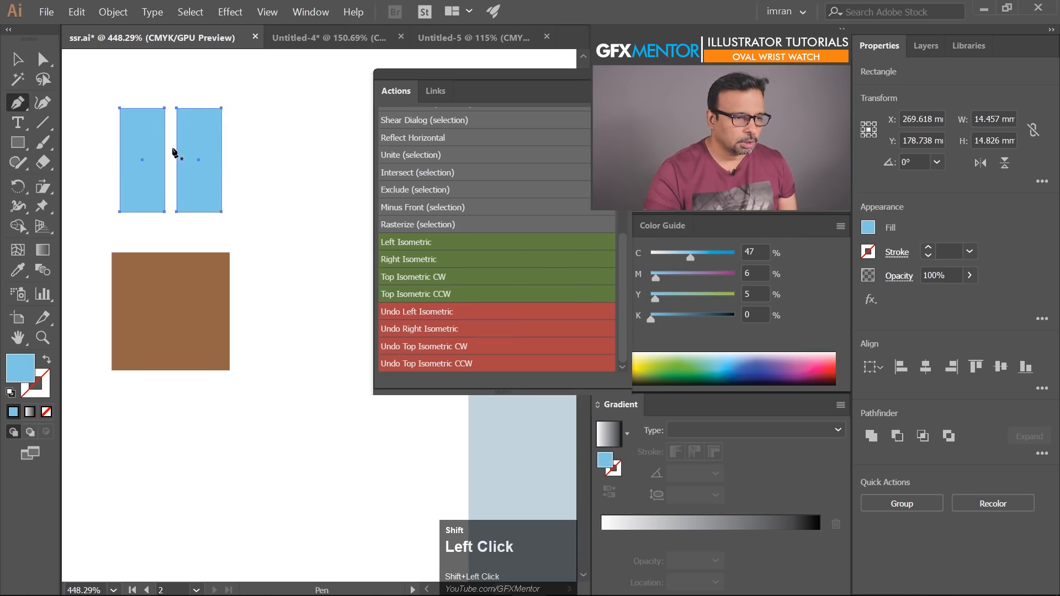
left_click(102, 160)
left_click_drag(258, 102, 316, 88)
left_click(257, 103)
mouse_move(88, 184)
left_mouse_down()
mouse_move(88, 199)
mouse_move(92, 184)
left_mouse_up()
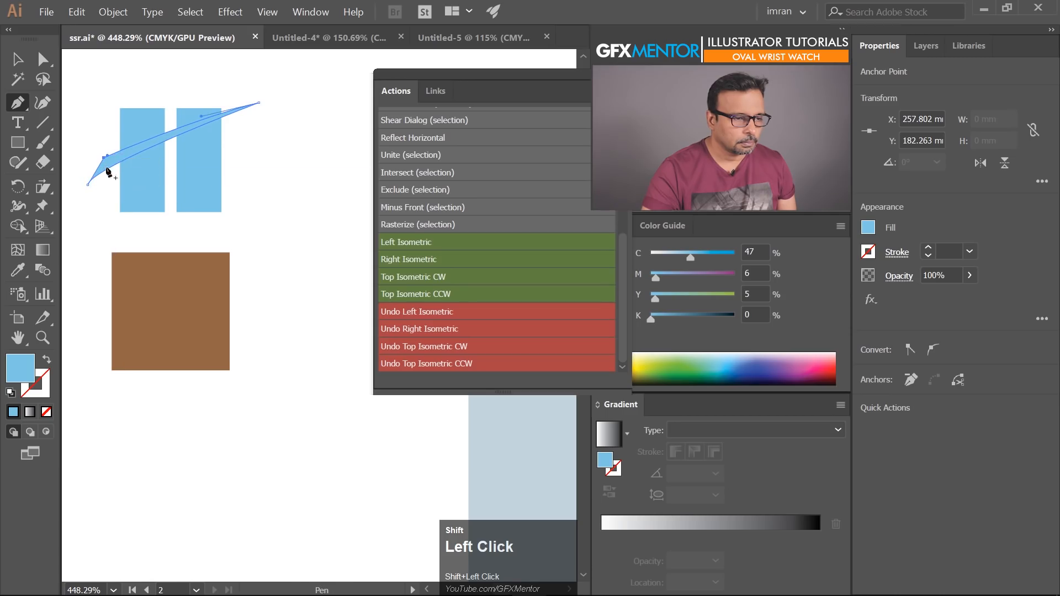
left_click(104, 204)
left_click_drag(278, 143, 278, 145)
left_click(235, 148)
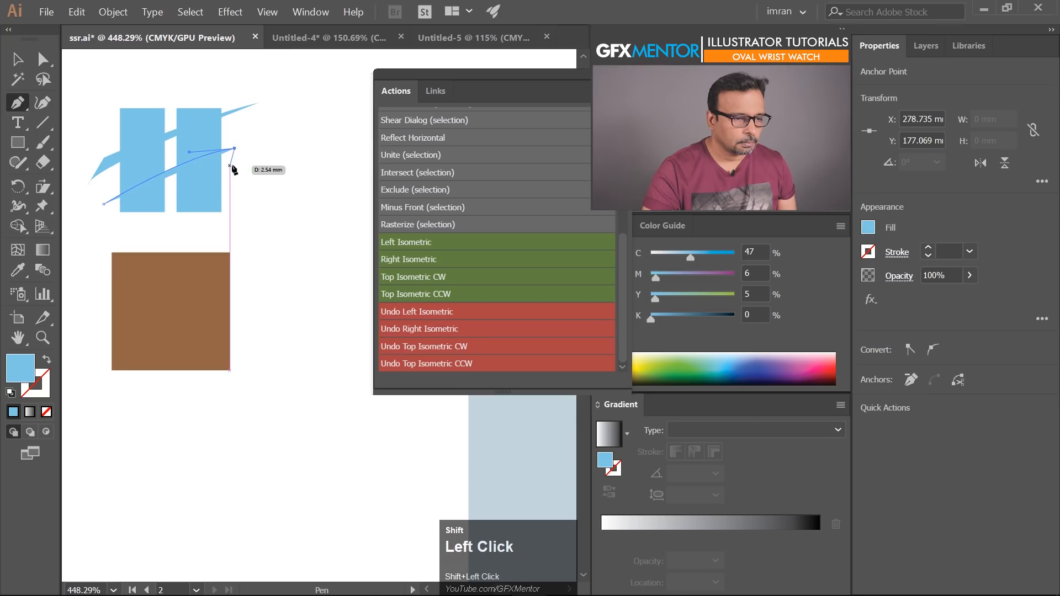
mouse_move(106, 223)
left_mouse_down()
mouse_move(98, 243)
mouse_move(104, 213)
left_mouse_up()
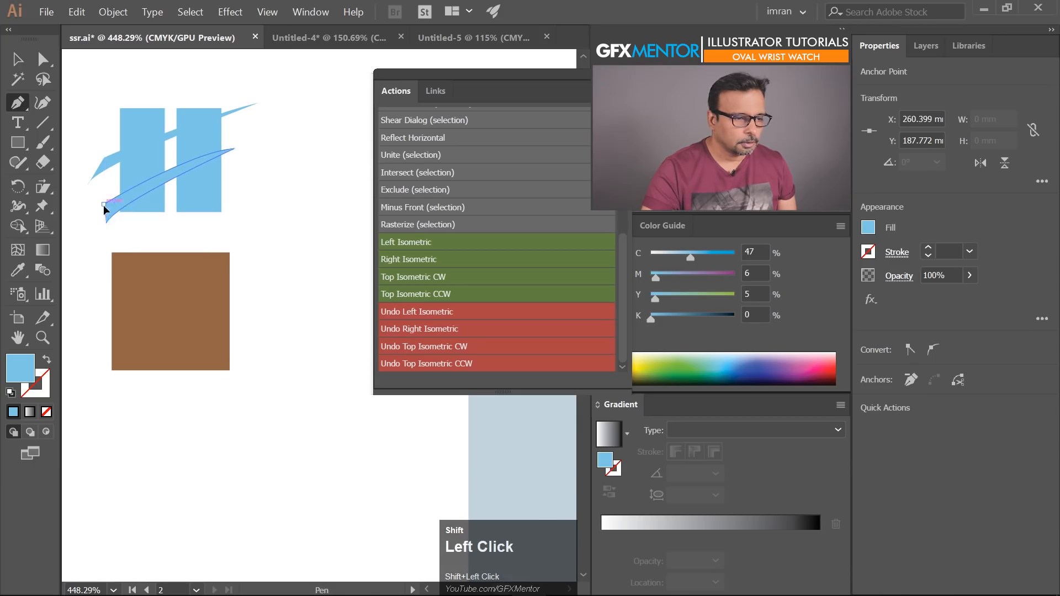
Recolor both reflection streaks pale blue with C 21, M 6, Y 5, K 0.
key("v")
left_click_drag(72, 130, 114, 223)
left_click_drag(673, 254, 667, 257)
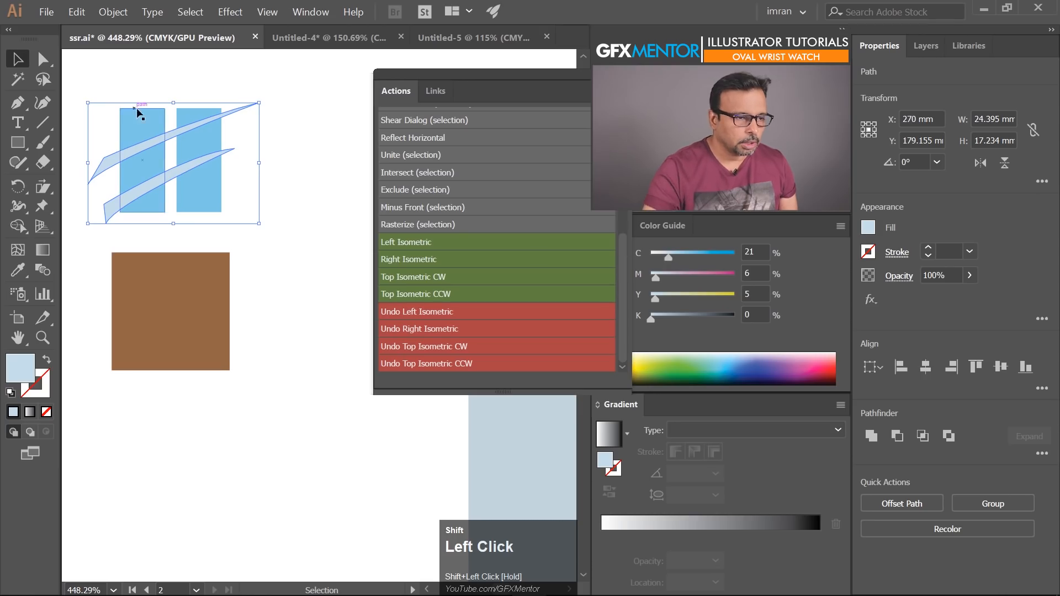
Trim the streak parts outside and between the panes with Shape Builder, and delete the leftover fragment beside them.
left_click_drag(242, 199, 244, 202)
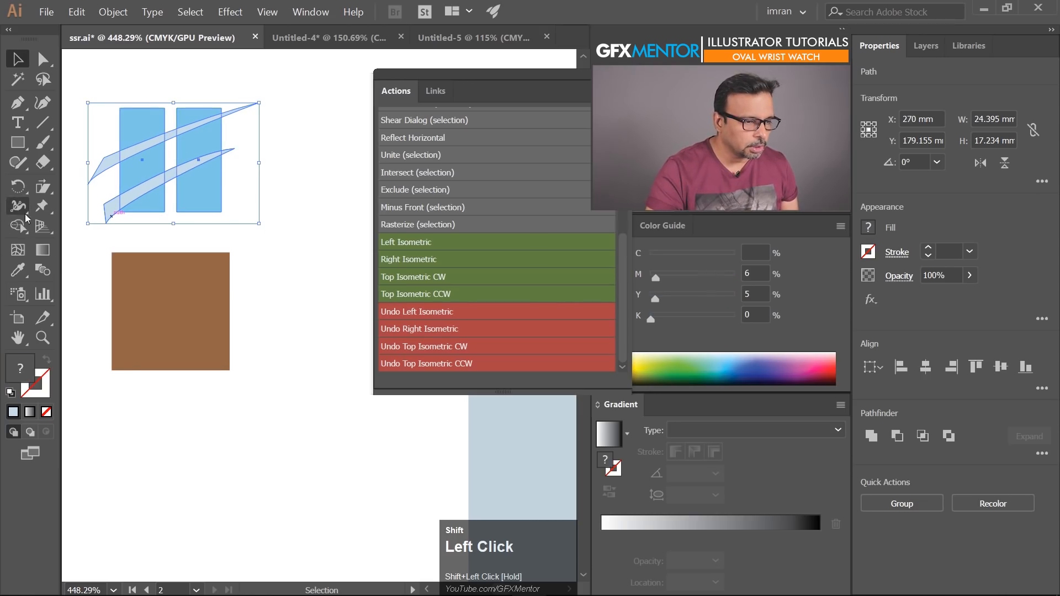
left_click(18, 226)
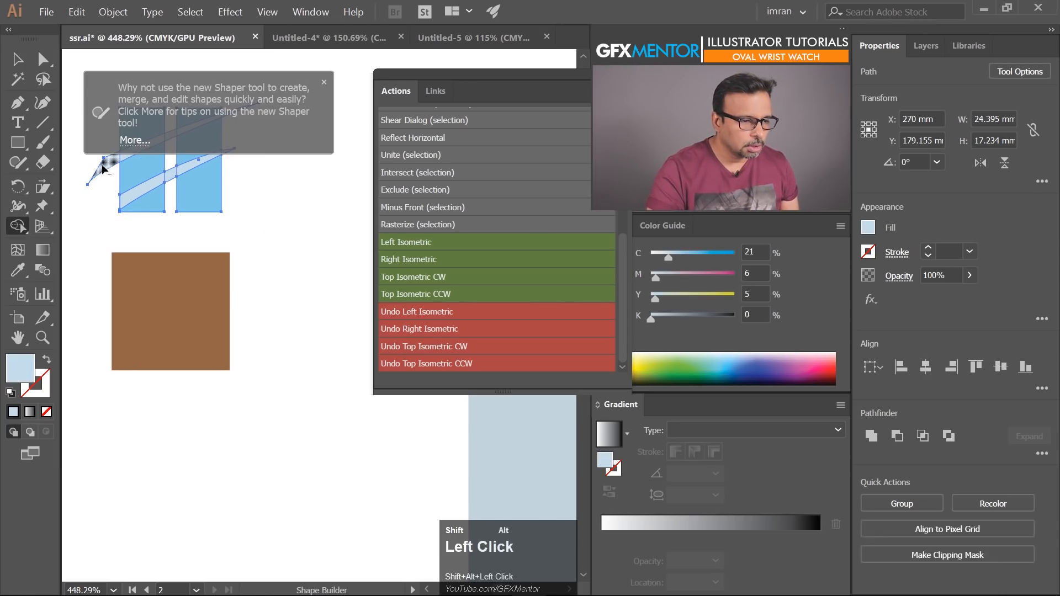
left_click_drag(178, 192, 209, 301)
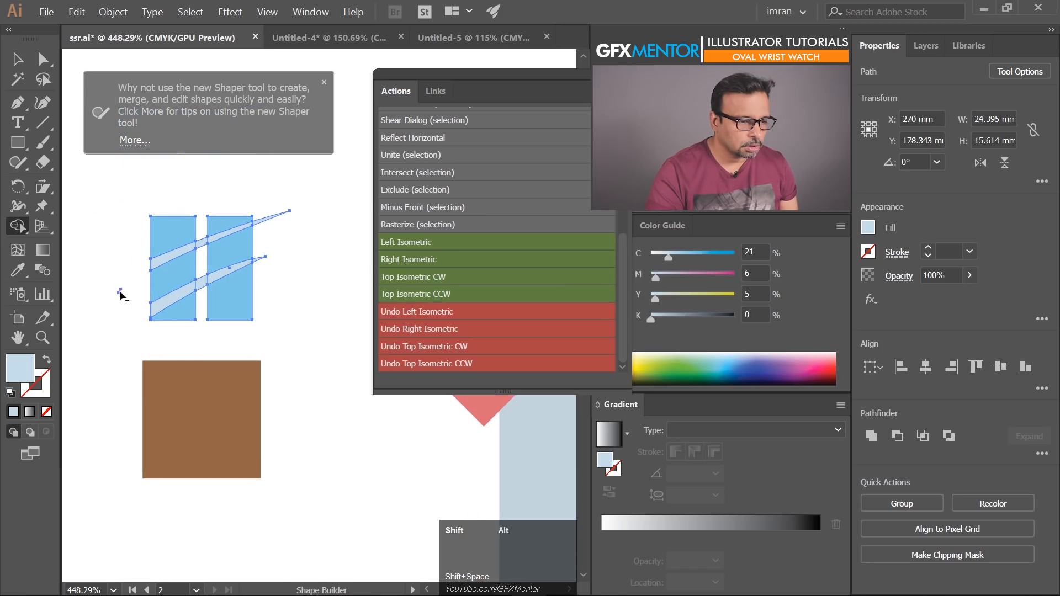
left_click(202, 280, "alt+shift")
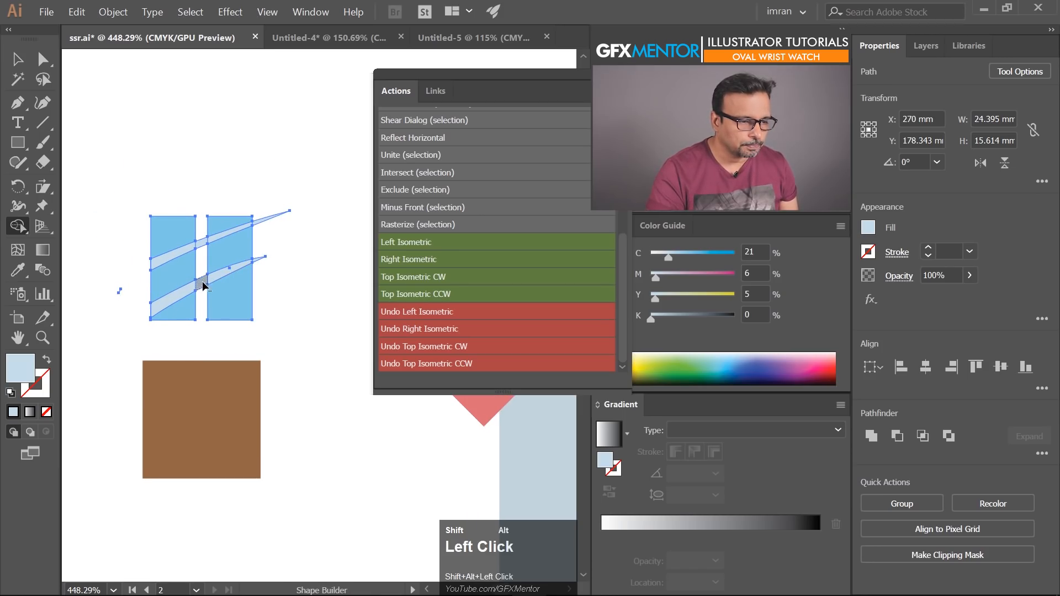
left_click(201, 243, "alt+shift")
left_click(260, 260, "alt+shift")
left_click(23, 65)
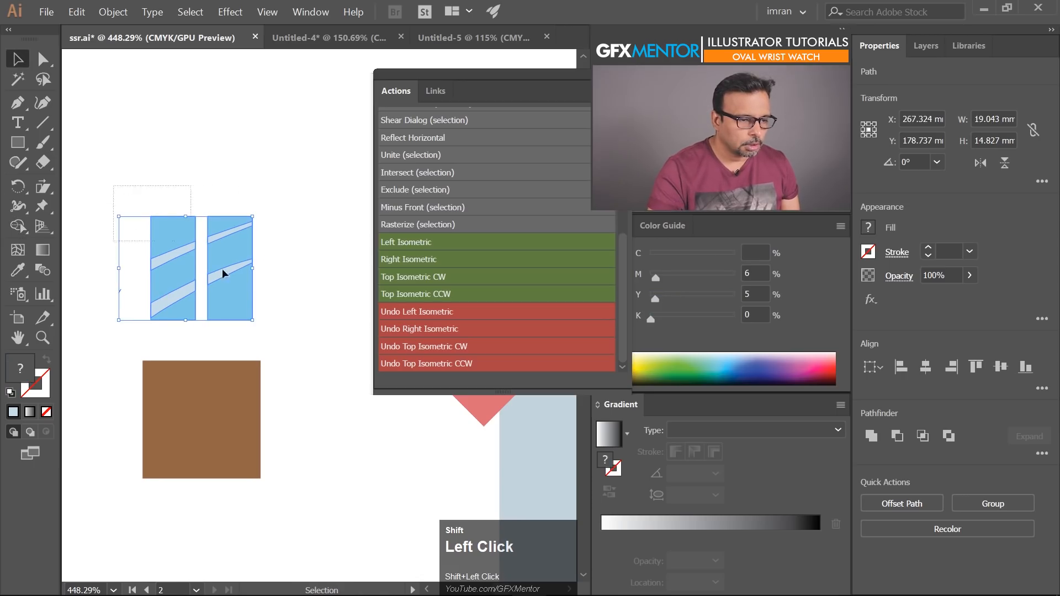
left_click_drag(137, 327, 141, 330)
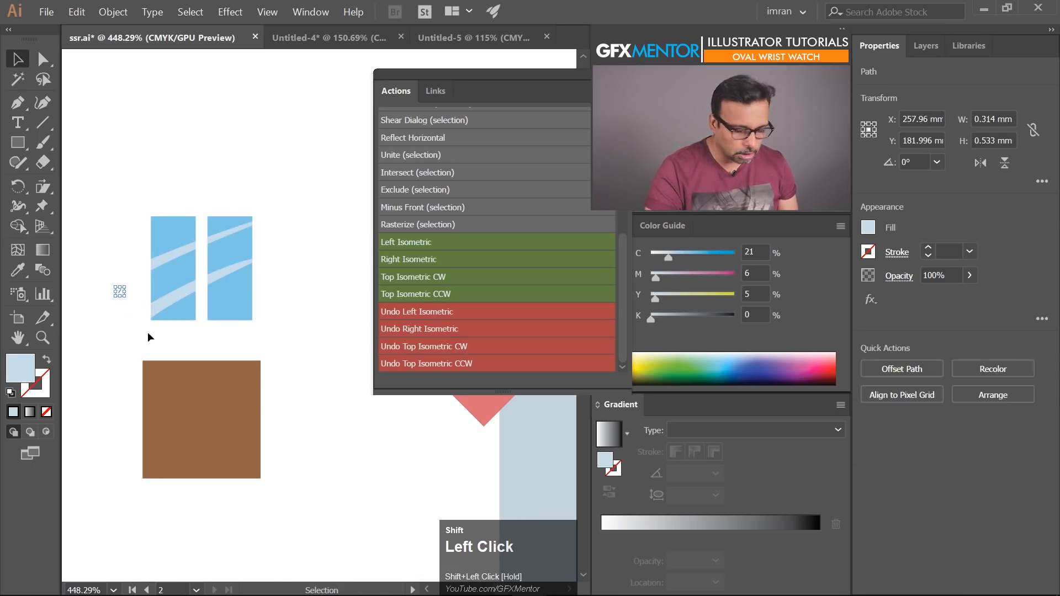
key("shift+Delete")
Group the panes with their streaks and place the group on the brown square to complete the window.
left_click_drag(123, 223, 260, 318)
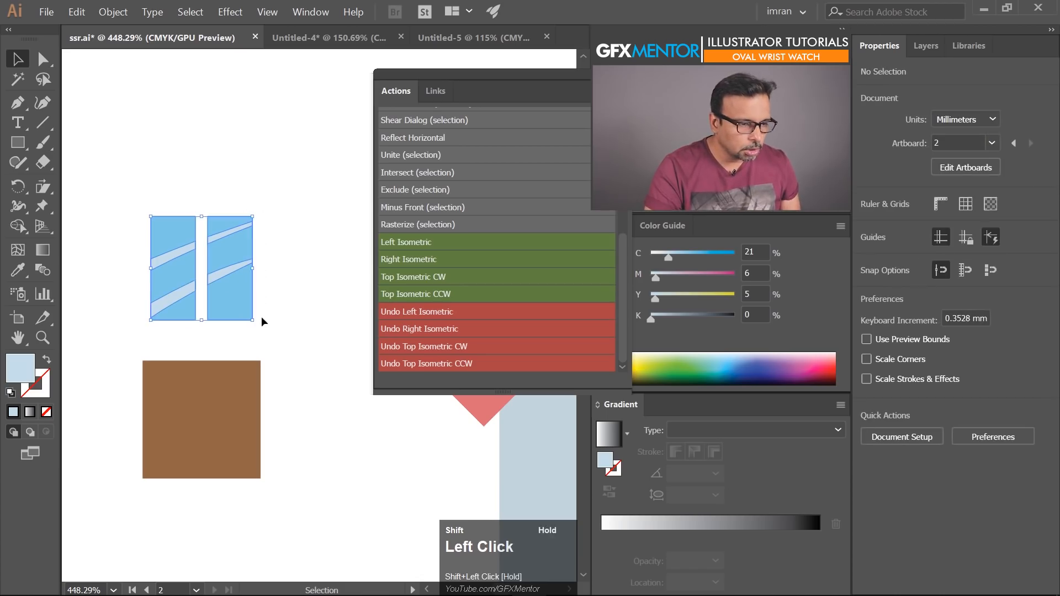
key("ctrl+shift+g")
left_click_drag(229, 254, 268, 284)
left_click(284, 412)
Scale the window down to about 12.8 mm square and place it on the left side of the house front below the roof.
left_click_drag(289, 233, 180, 321)
left_click_drag(274, 260, 167, 298)
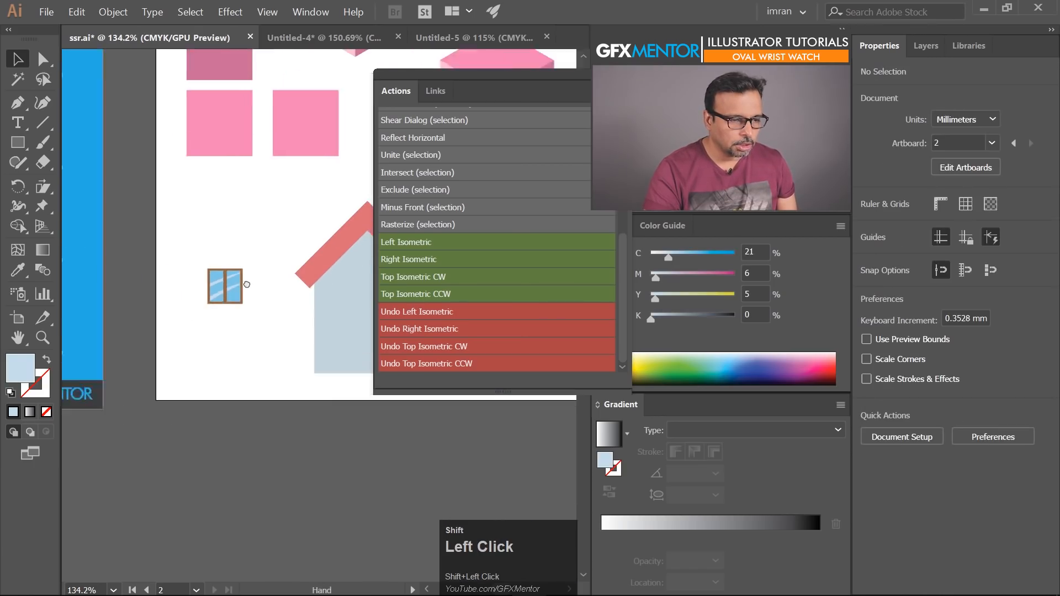
left_click_drag(158, 338, 422, 276)
left_click_drag(295, 337, 222, 279)
left_click_drag(165, 296, 279, 295)
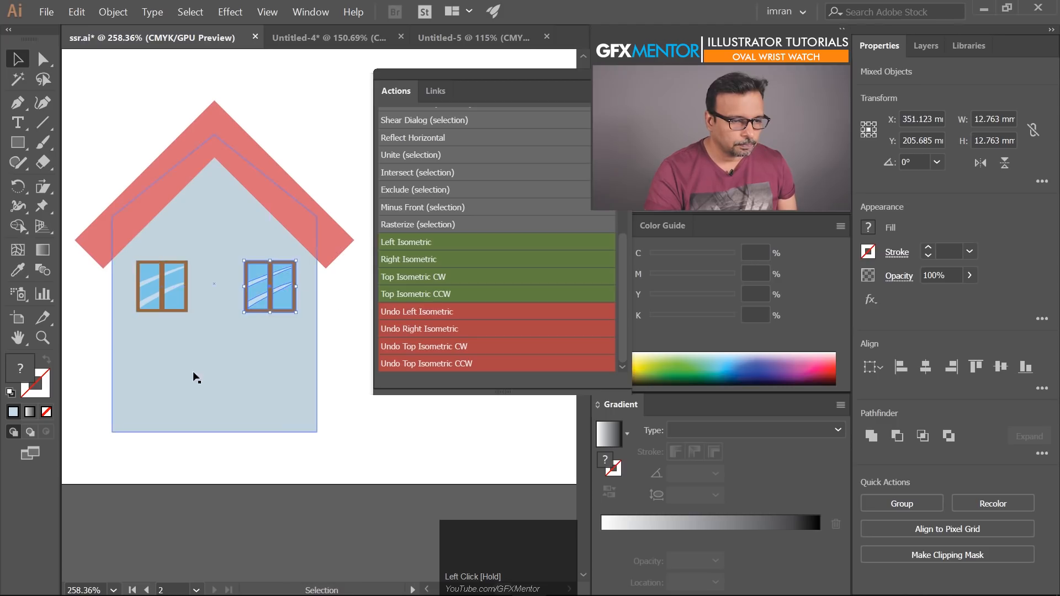
left_click(340, 325)
left_click(266, 284)
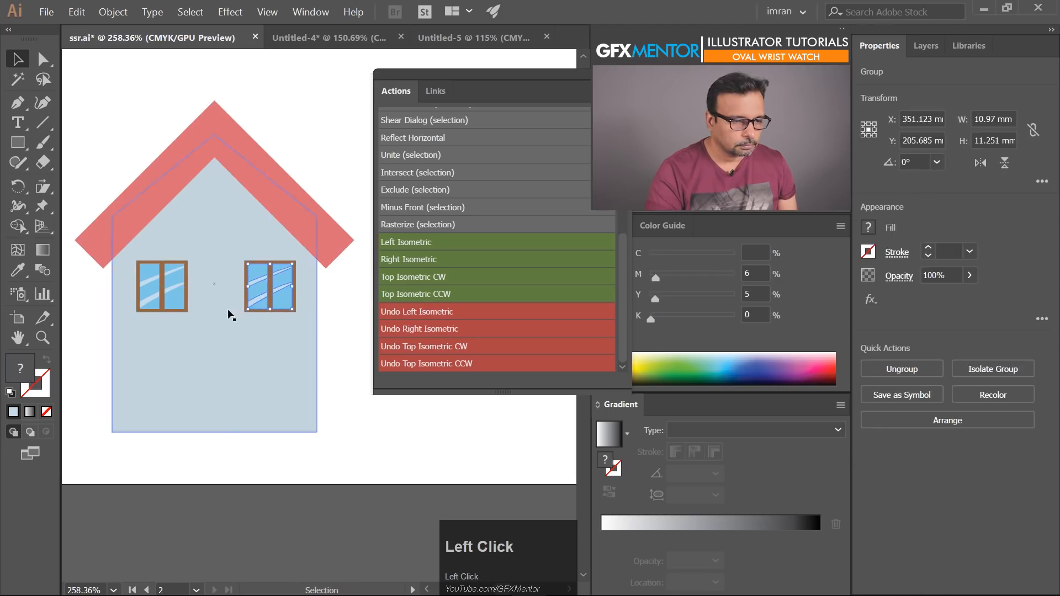
left_click(345, 311)
key("space")
left_click_drag(251, 350, 260, 331)
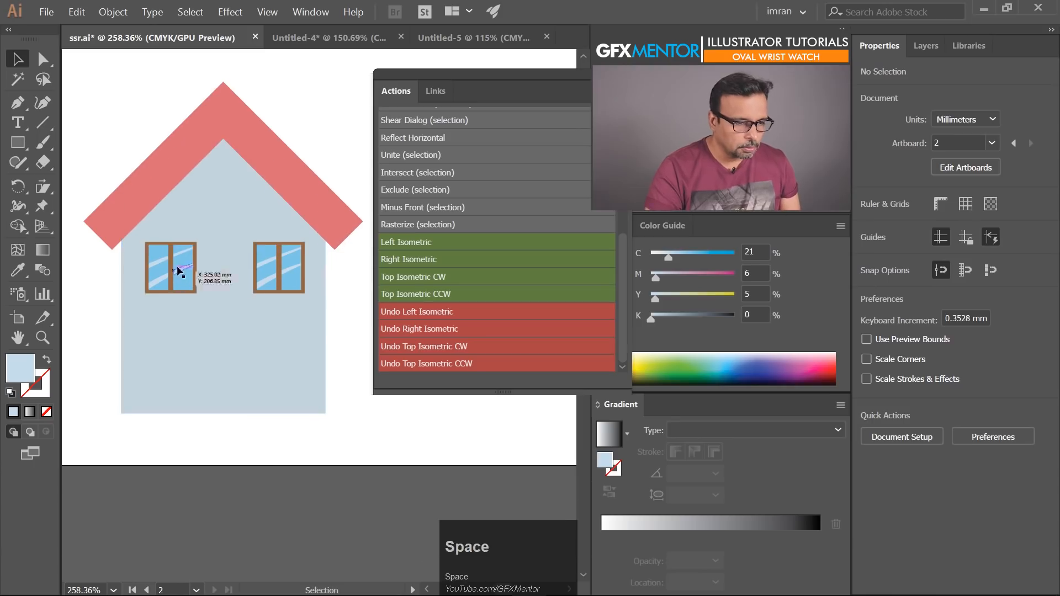
key("ctrl+z")
key("ctrl+z")
Group the window's frame with its glass and place a copy level with it on the right side of the house front.
left_click(95, 372)
left_click(168, 291)
key("ctrl+g")
left_click_drag(171, 274, 278, 278)
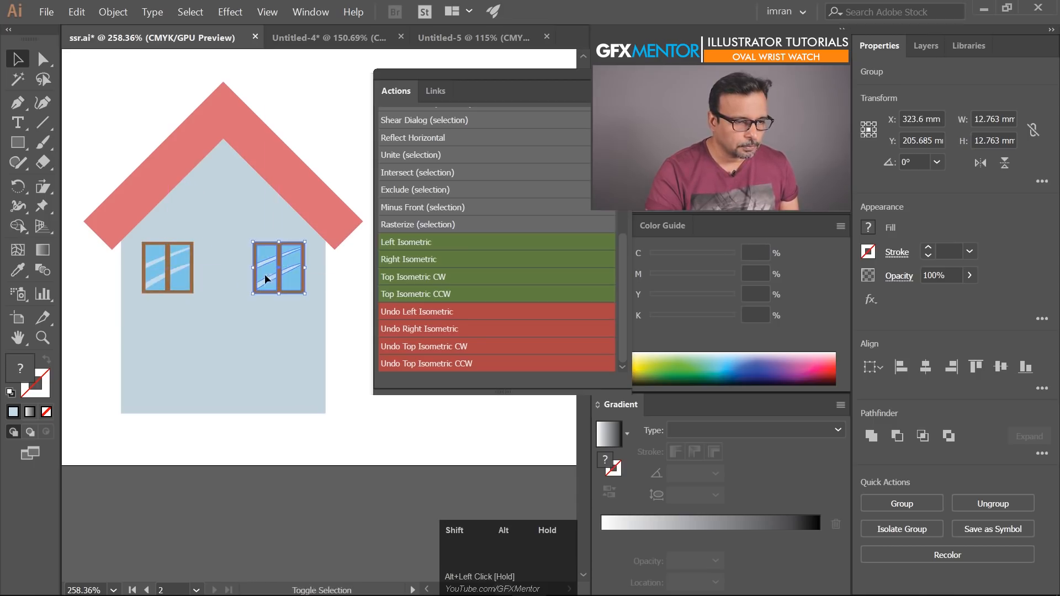
Draw a door about 12.2 by 23.4 mm at the base of the house front and fill it with the window frame's brown.
left_click(348, 303)
key("space")
mouse_move(274, 362)
left_mouse_down()
mouse_move(265, 304)
mouse_move(237, 356)
left_mouse_up()
left_click(18, 143)
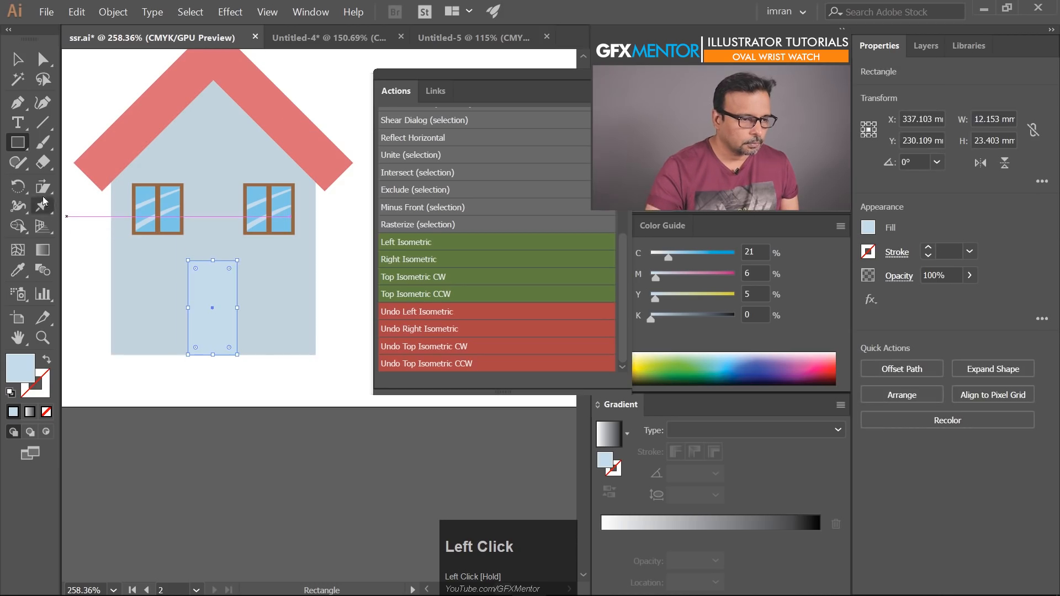
left_click(18, 270)
left_click(181, 186)
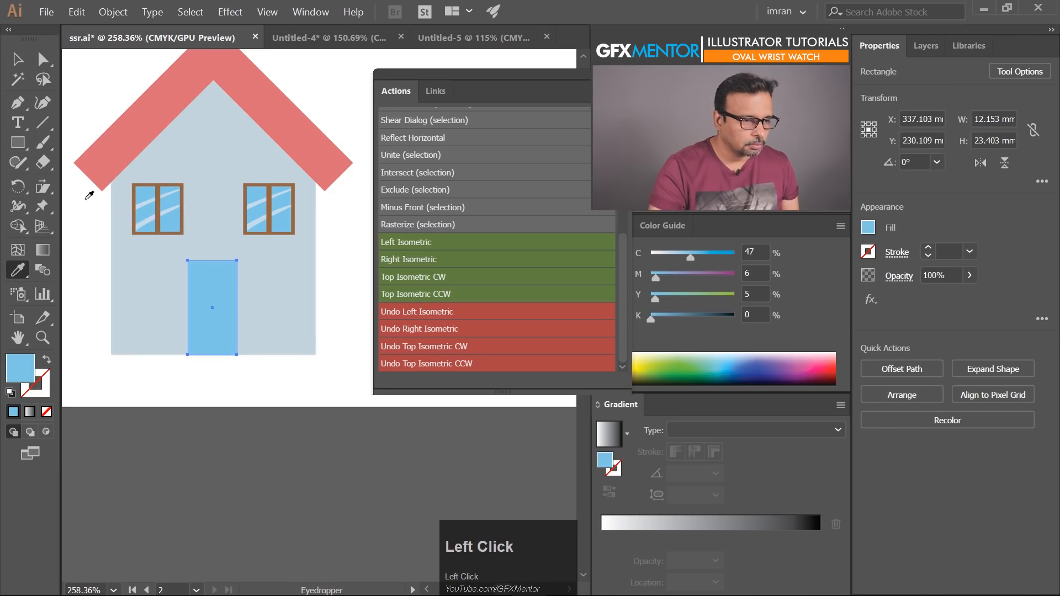
scroll(188, 180, "up", 2)
left_click(186, 186)
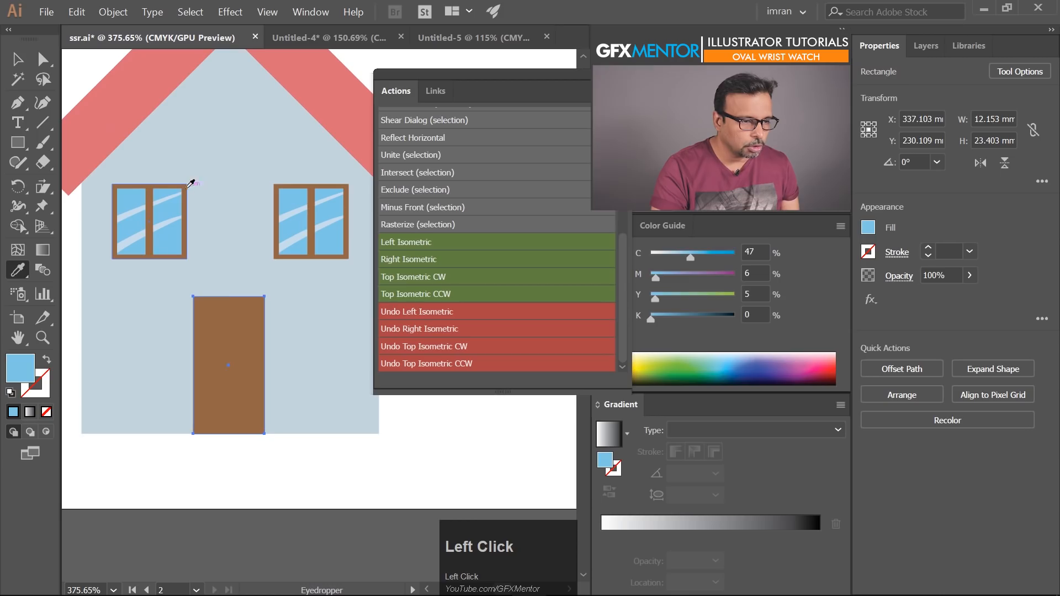
left_click(20, 64)
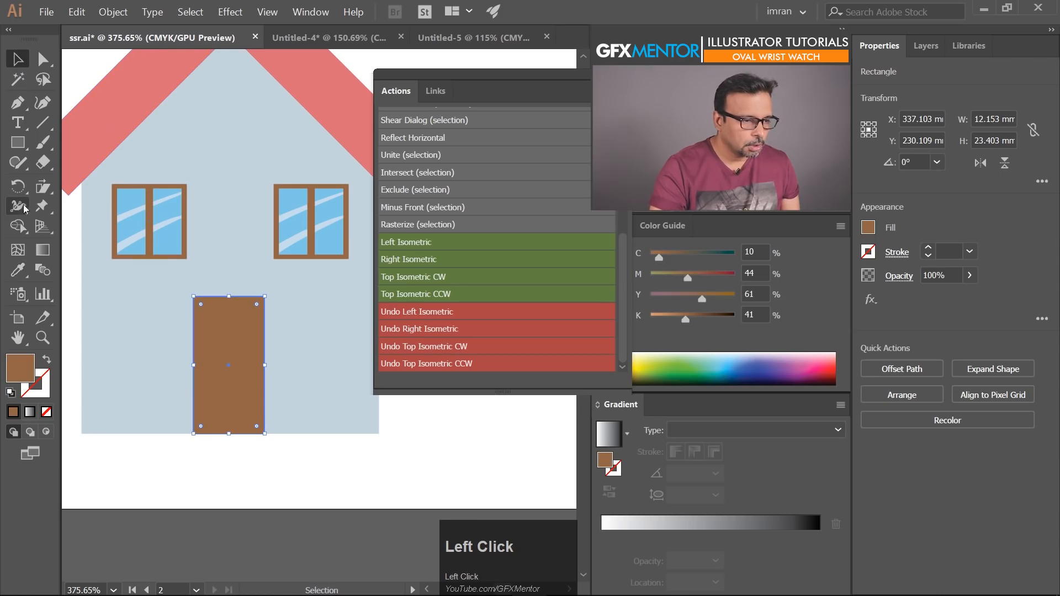
Draw a round knob about 2 mm across near the door's right edge, filled with the door's brown darkened to K 93%.
left_click(22, 147)
left_click(91, 183)
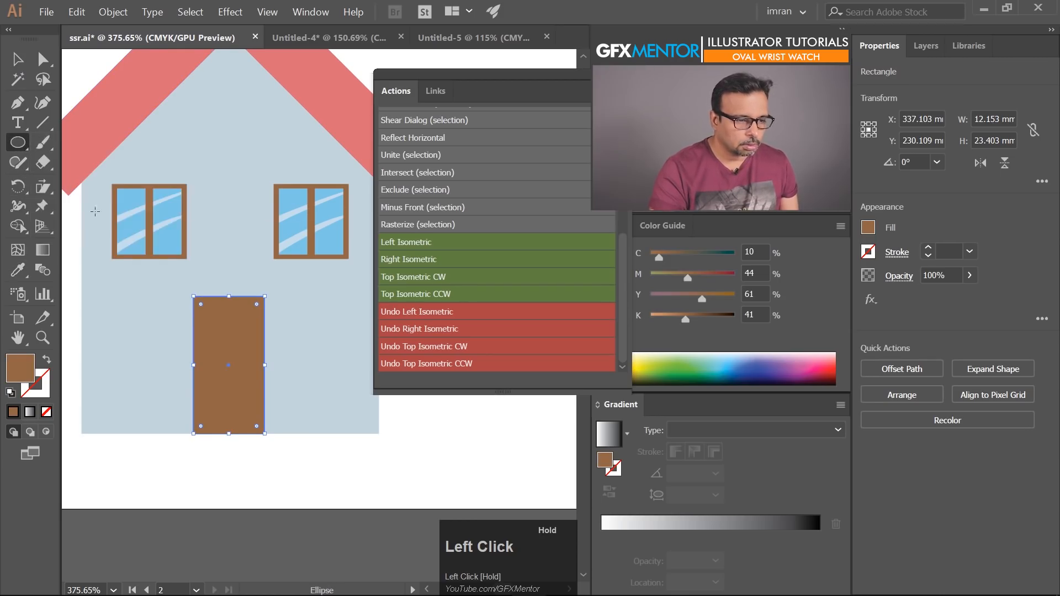
left_click(297, 365, "ctrl")
left_click_drag(246, 362, 258, 374)
left_click(709, 315)
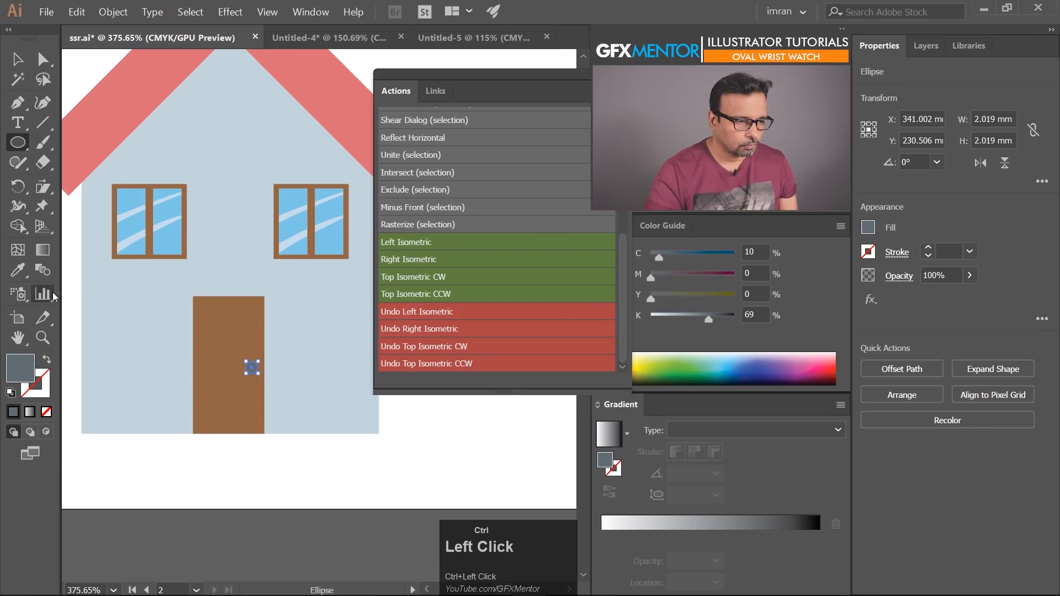
left_click(17, 270)
left_click(232, 316)
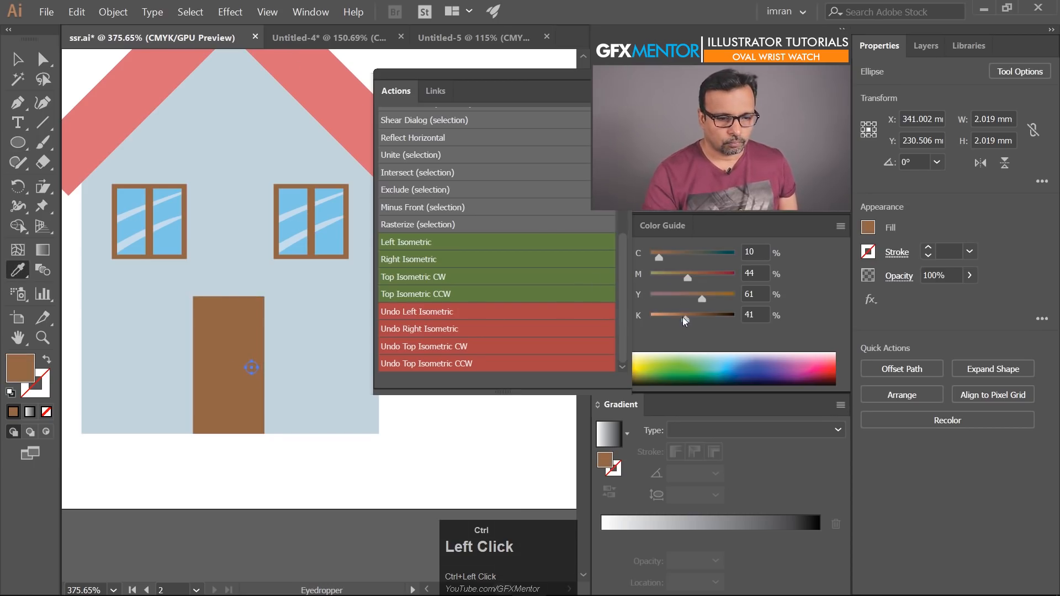
left_click_drag(685, 318, 729, 316)
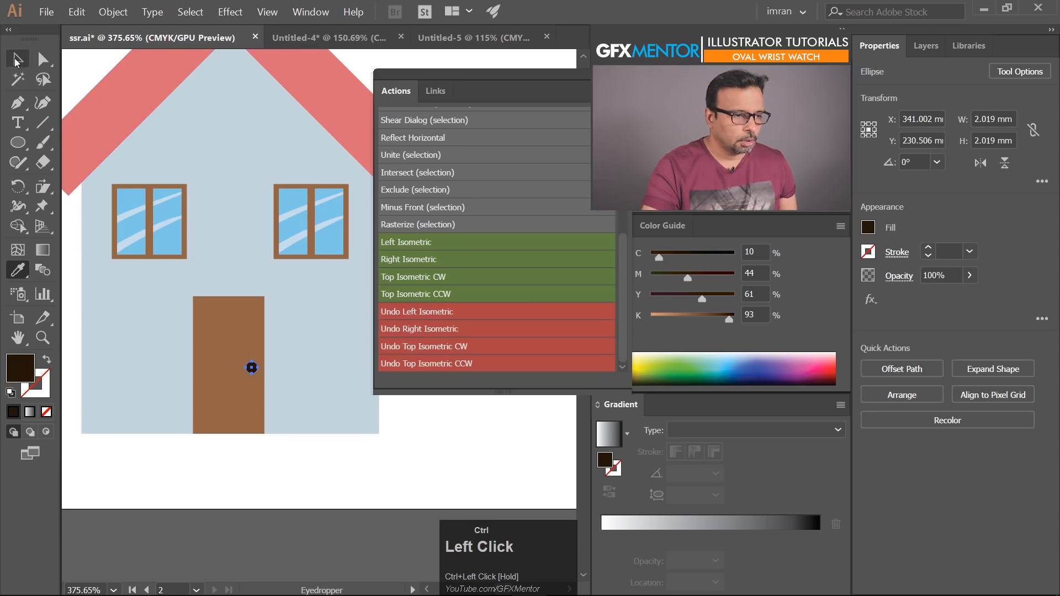
Group all parts of the house and shift the group slightly up and to the right.
left_click(16, 61)
left_click_drag(259, 141, 146, 270)
left_click_drag(211, 192, 178, 299)
left_click_drag(127, 202, 284, 359)
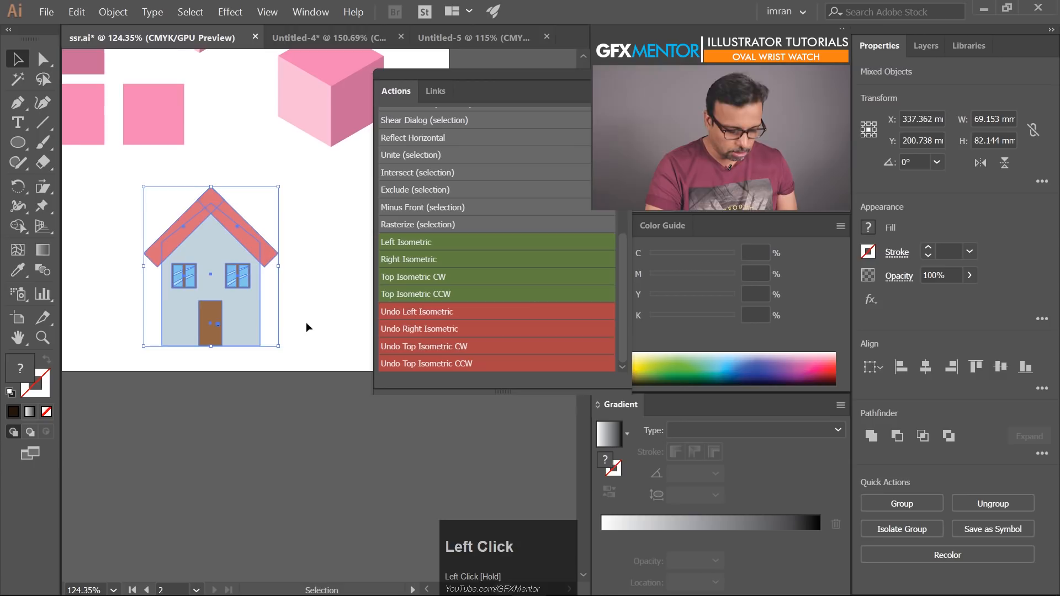
key("ctrl+g")
left_click(311, 214)
mouse_move(223, 250)
left_mouse_down()
mouse_move(218, 241)
mouse_move(234, 243)
left_mouse_up()
left_click(296, 276)
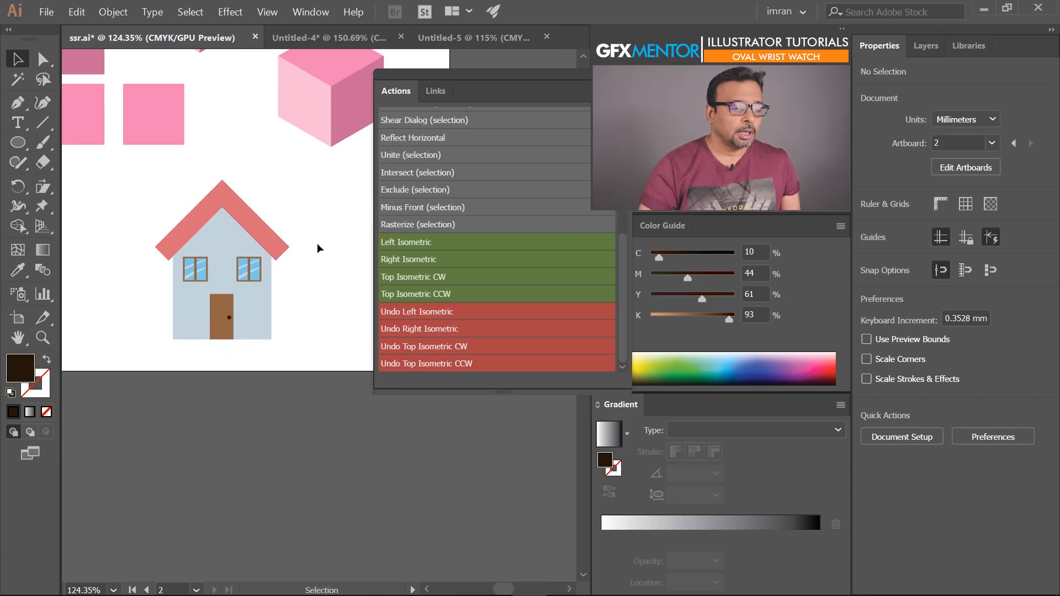
Move the house to the left and open 3D Extrude & Bevel for it with the preview turned on.
left_click_drag(236, 222, 195, 230)
left_click(230, 12)
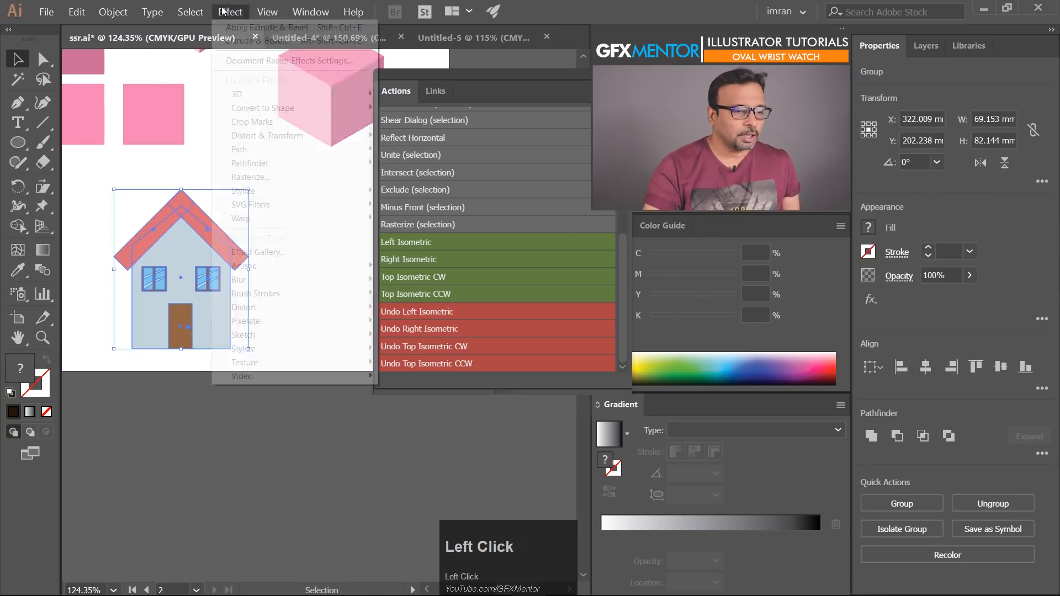
mouse_move(313, 95)
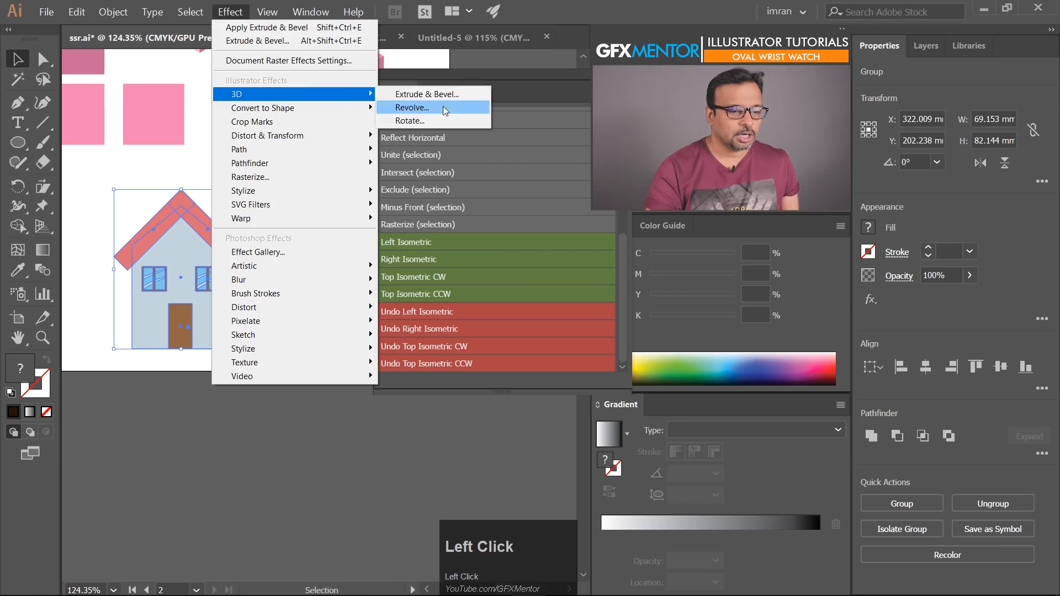
left_click(455, 94)
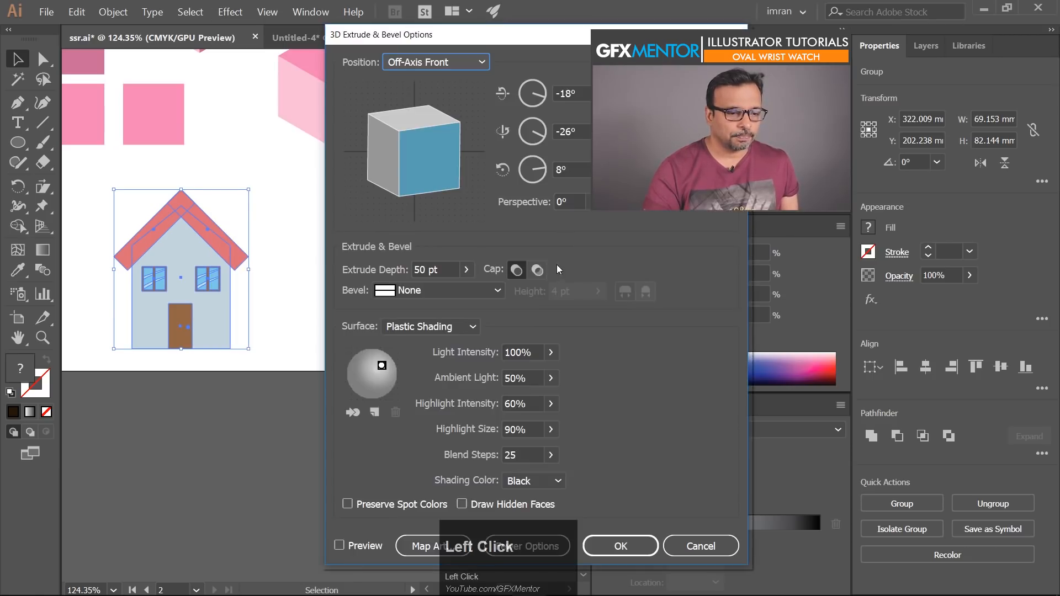
left_click(341, 546)
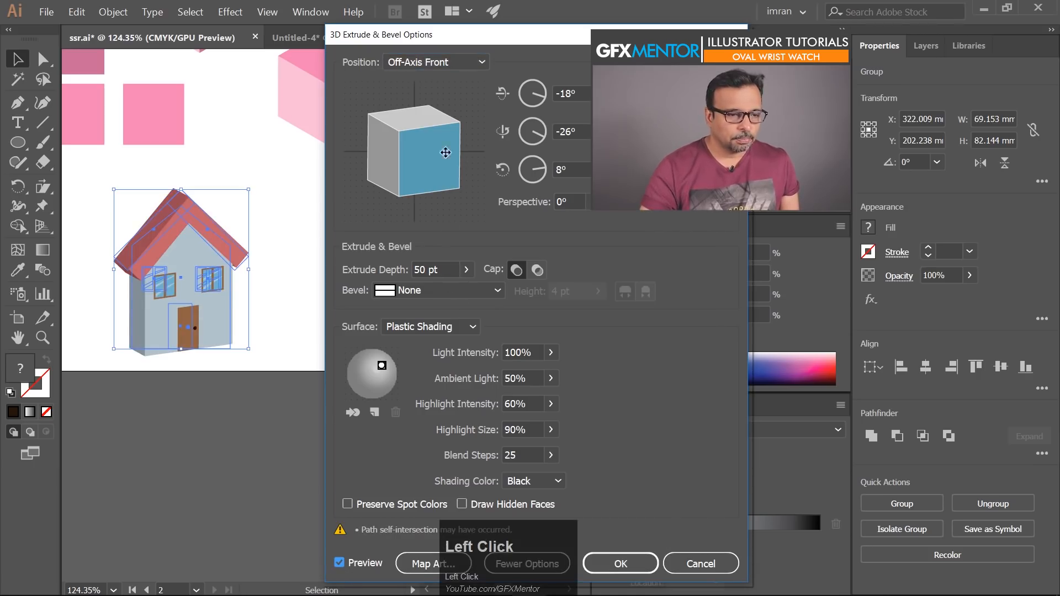
Try the Isometric Left, Isometric Right and Isometric Top positions for the extruded house.
left_click(442, 62)
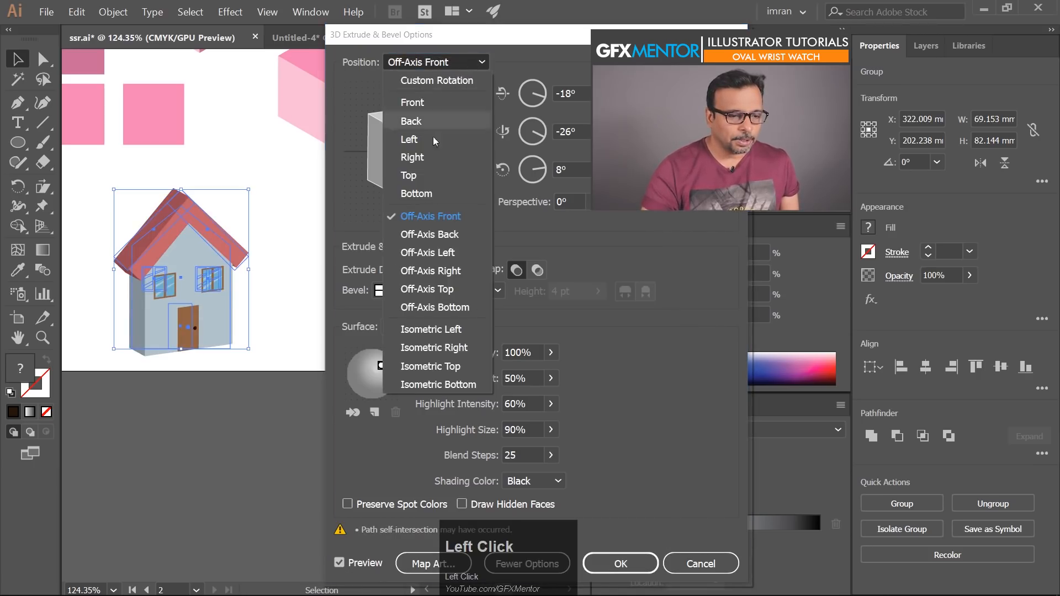
left_click(438, 330)
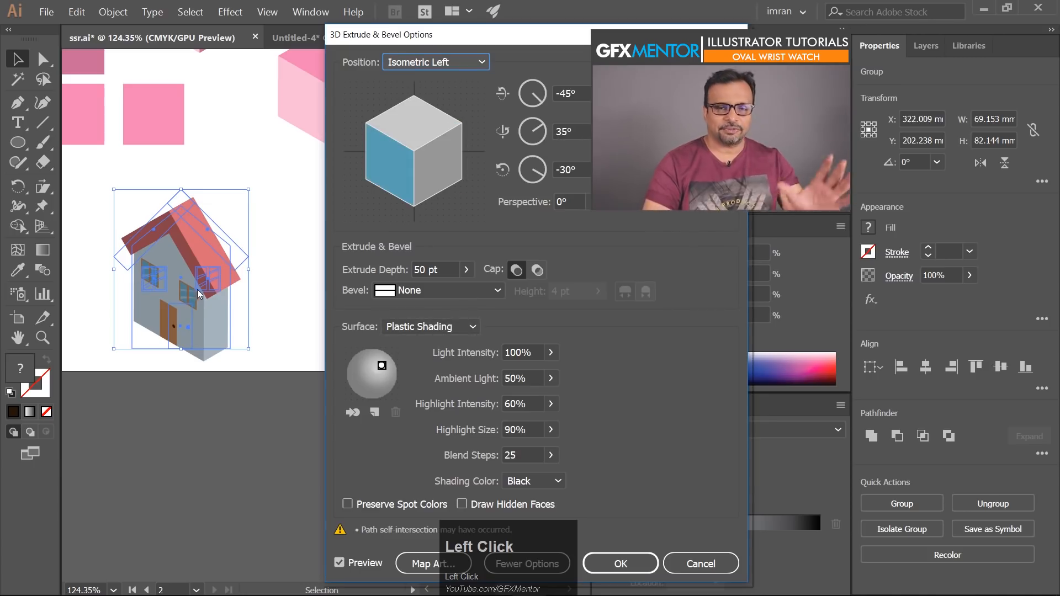
left_click(437, 62)
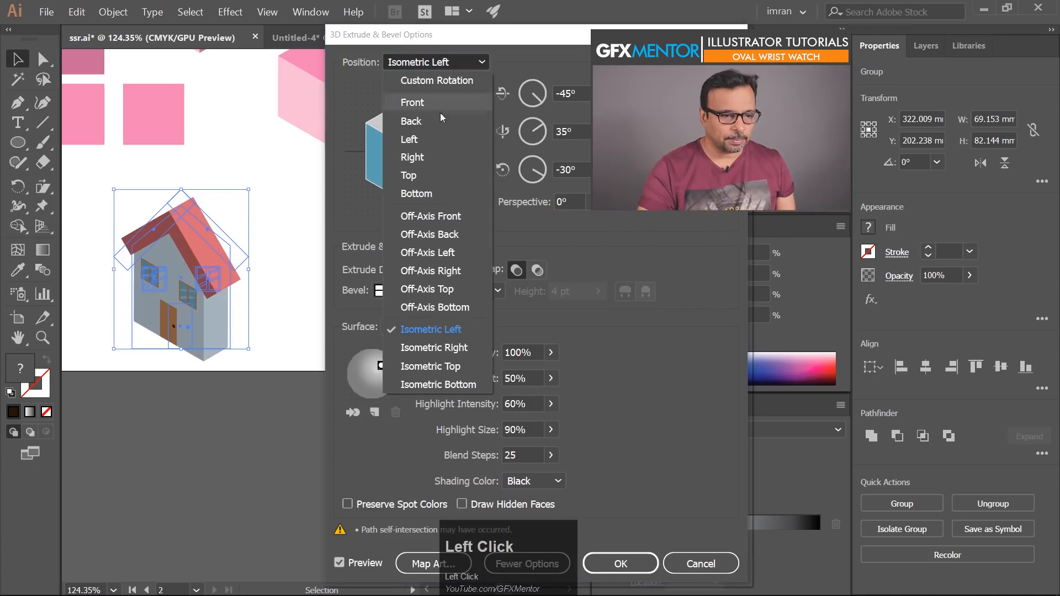
left_click(436, 348)
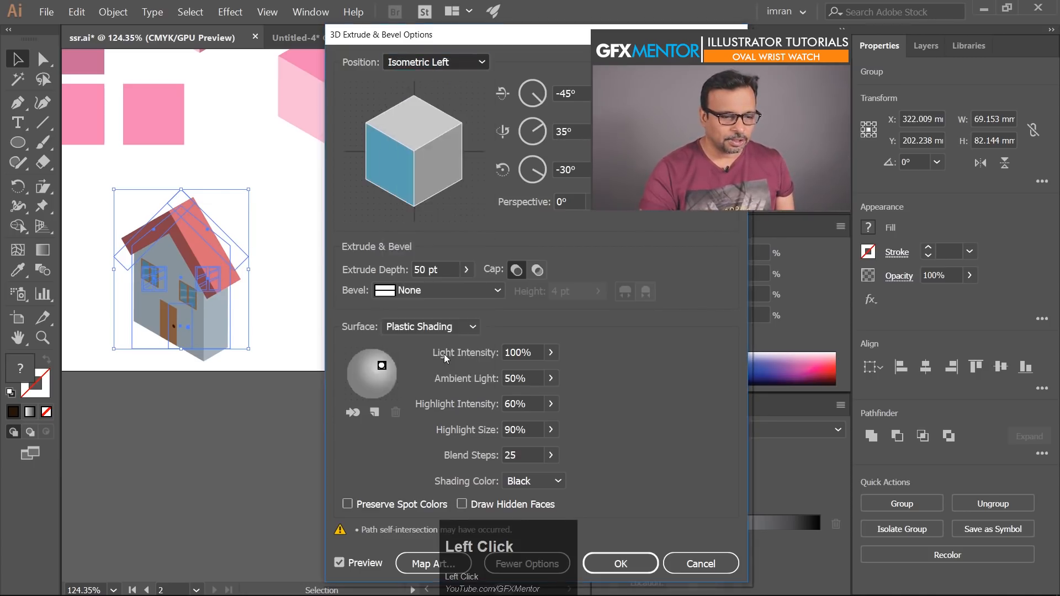
left_click(459, 62)
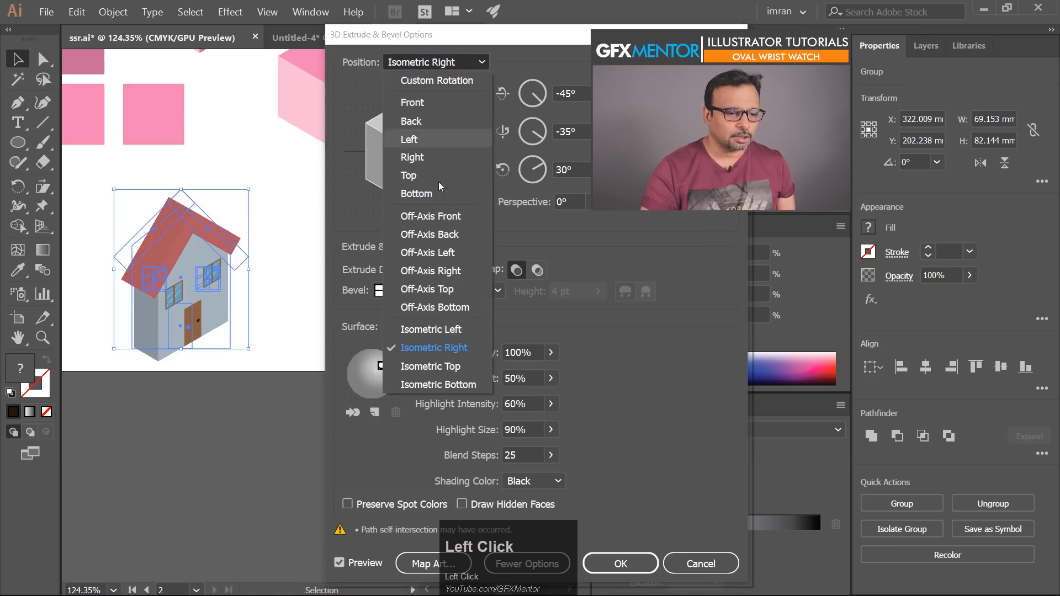
left_click(436, 367)
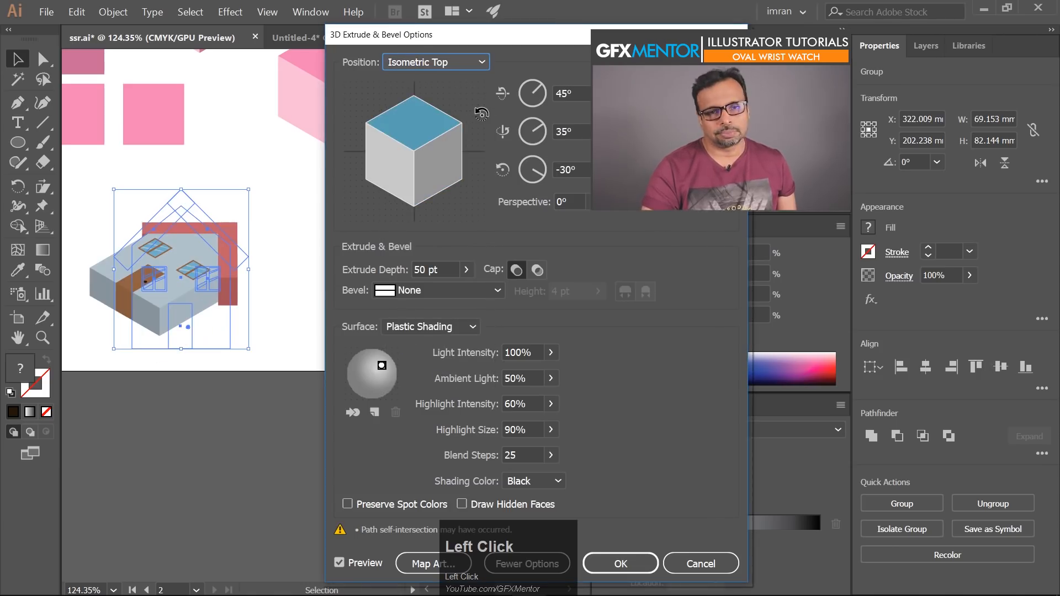
Set the extrusion's position to Isometric Right and its extrude depth to 143 pt.
left_click(442, 63)
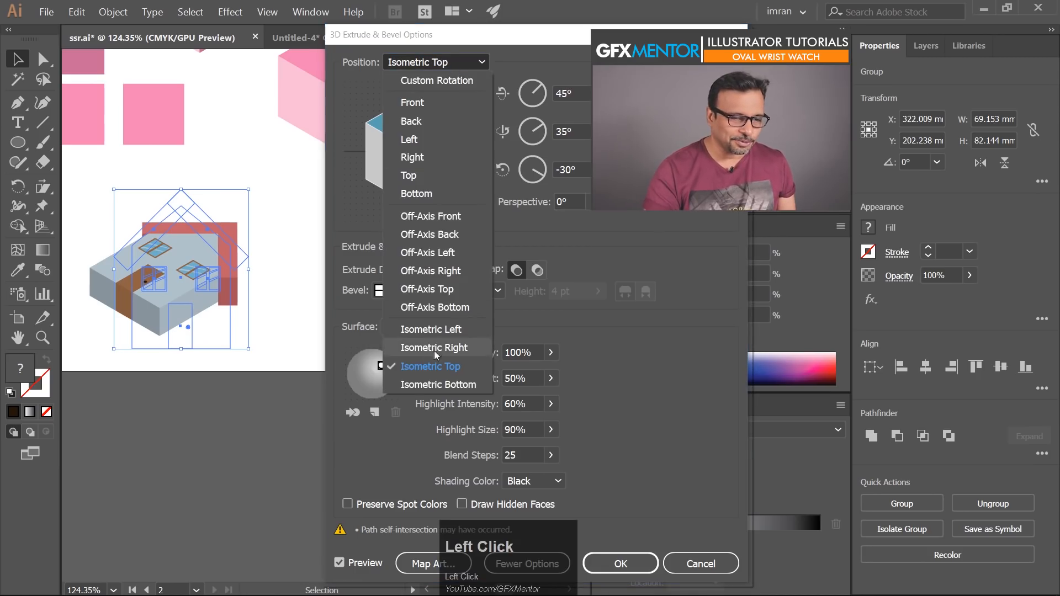
left_click(452, 348)
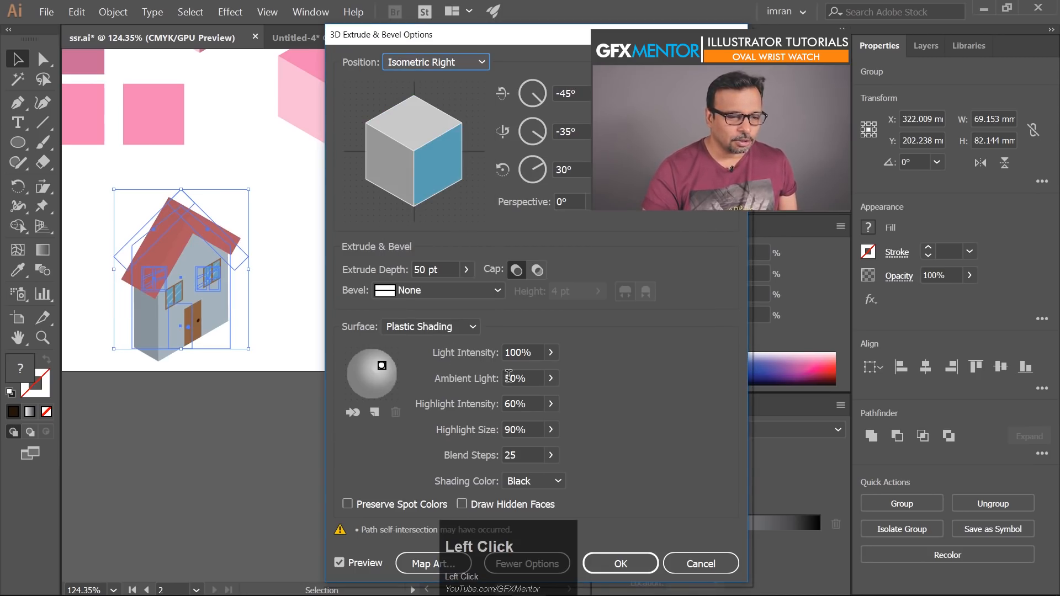
left_click(453, 267)
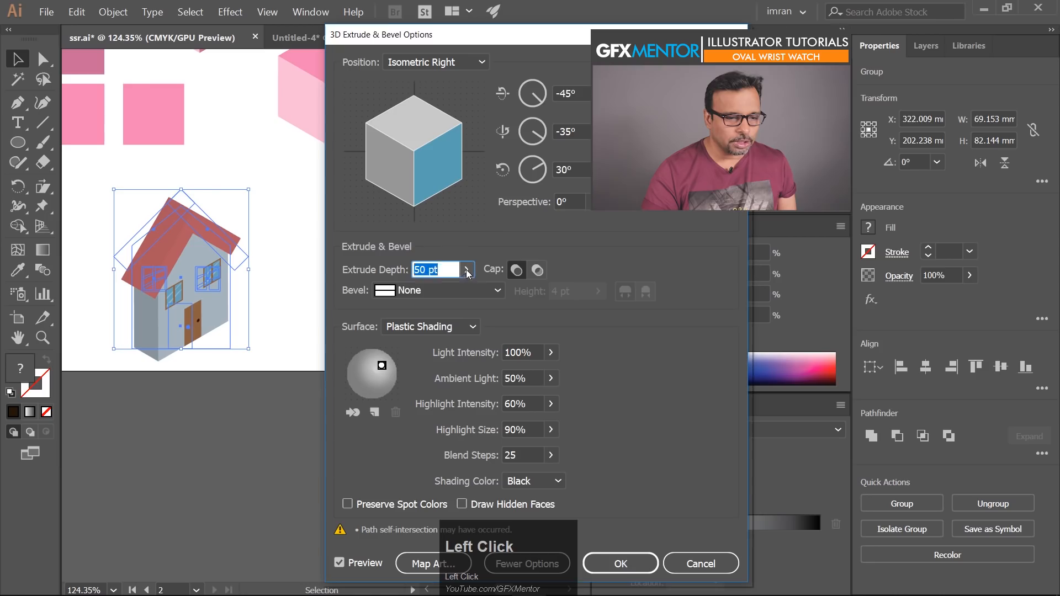
left_click(467, 271)
left_click_drag(407, 291, 409, 292)
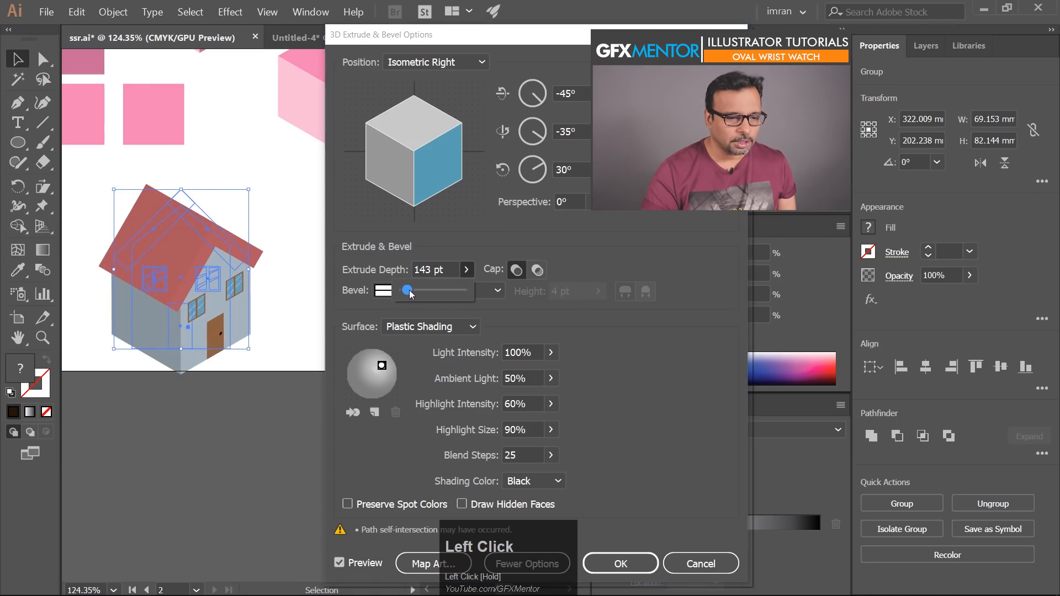
Light the extrusion from the sphere's right edge and from a new light at its upper left, and move the extruded house up and right.
left_click(383, 365)
left_click_drag(384, 365, 391, 374)
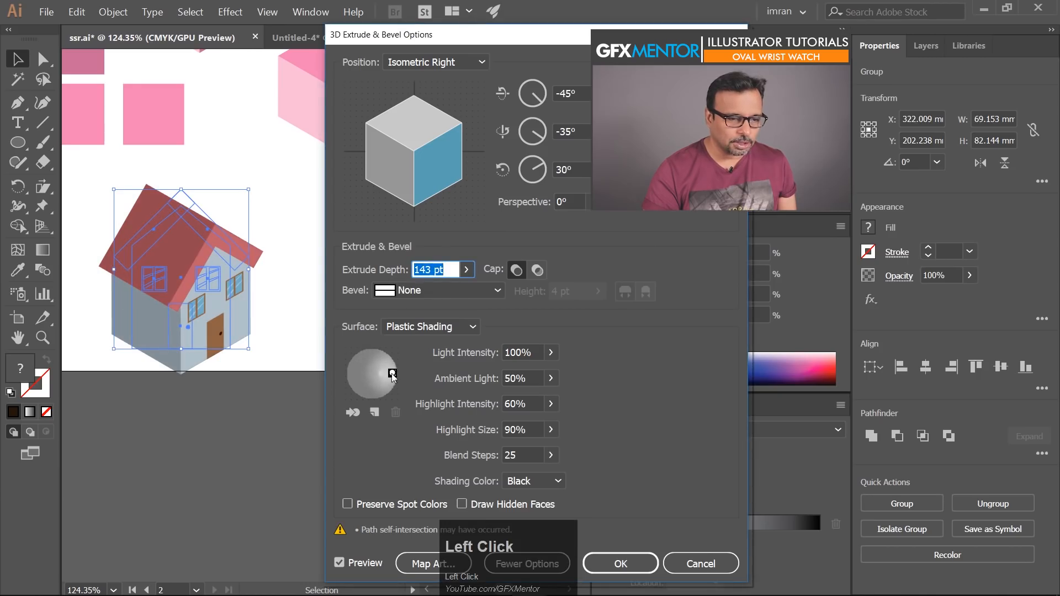
left_click(374, 413)
mouse_move(371, 375)
left_mouse_down()
mouse_move(334, 376)
mouse_move(349, 371)
mouse_move(345, 364)
left_mouse_up()
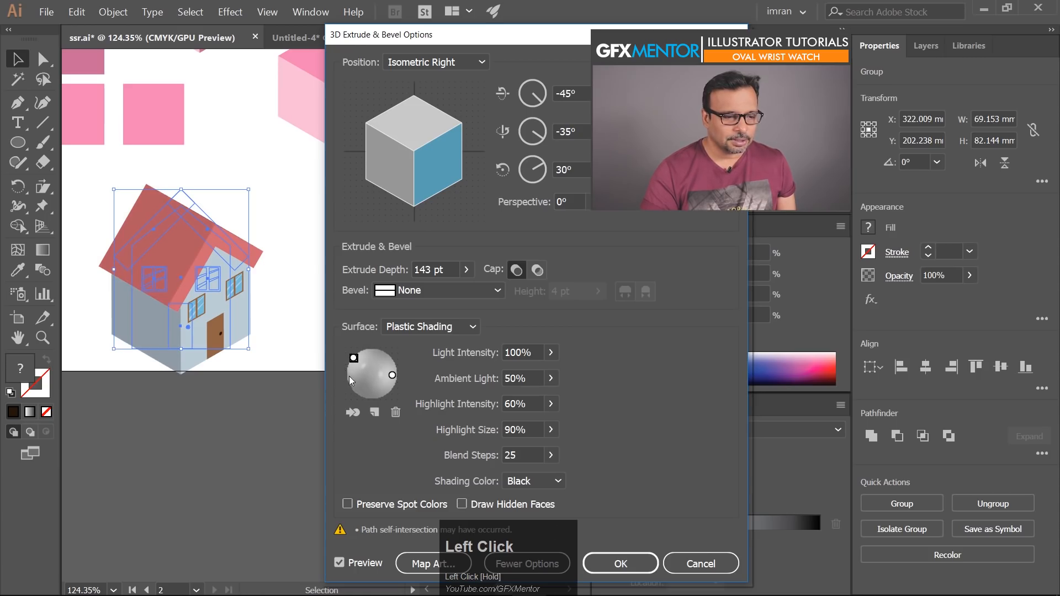
mouse_move(354, 359)
left_mouse_down()
mouse_move(379, 362)
mouse_move(352, 389)
mouse_move(350, 373)
left_mouse_up()
left_click_drag(351, 369, 356, 364)
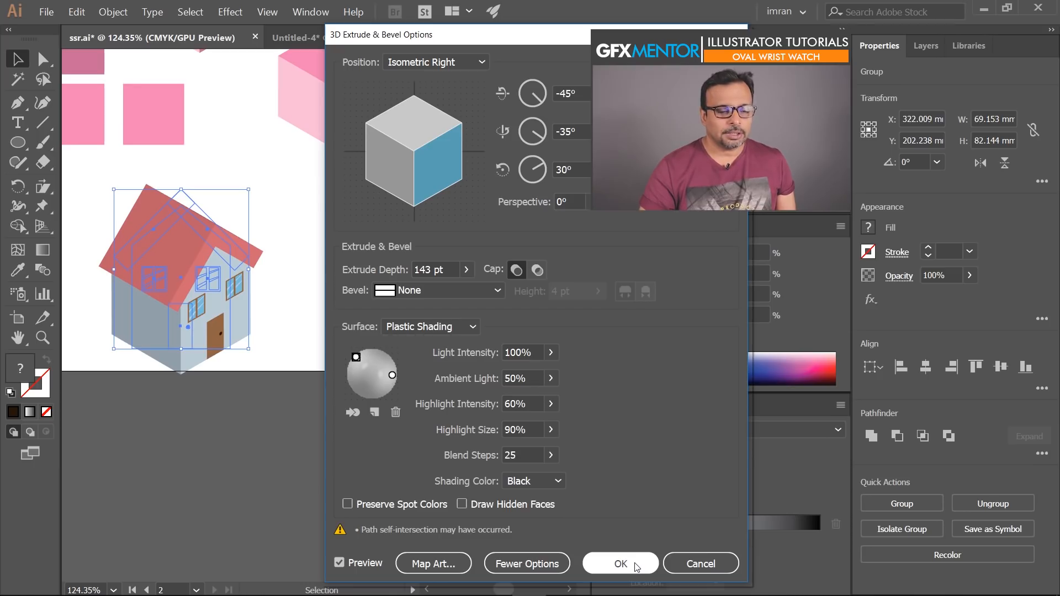
left_click(621, 564)
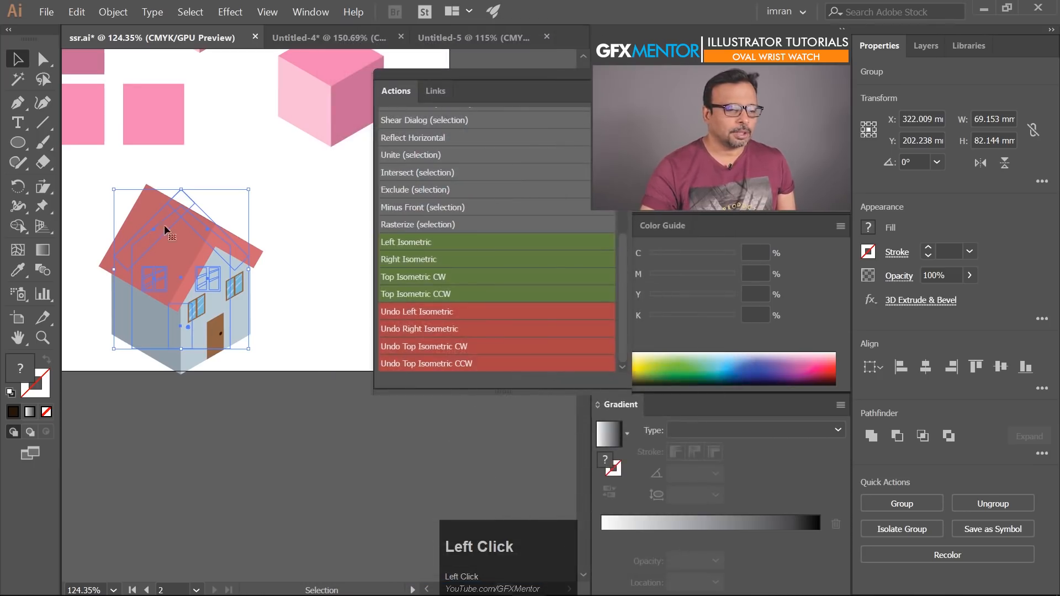
left_click_drag(214, 295, 253, 268)
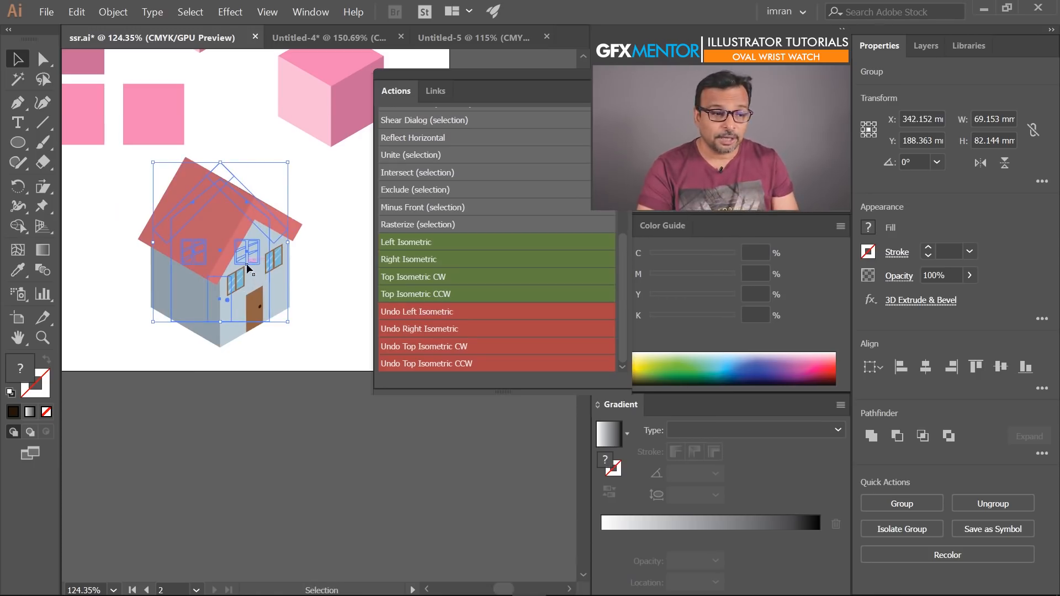
Try scaling the extruded house down proportionally twice, undoing the scaling each time.
left_click_drag(289, 327, 215, 236)
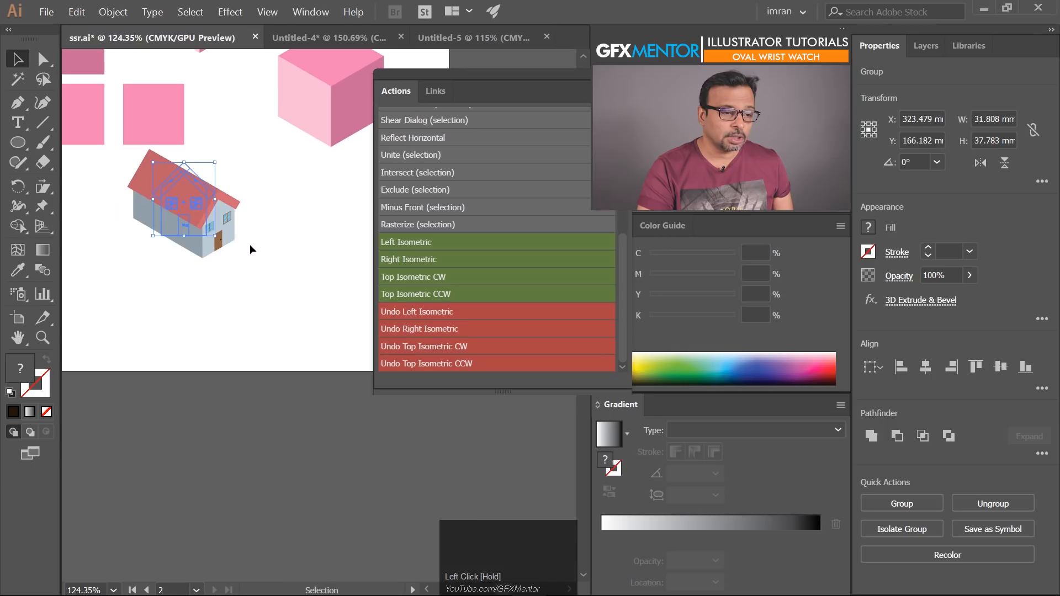
key("ctrl+z")
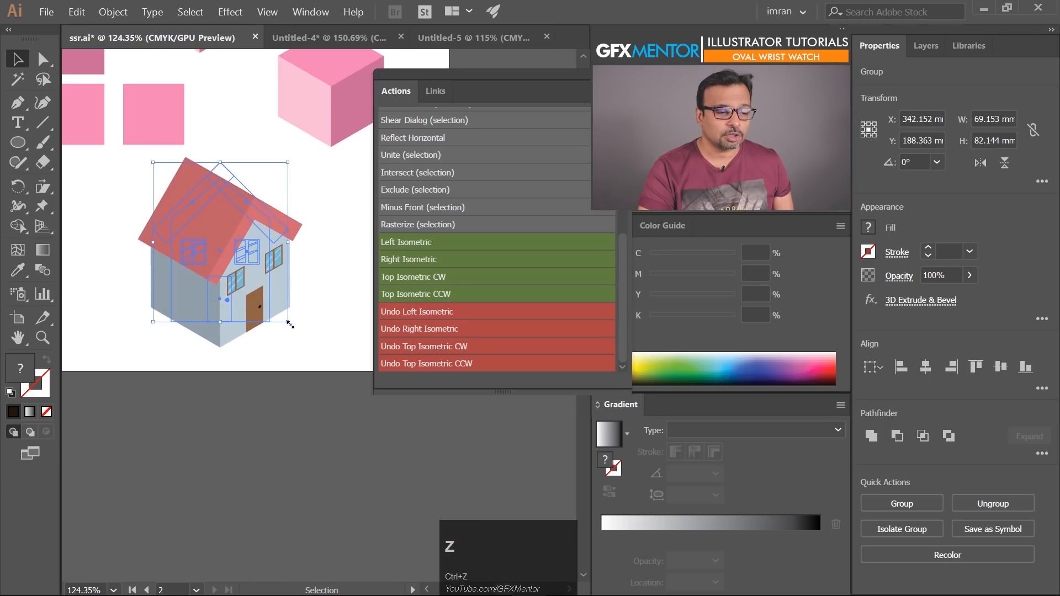
left_click_drag(290, 326, 200, 241)
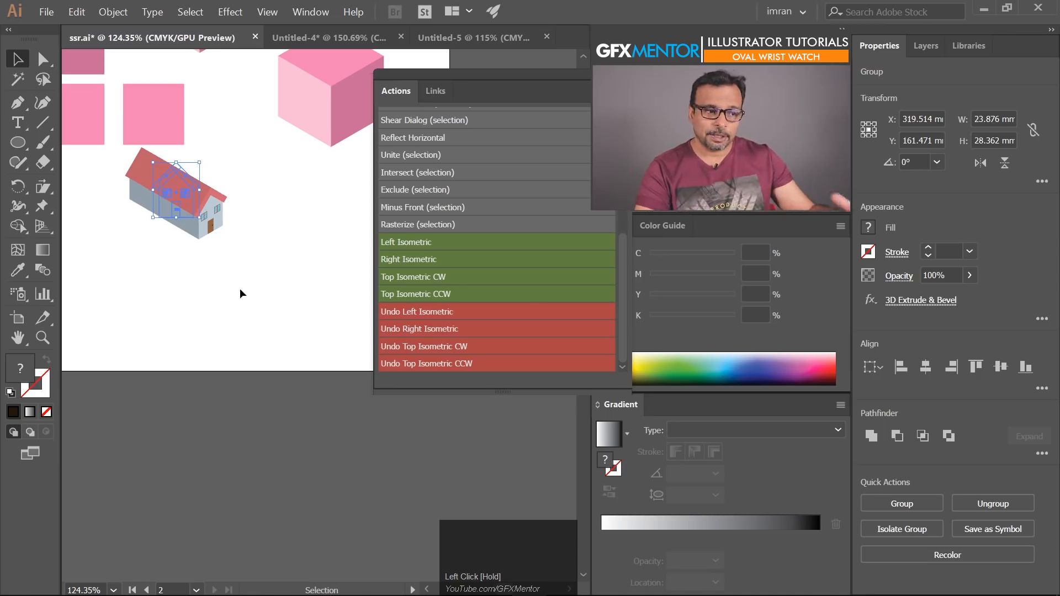
key("ctrl+z")
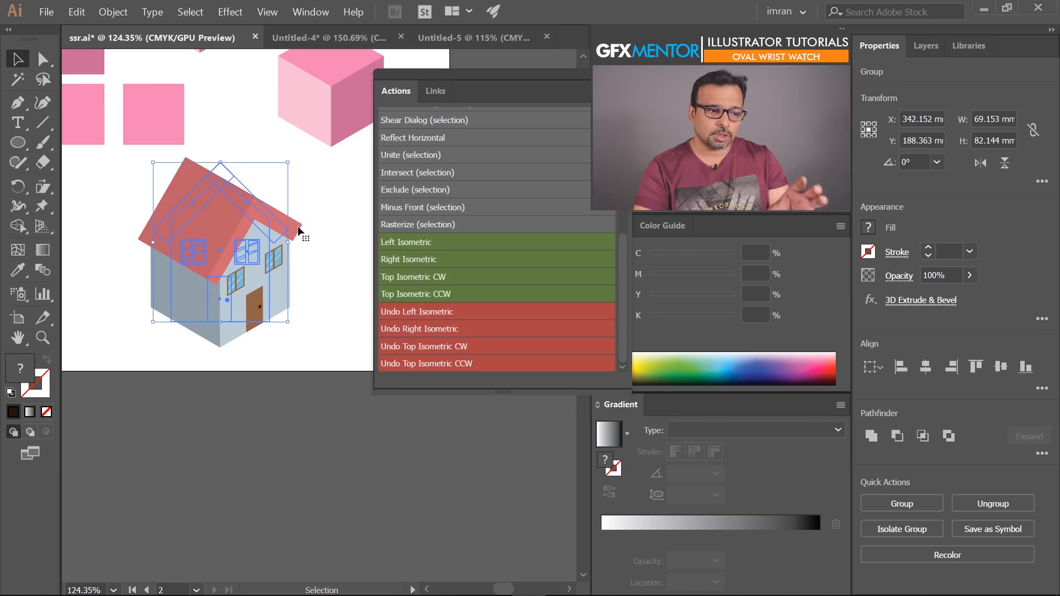
Expand the appearance of the extruded house.
left_click(112, 12)
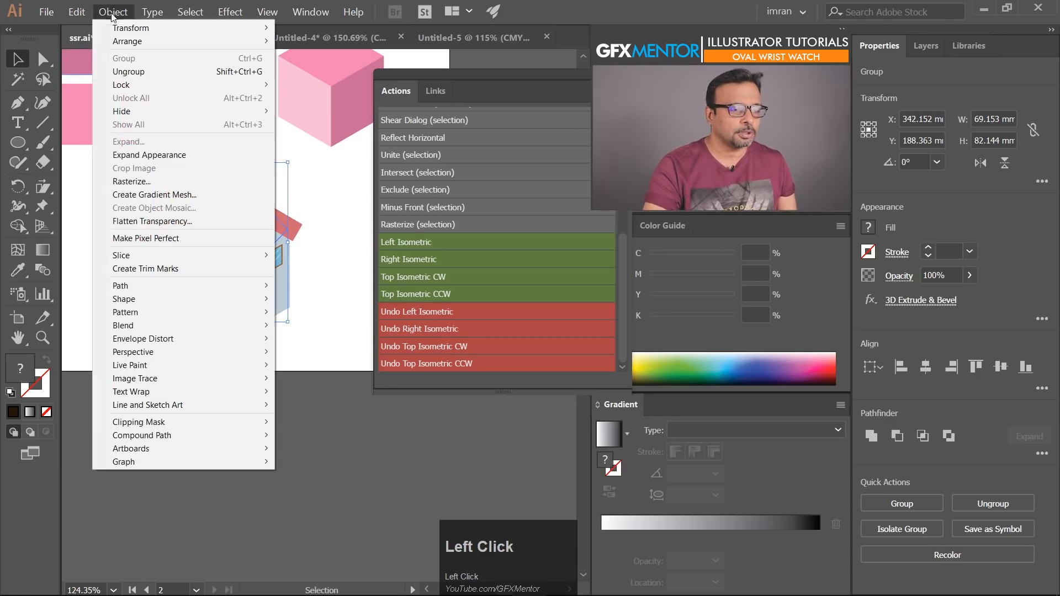
left_click(135, 155)
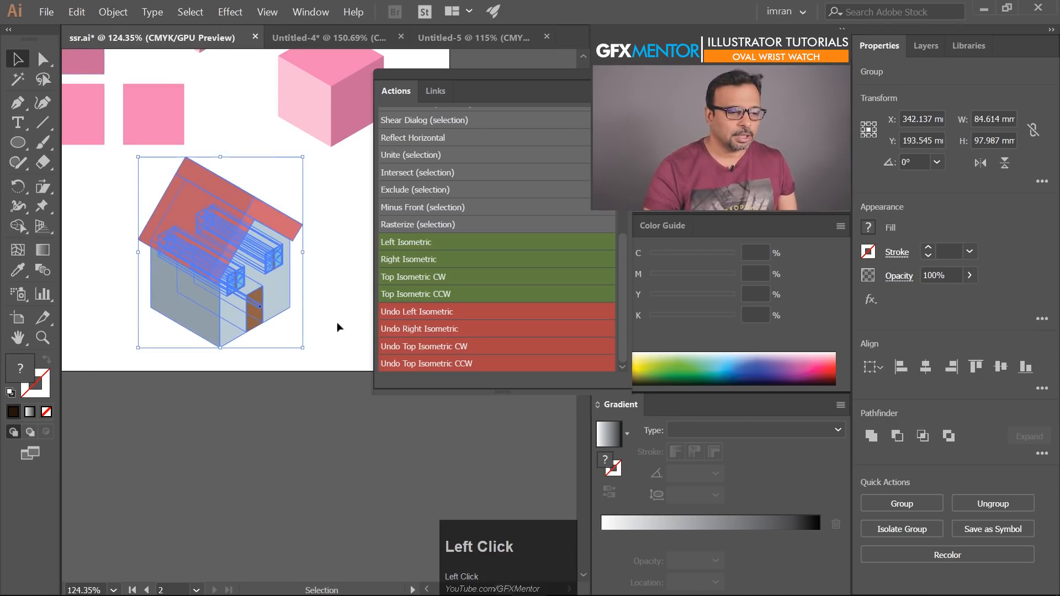
Scale the expanded house down proportionally to about 77 mm wide and 89 mm high, keeping it selected.
left_click_drag(303, 348, 288, 329)
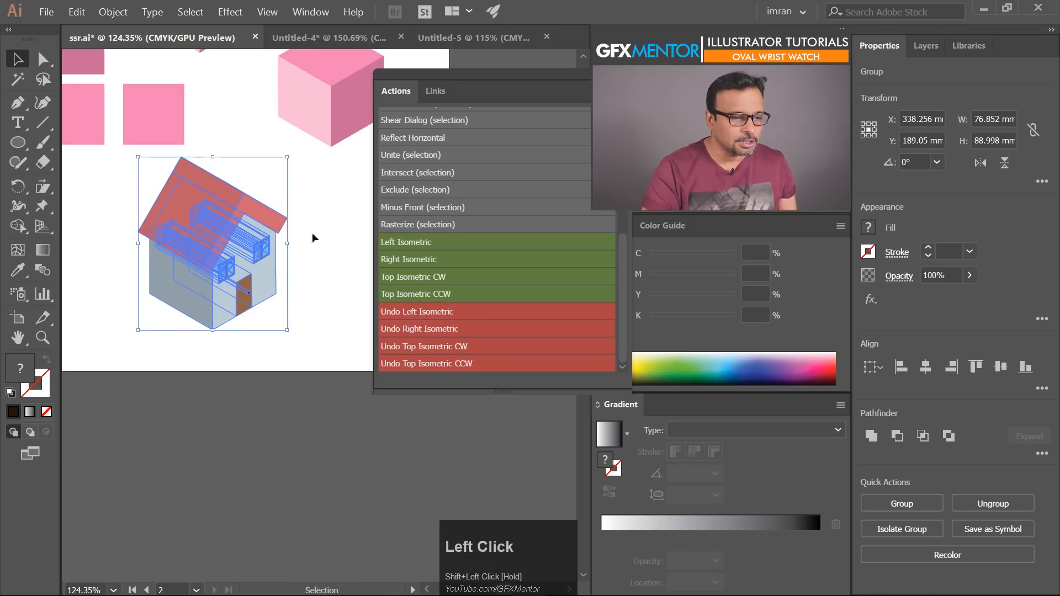
left_click(307, 269)
left_click(270, 220)
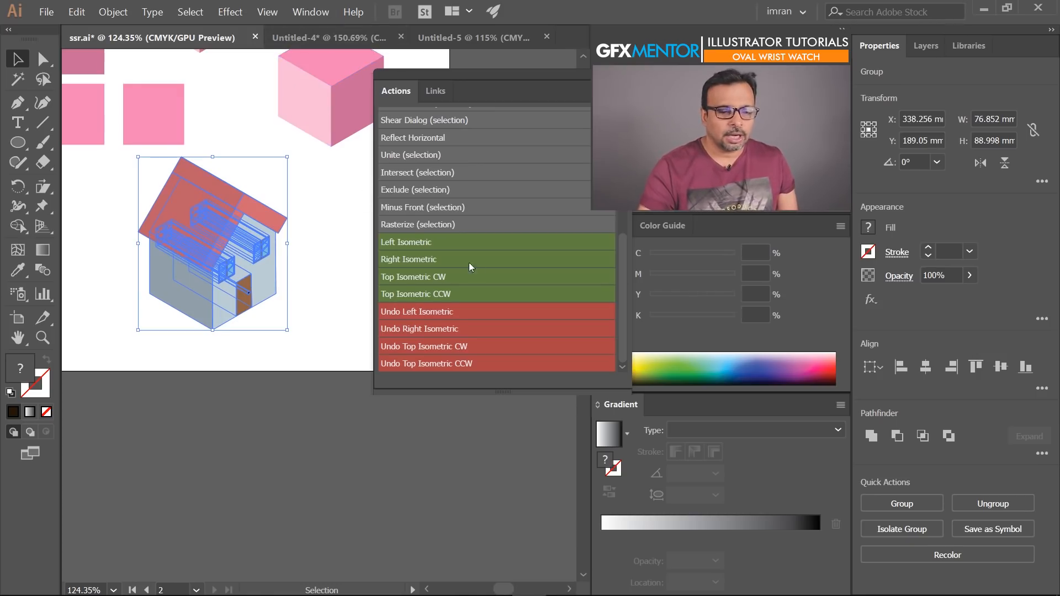
Remove the hidden overlapping geometry of the expanded house with the Pathfinder Trim operation, and deselect it.
left_click(310, 12)
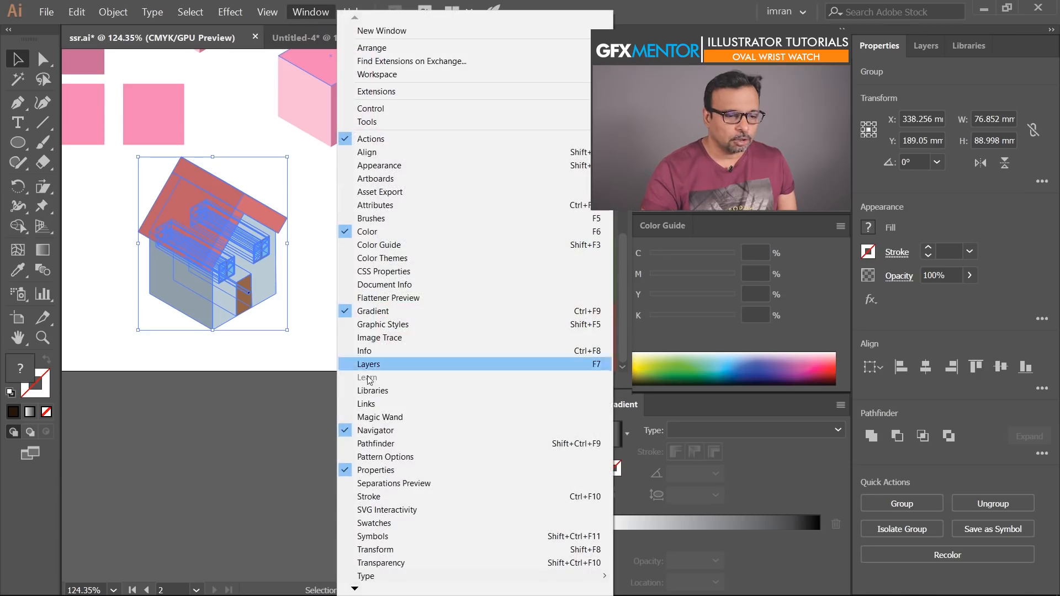
left_click(375, 444)
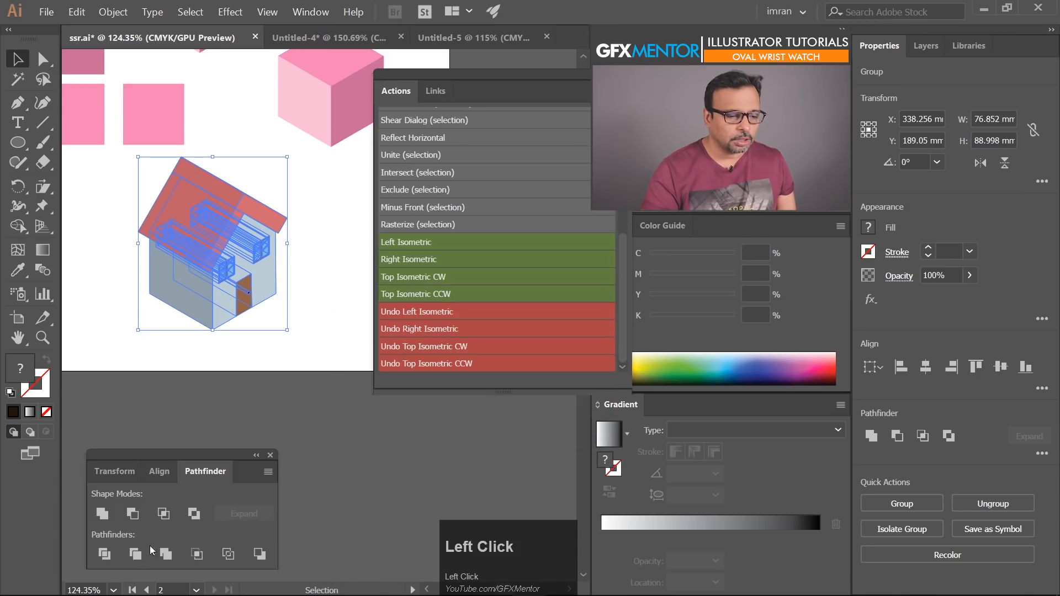
left_click(138, 556)
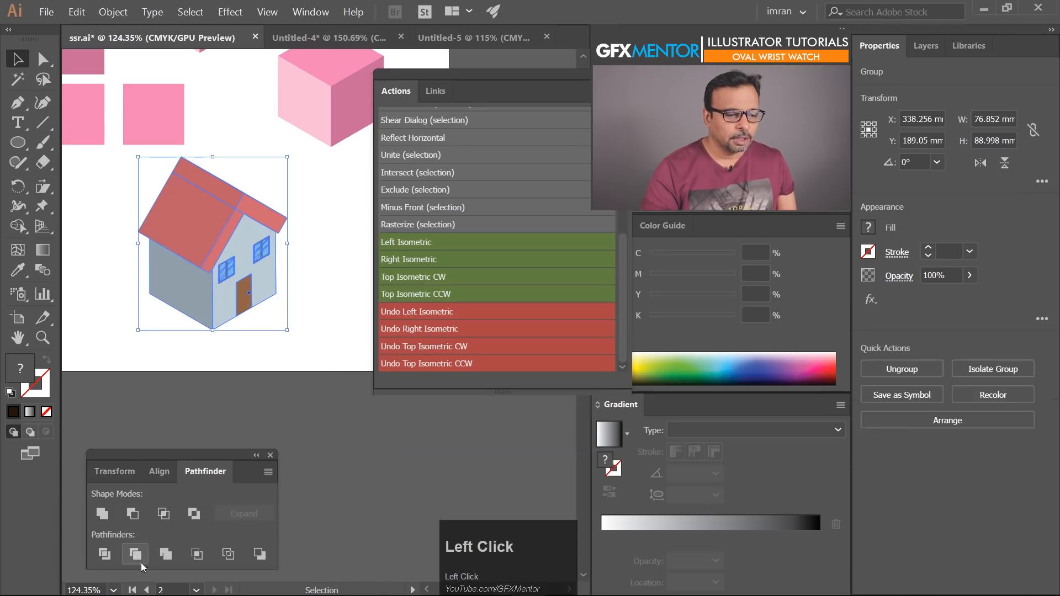
left_click(320, 218)
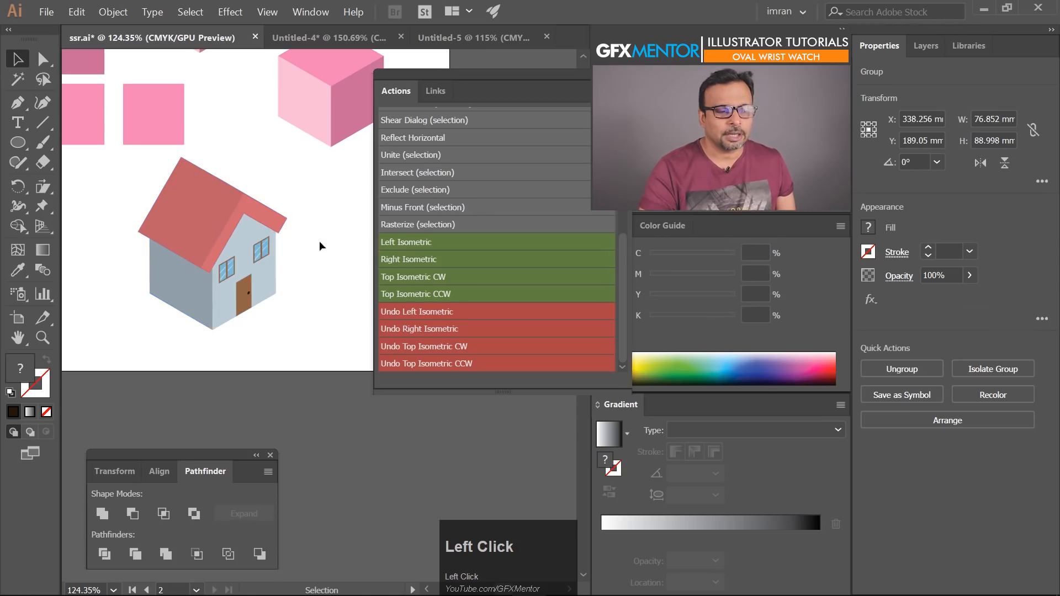
Scale the trimmed house down proportionally to about 35 mm wide and 41 mm high, and deselect it.
left_click(238, 312)
left_click_drag(288, 327, 257, 247)
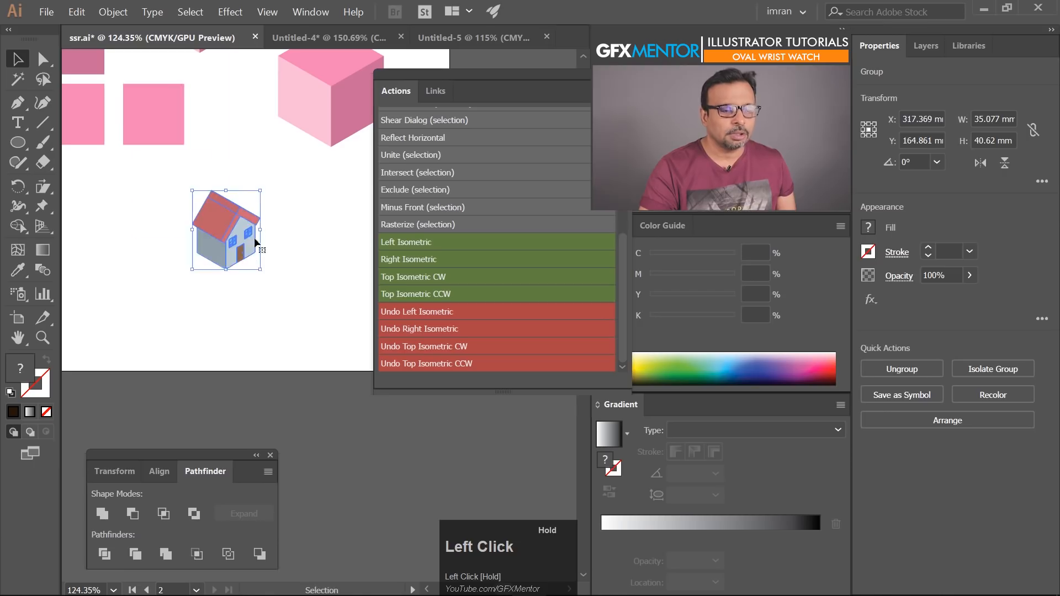
left_click(296, 265)
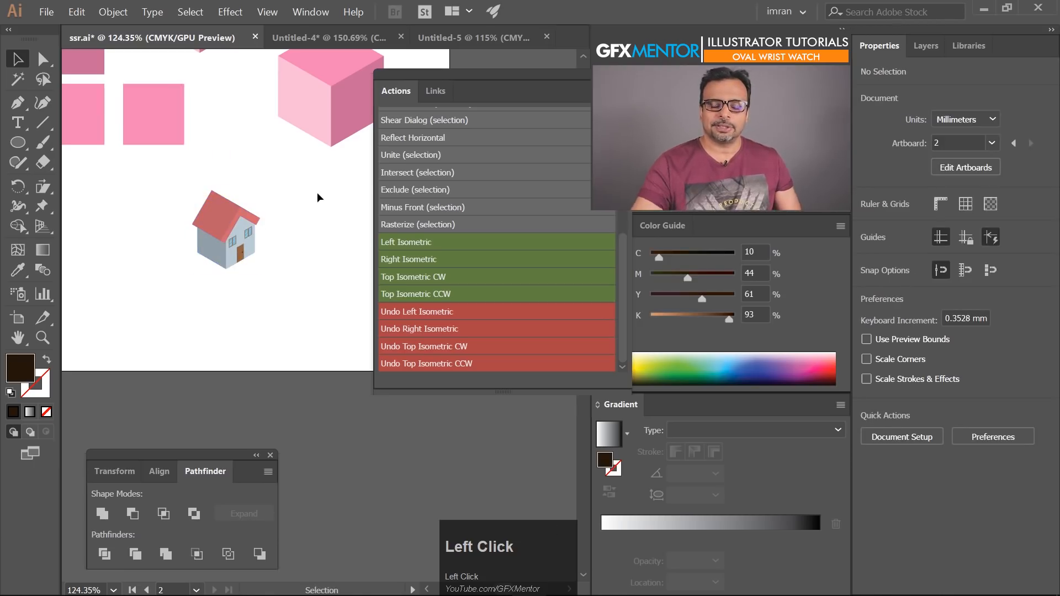